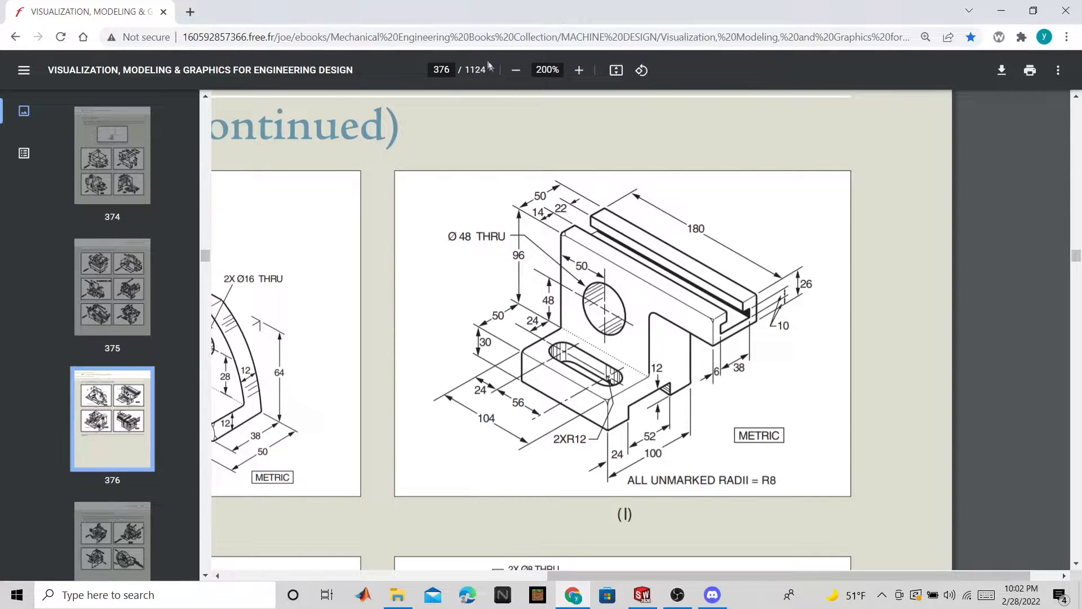
Examine the dimensioned part drawings of the 8.11 problems on page 376.
click(516, 69)
click(515, 70)
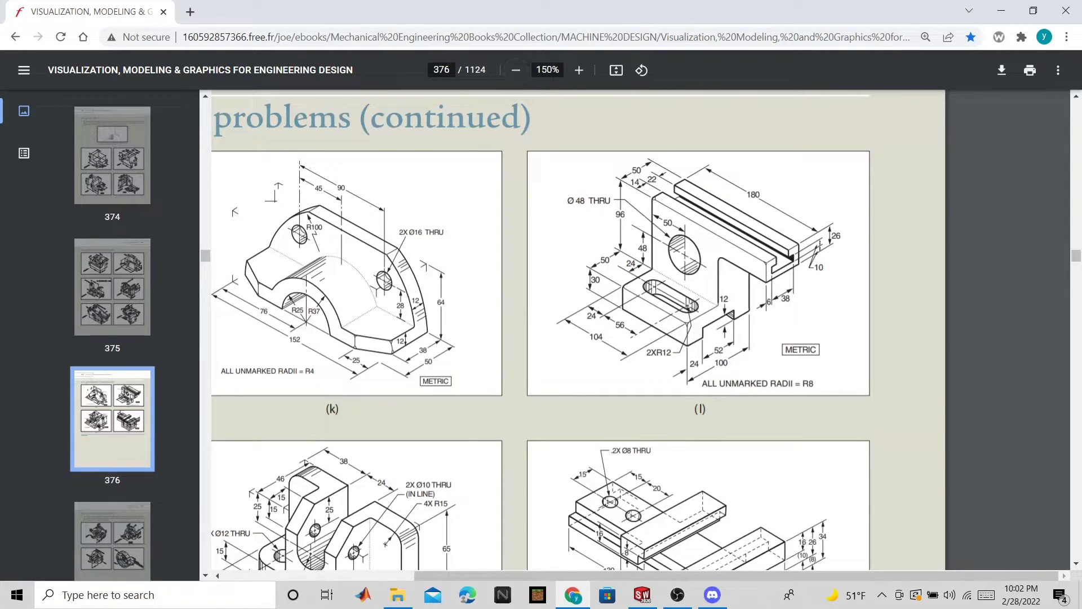
click(579, 70)
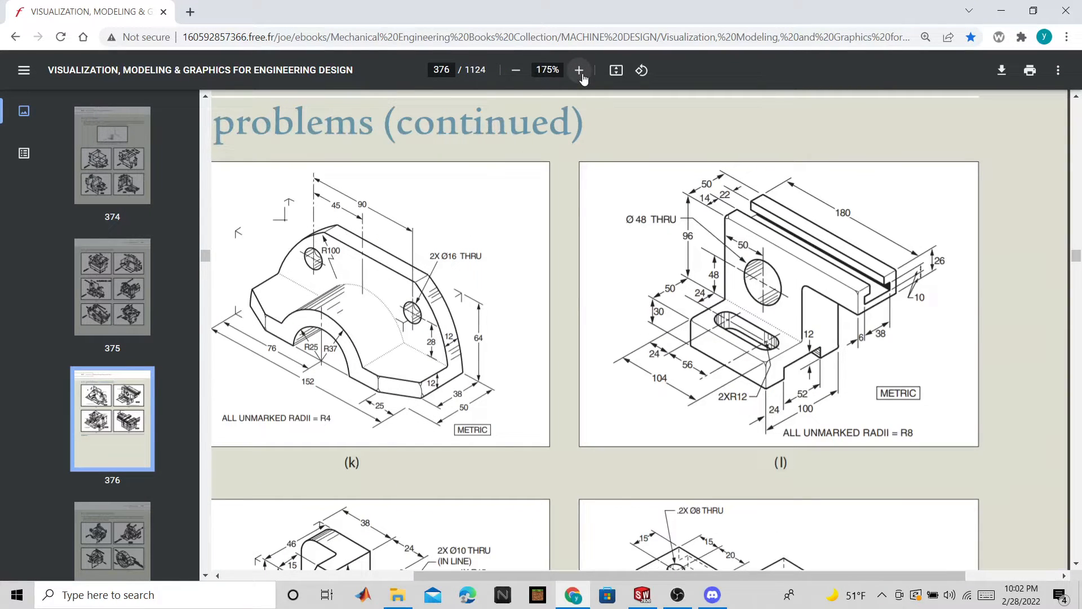
click(581, 75)
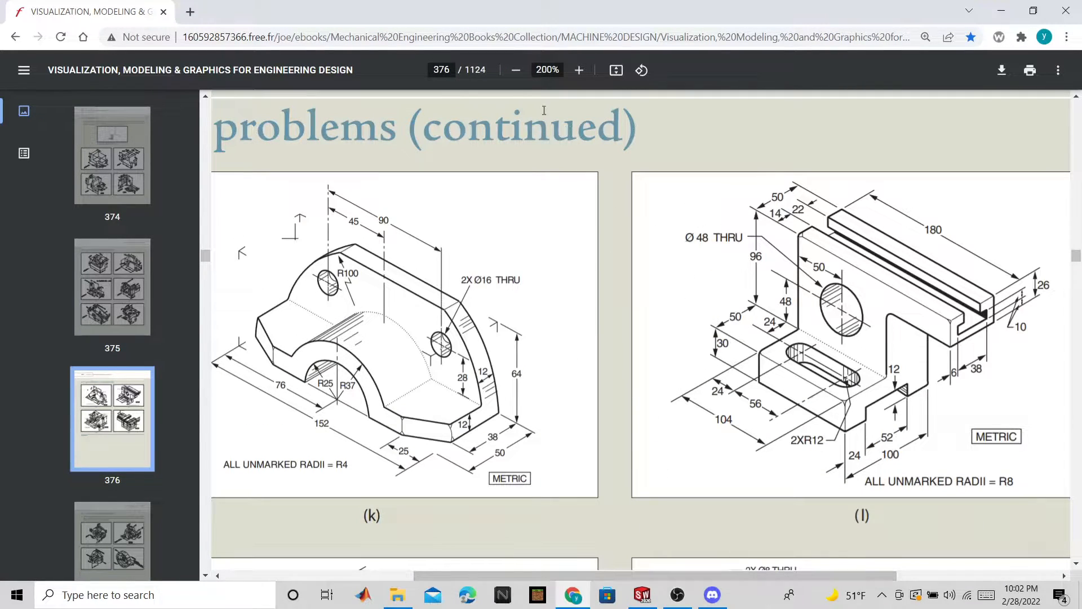
click(523, 75)
click(524, 75)
click(524, 75)
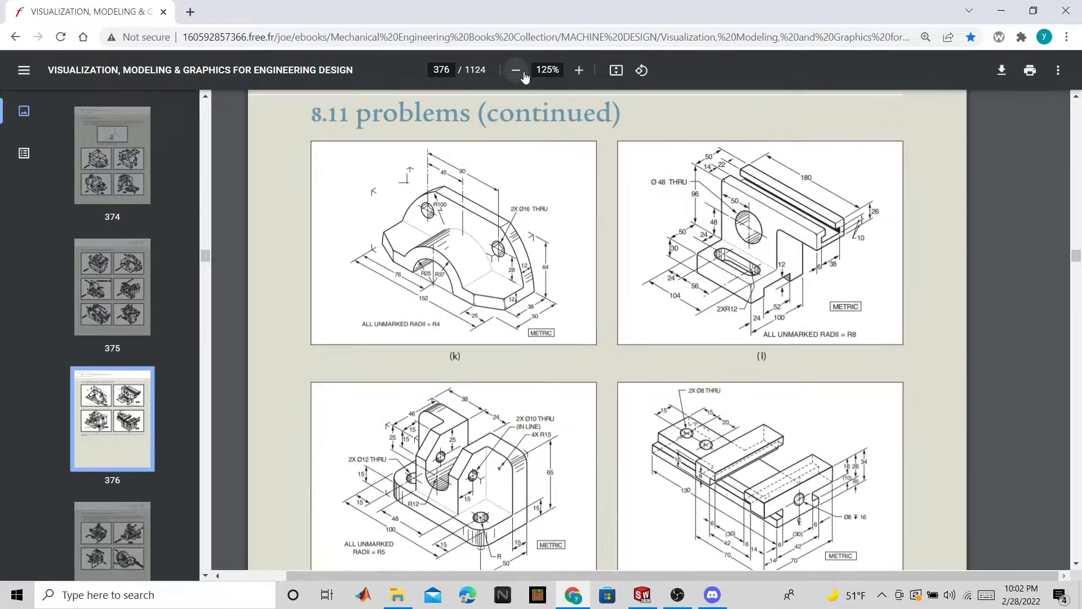
click(524, 75)
Look back through the problem drawings to figures (a) to (d) on page 374.
scroll(557, 269, up, 10)
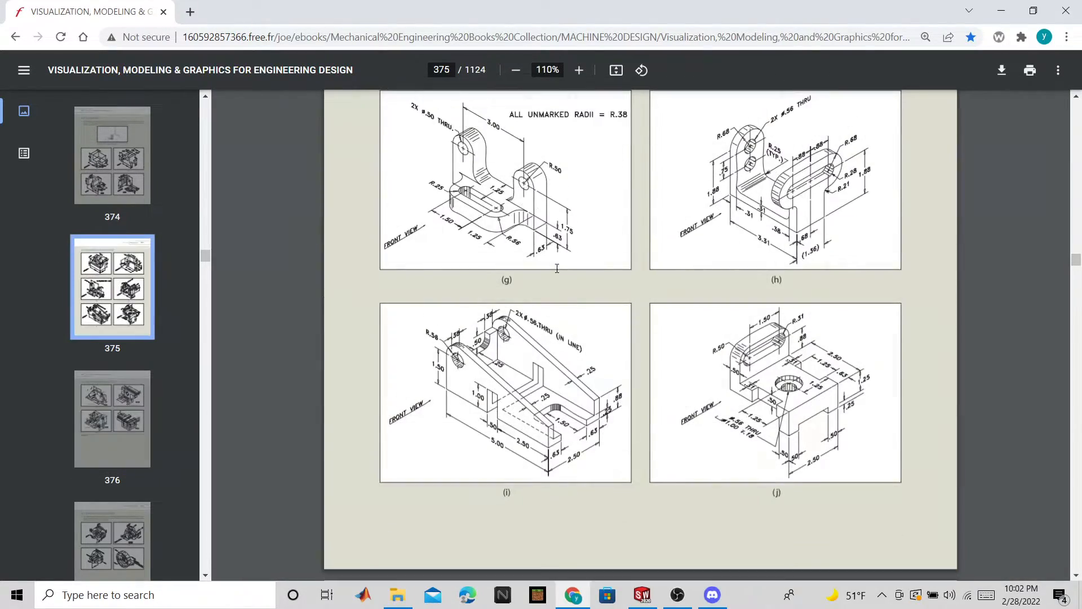
scroll(557, 269, up, 15)
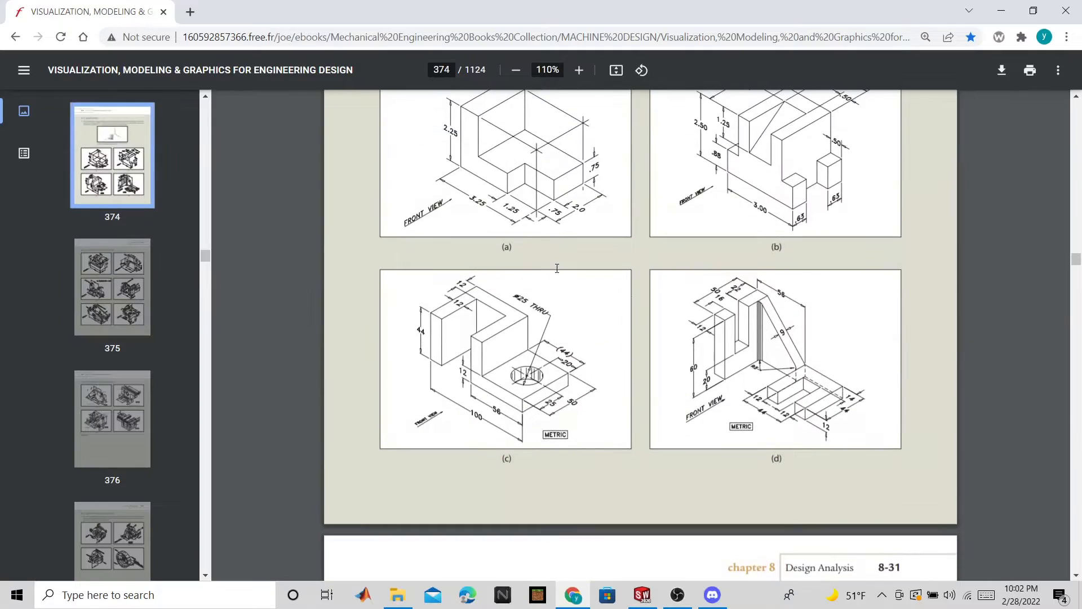
scroll(597, 282, down, 8)
scroll(600, 282, up, 3)
scroll(604, 261, up, 2)
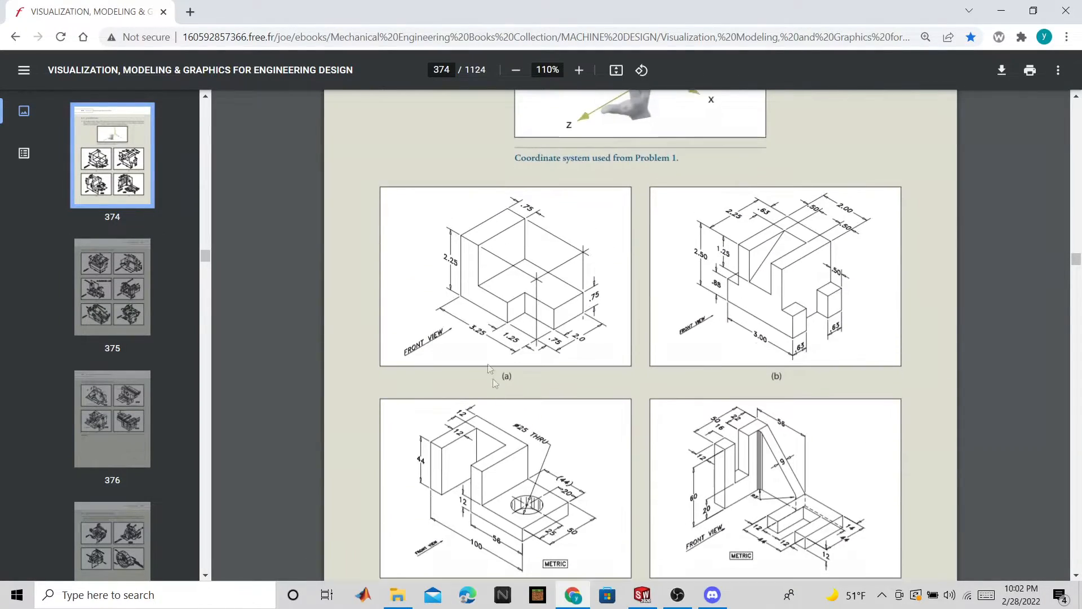
scroll(503, 421, down, 1)
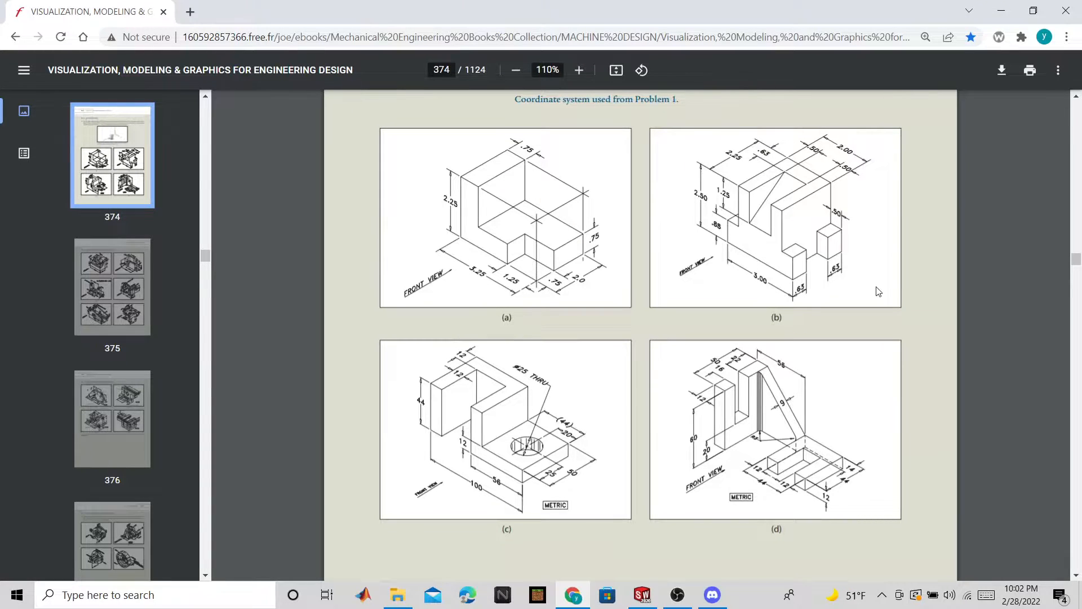
scroll(878, 291, down, 2)
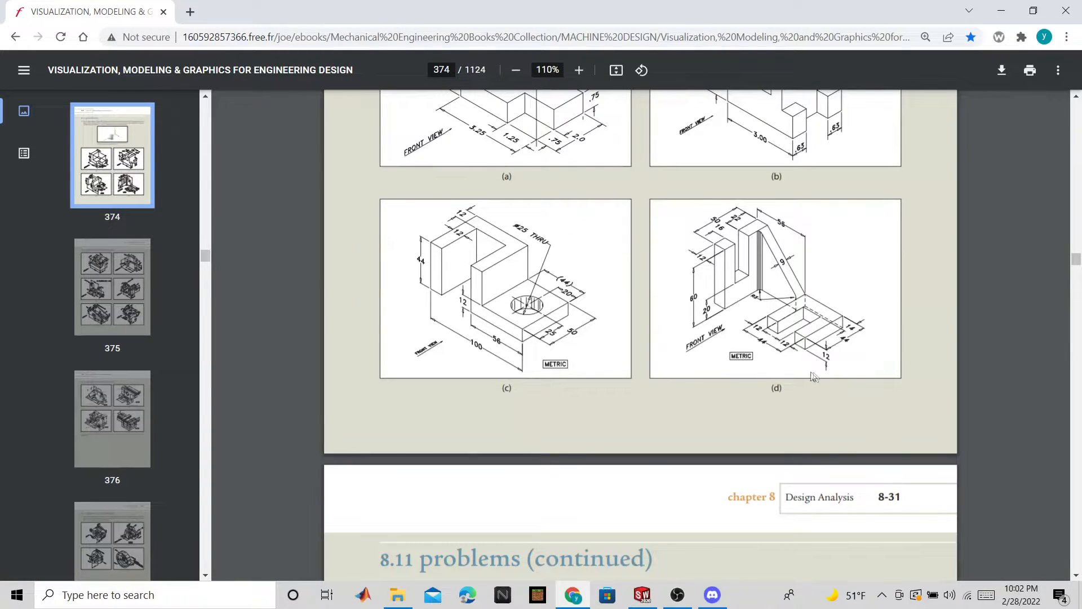
scroll(740, 380, up, 1)
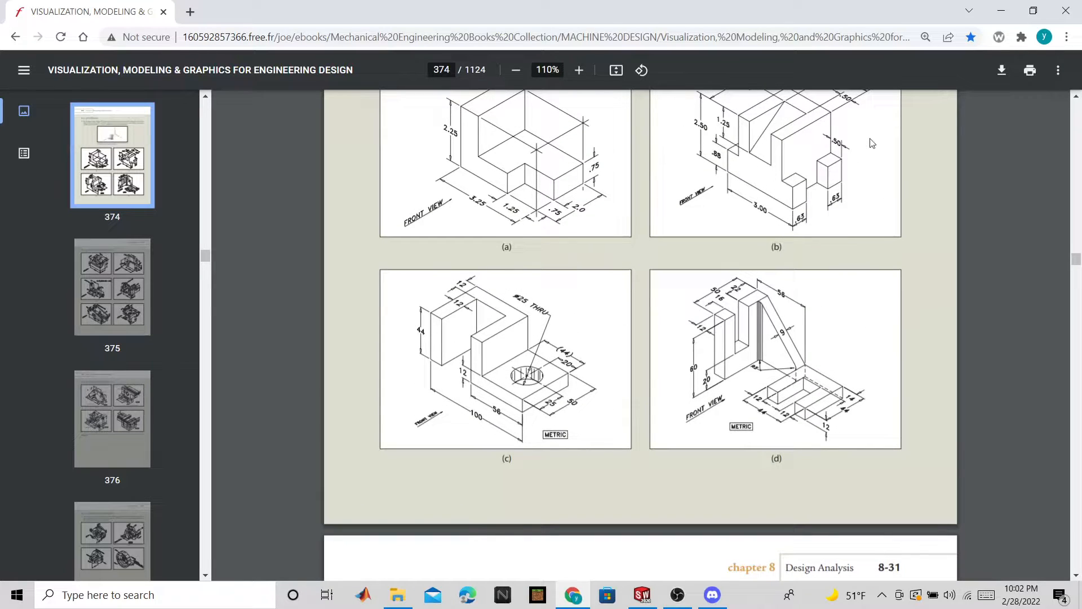
Enlarge metric part drawing (c) on page 374 to 200% and examine its dimensions.
click(578, 70)
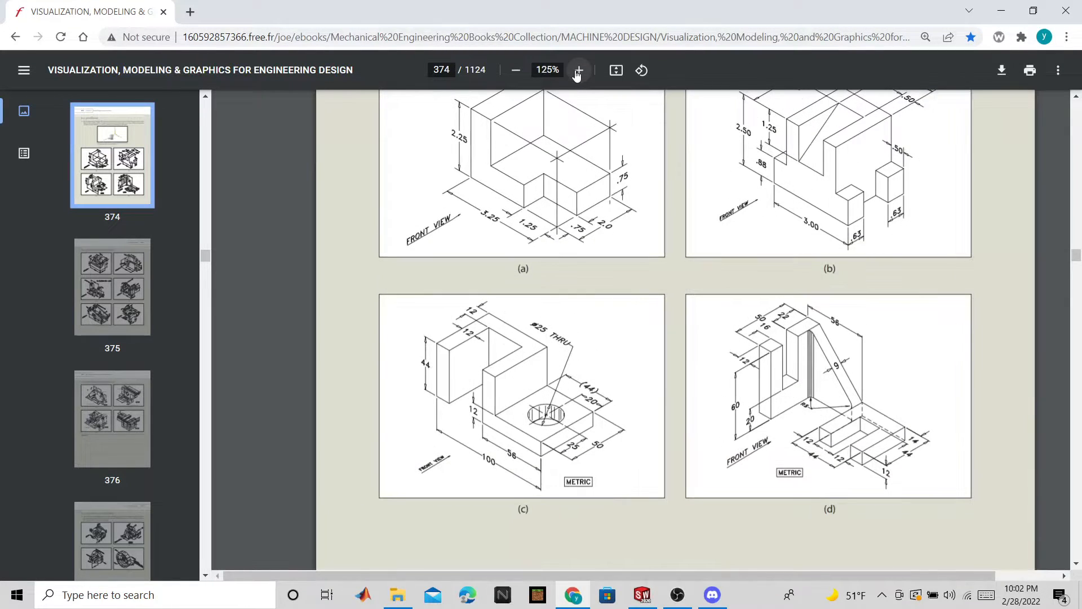
click(579, 70)
click(578, 70)
scroll(727, 375, down, 3)
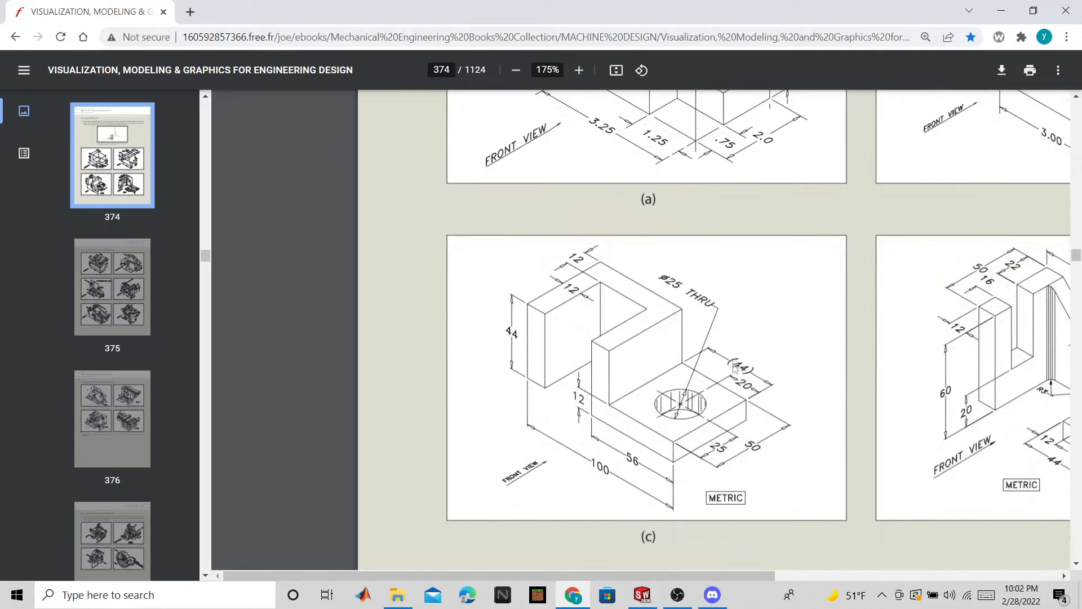
scroll(674, 451, down, 1)
scroll(672, 498, up, 1)
drag(682, 572, 718, 578)
scroll(535, 338, down, 1)
click(579, 70)
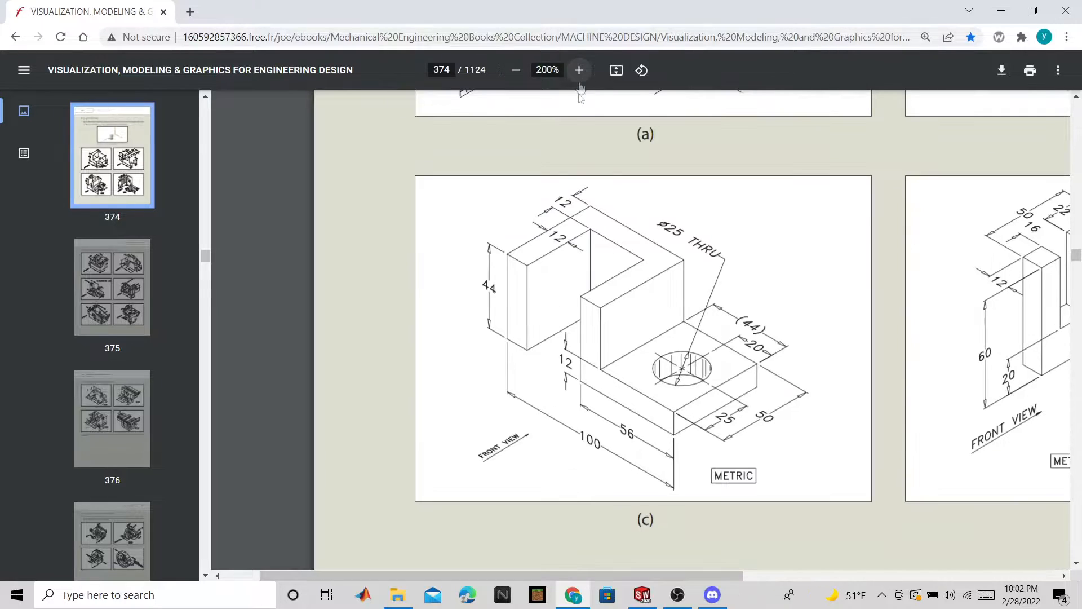
drag(600, 579, 629, 578)
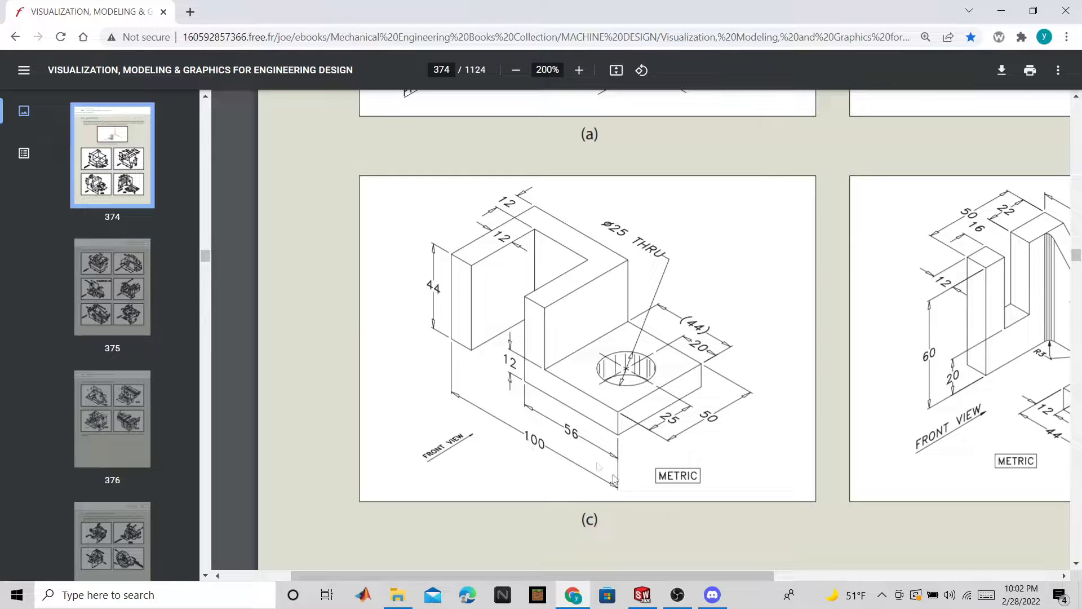
scroll(570, 443, down, 1)
scroll(540, 471, up, 1)
Switch to SOLIDWORKS and start a new sketch on the Front Plane.
click(643, 595)
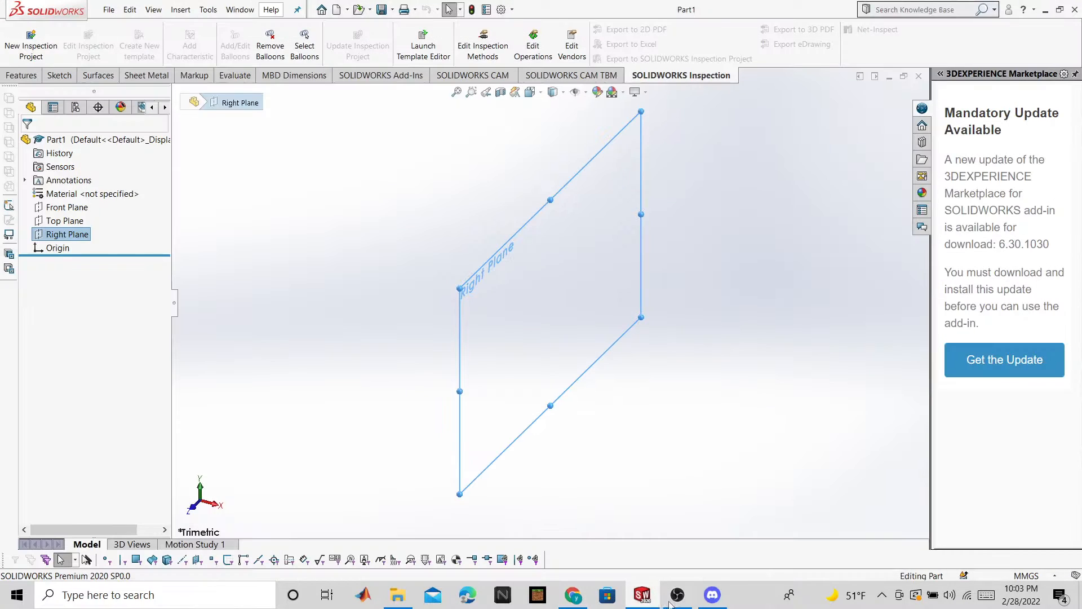
click(59, 209)
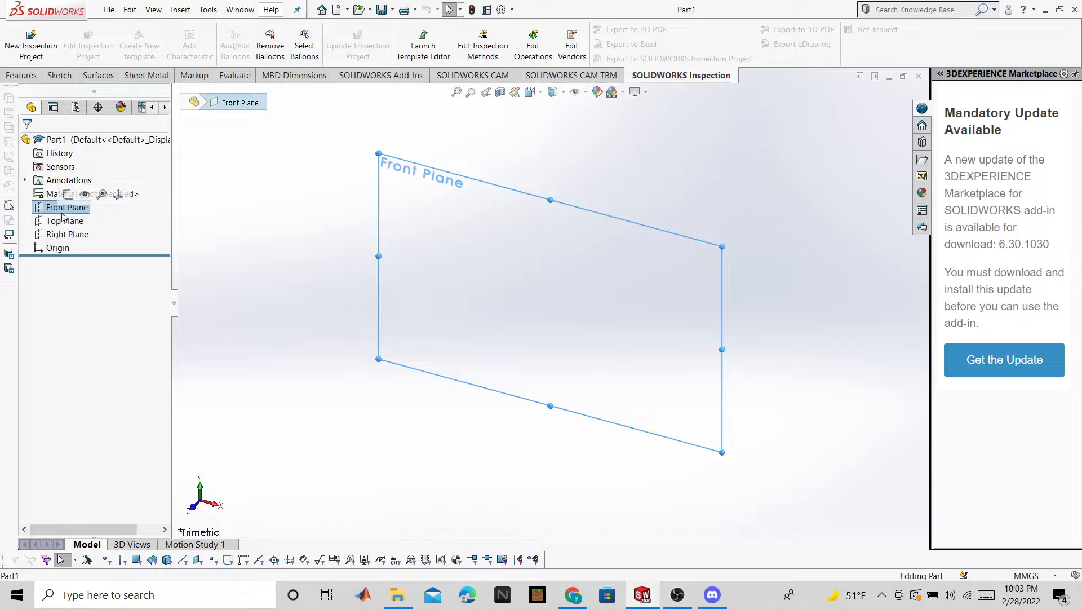
click(44, 207)
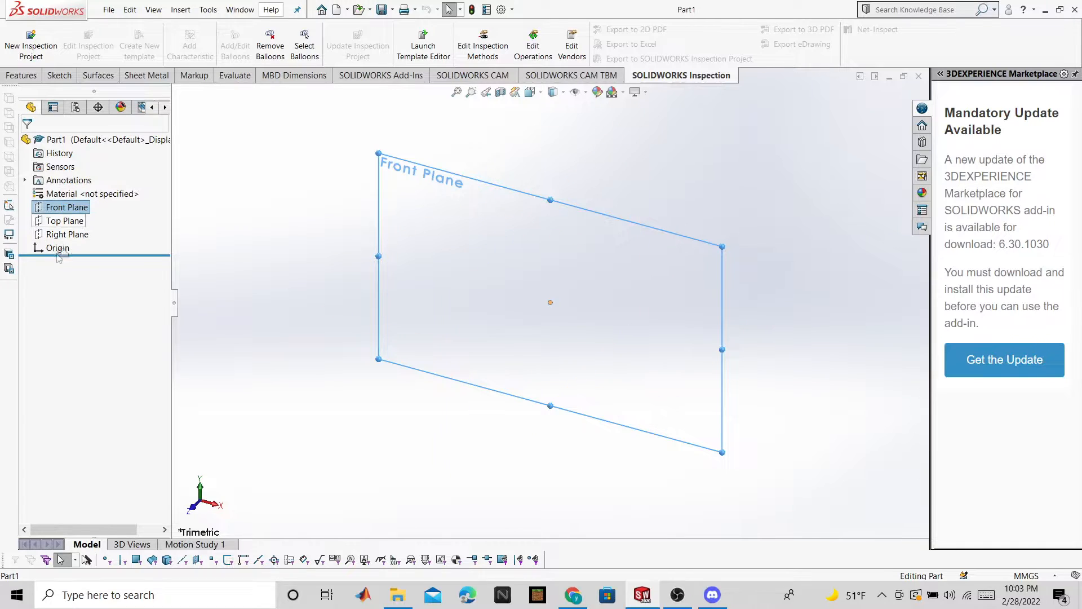
right_click(71, 211)
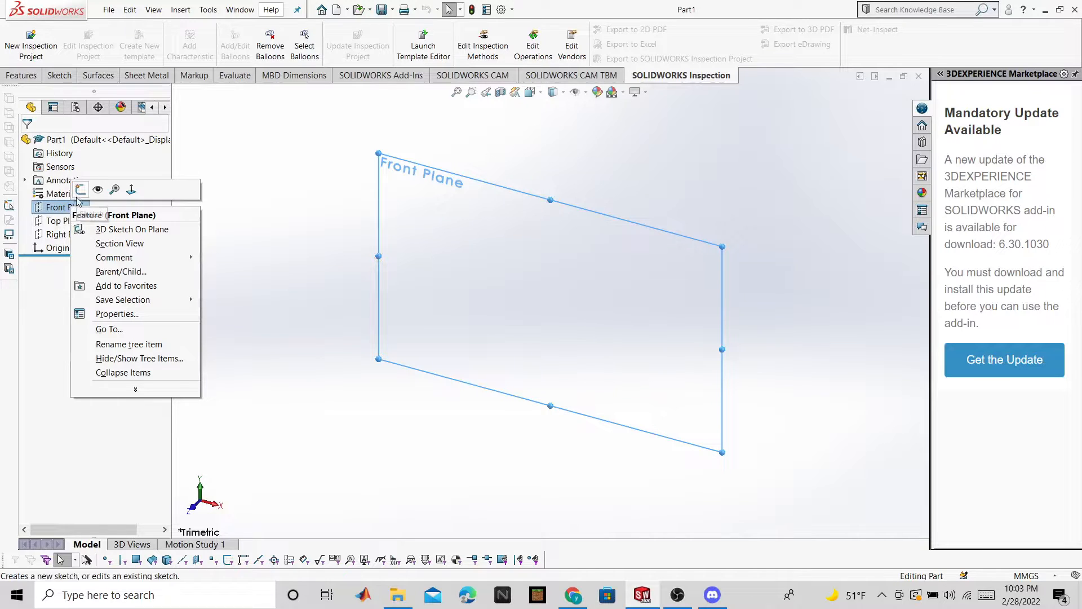
click(80, 191)
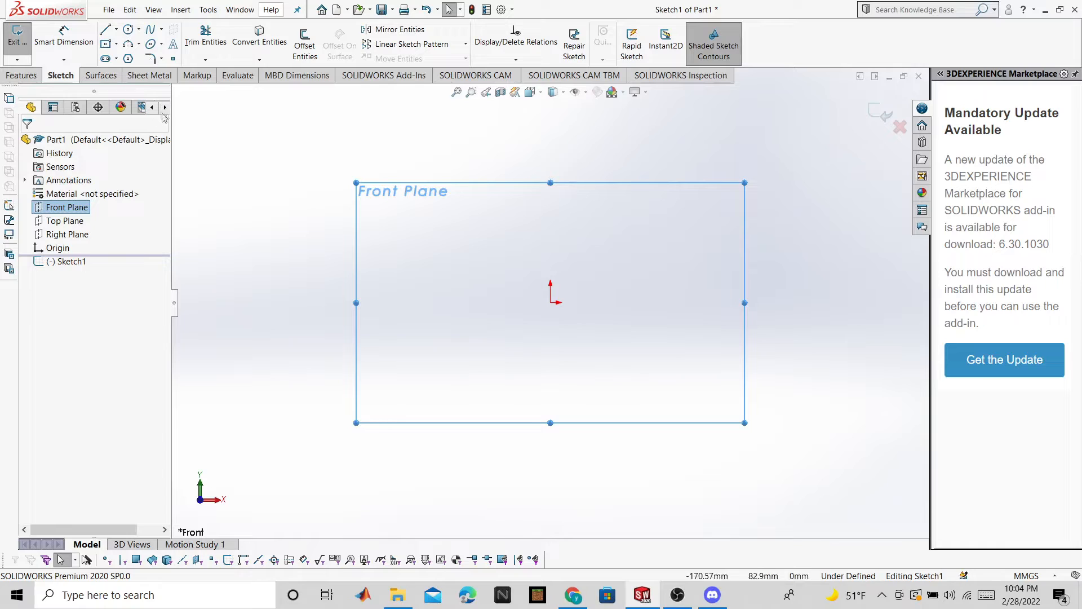
click(117, 49)
click(117, 45)
key(Escape)
key(Escape)
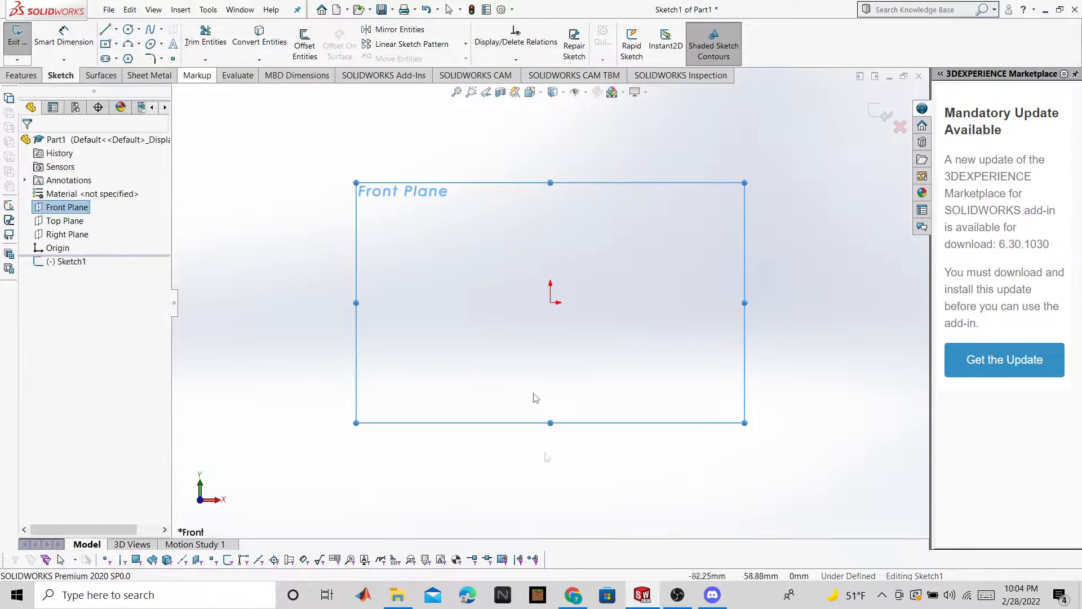
Check the front view of drawing (c) in Chrome and return to the SOLIDWORKS sketch.
click(572, 596)
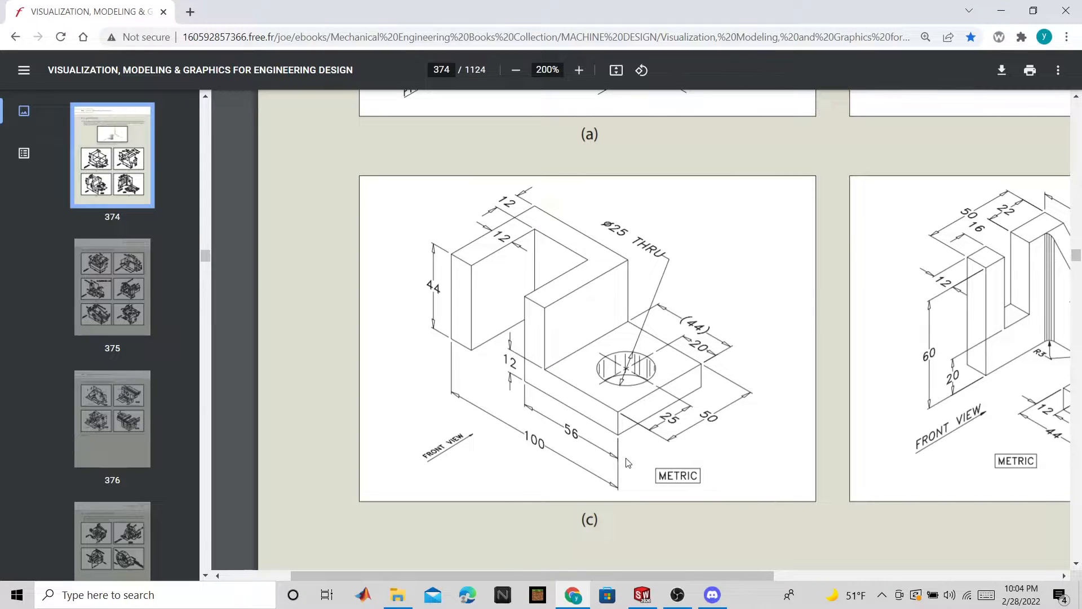
scroll(631, 482, up, 2)
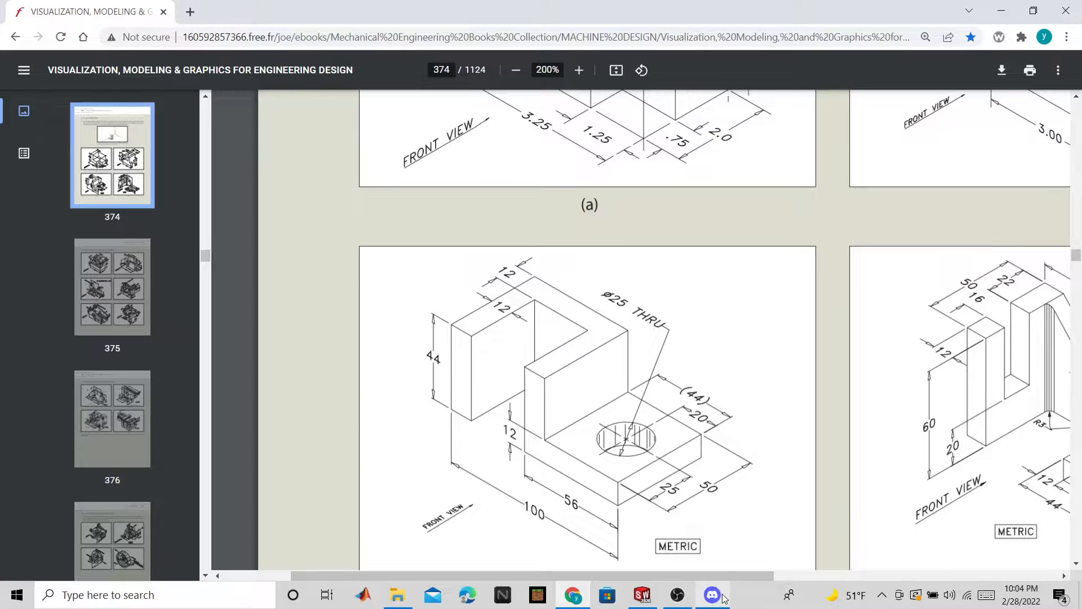
scroll(647, 564, down, 1)
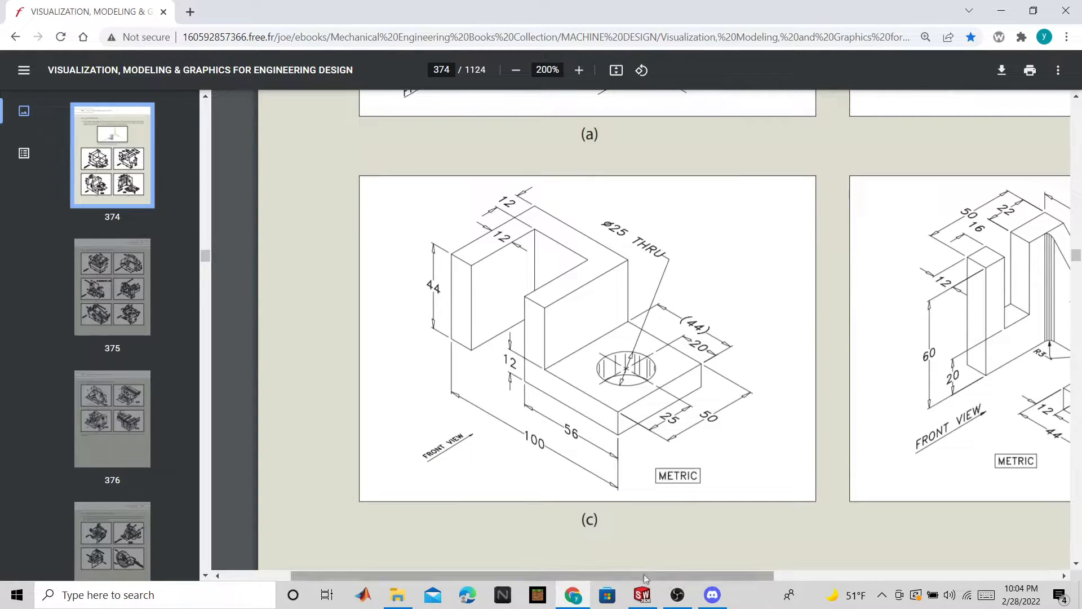
click(641, 595)
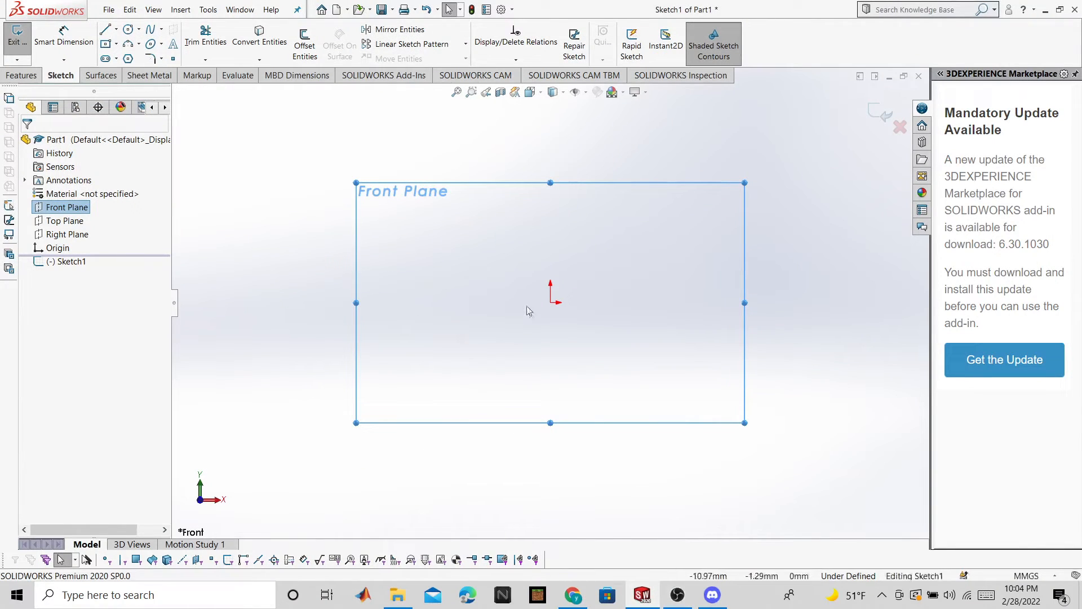
click(106, 44)
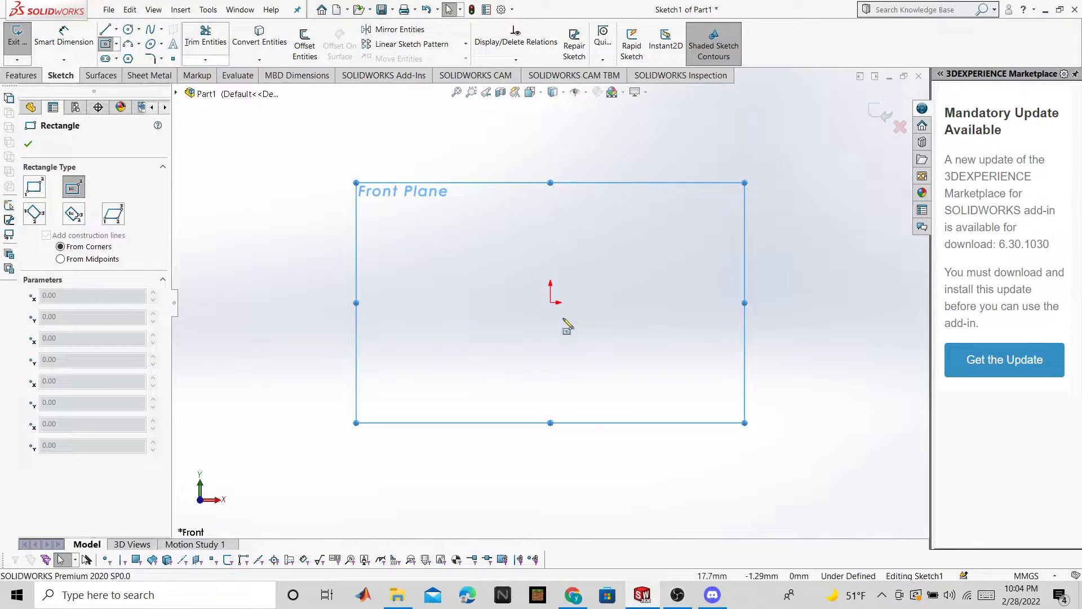
click(551, 303)
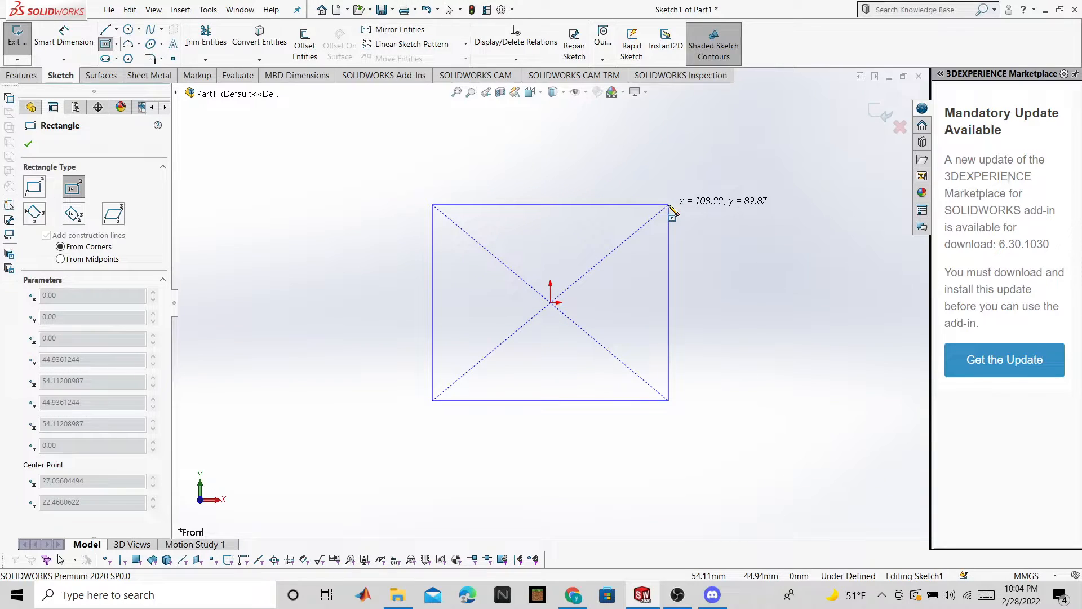
right_click(670, 207)
right_click(570, 232)
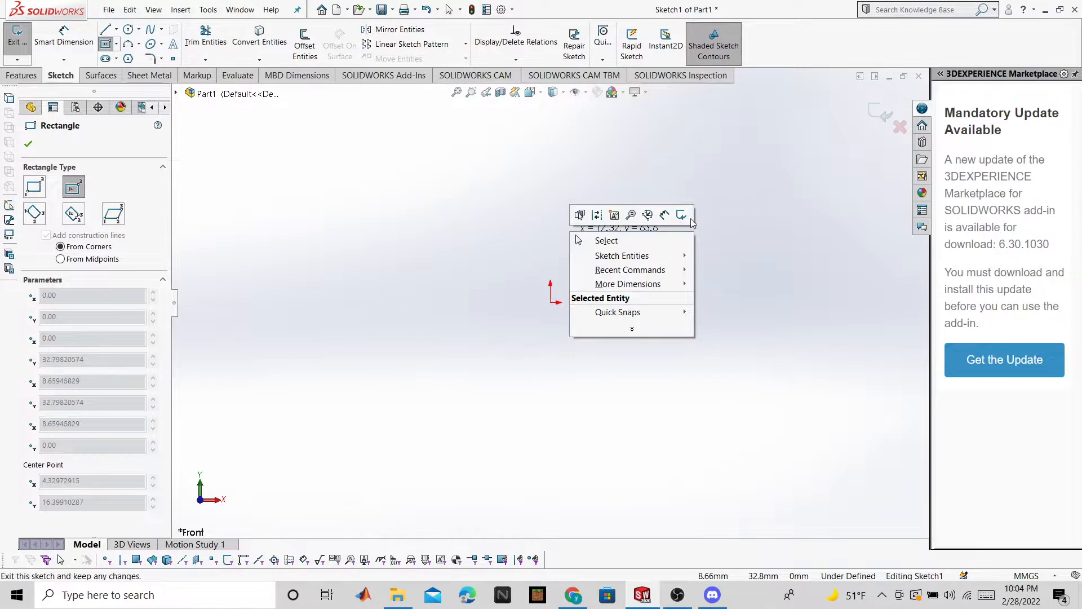
click(654, 243)
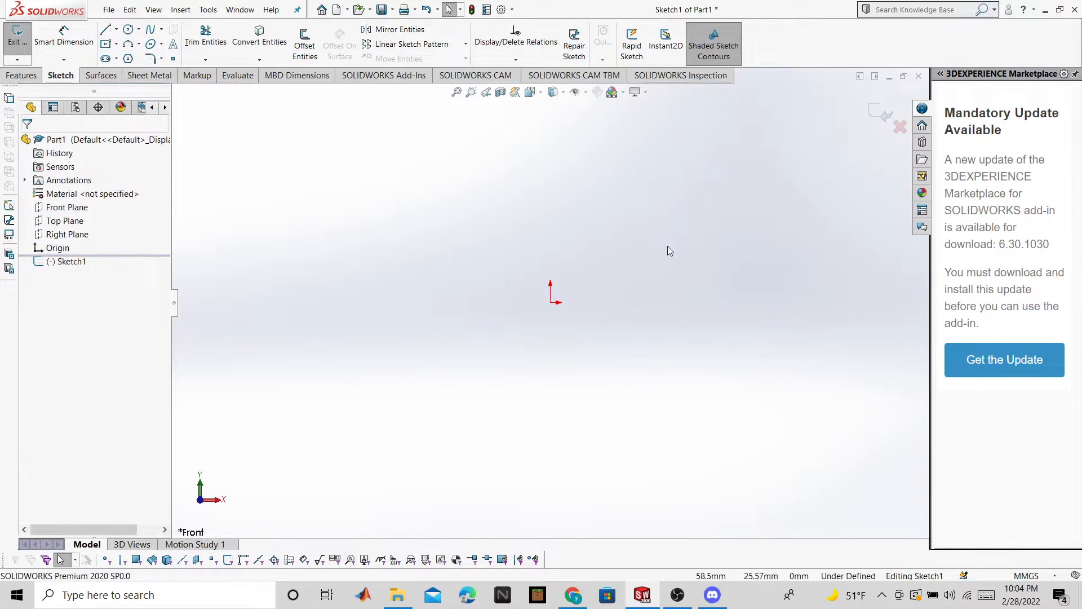
Sketch a corner rectangle about 92 mm wide up from the origin and a lower rectangle adjoining its lower-right corner.
click(116, 44)
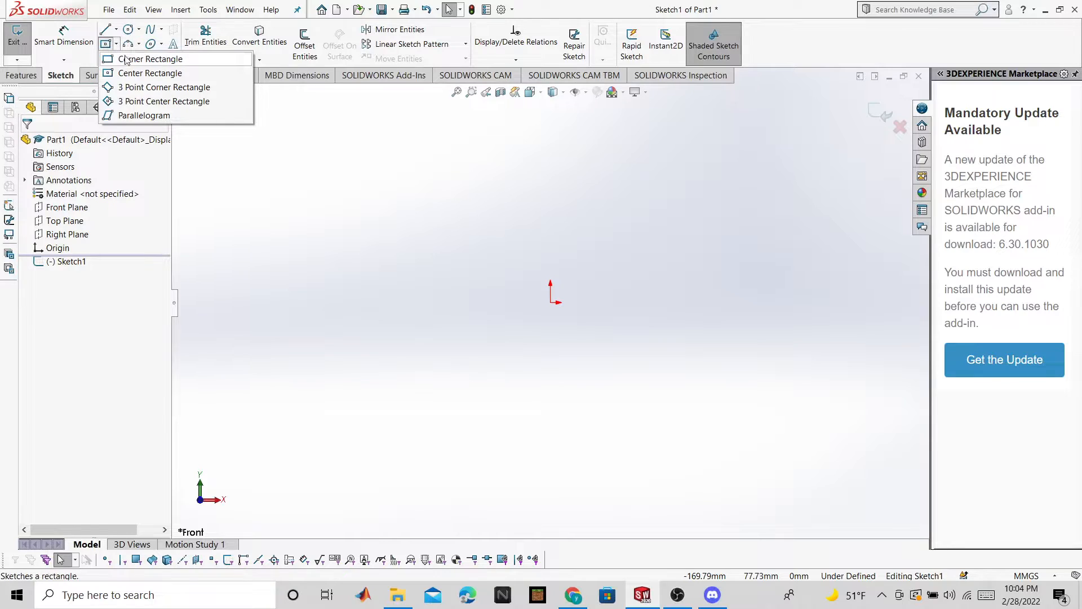
click(132, 59)
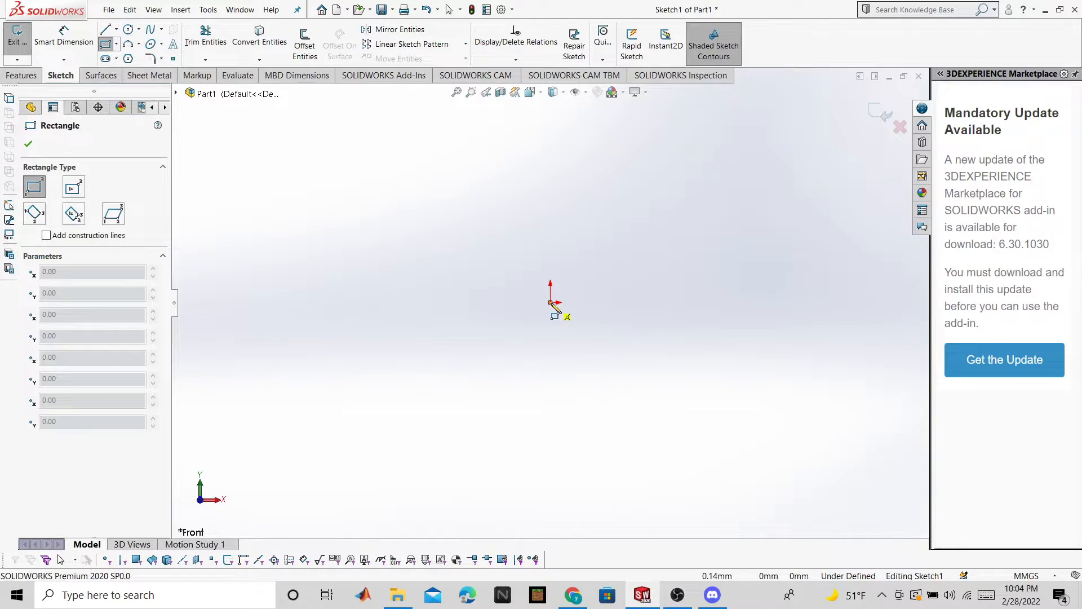
click(551, 303)
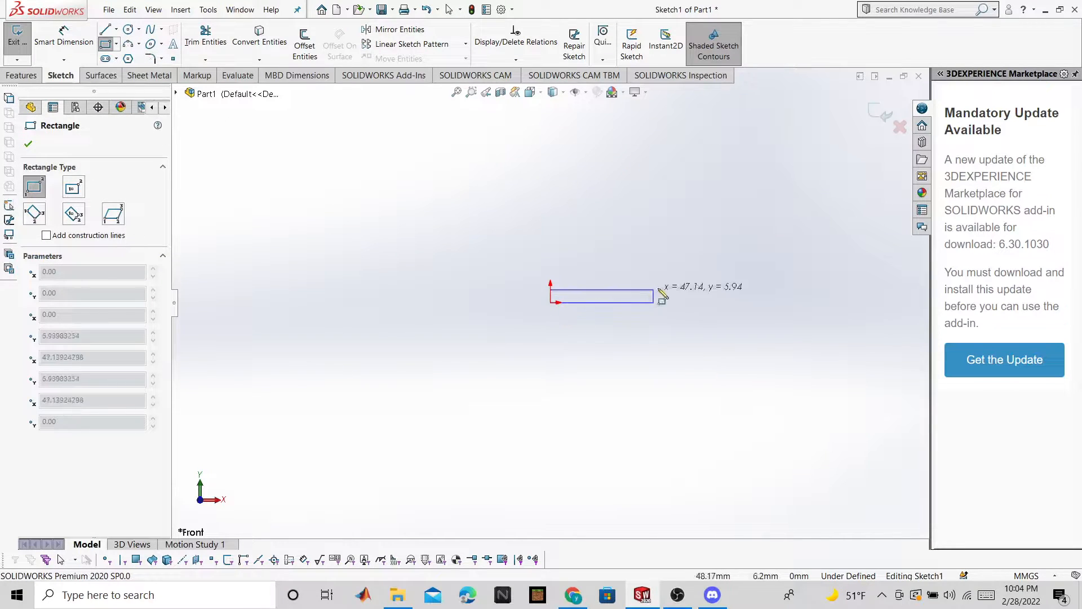
click(755, 179)
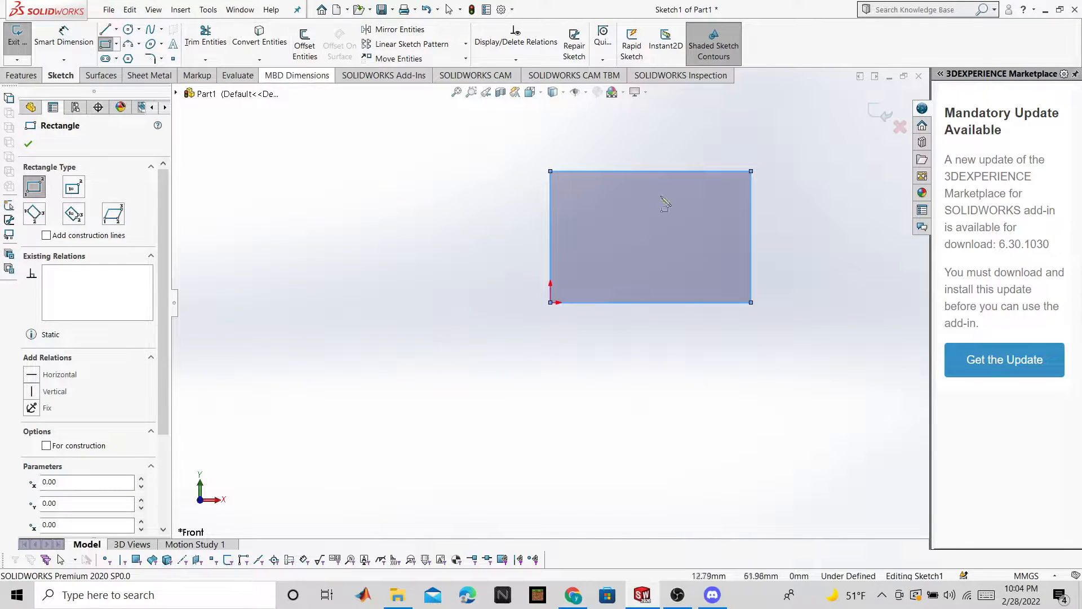
click(752, 303)
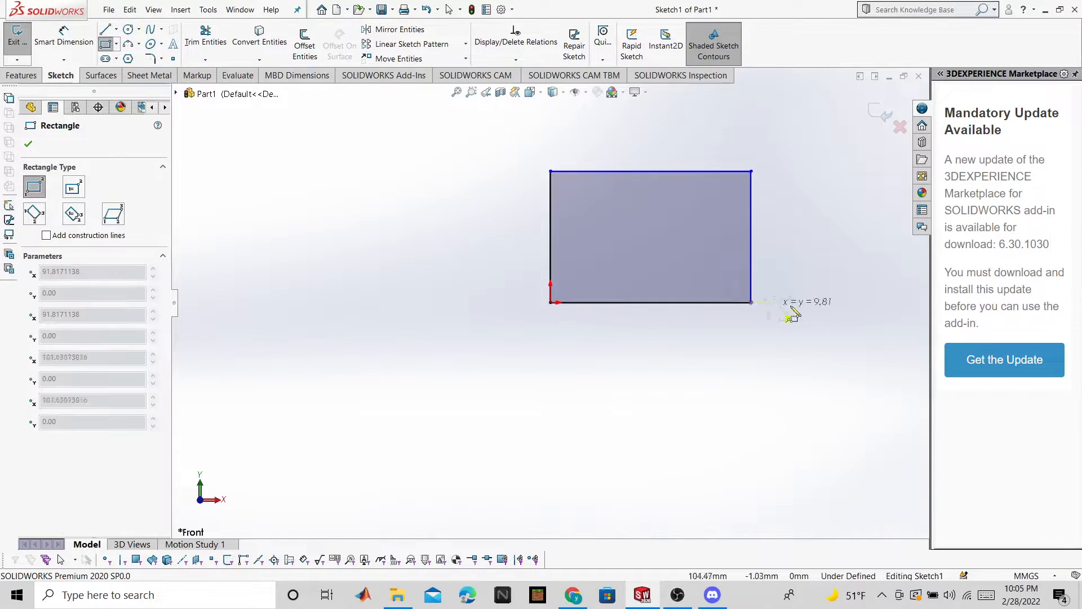
click(917, 263)
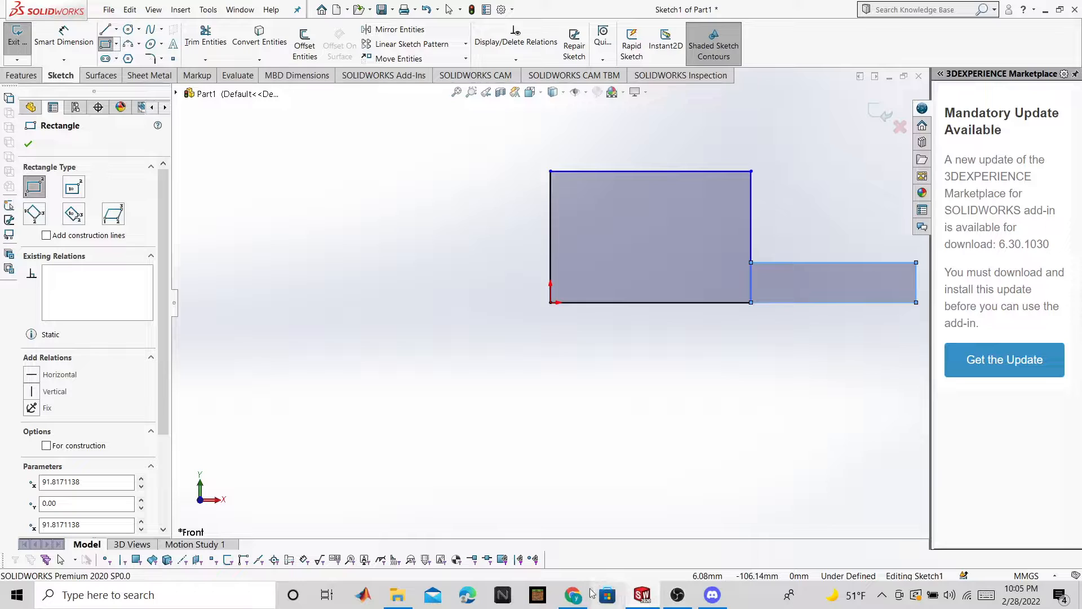
Check drawing (c) in Chrome and trim away the shared vertical line between the two sketched rectangles in SOLIDWORKS.
click(573, 595)
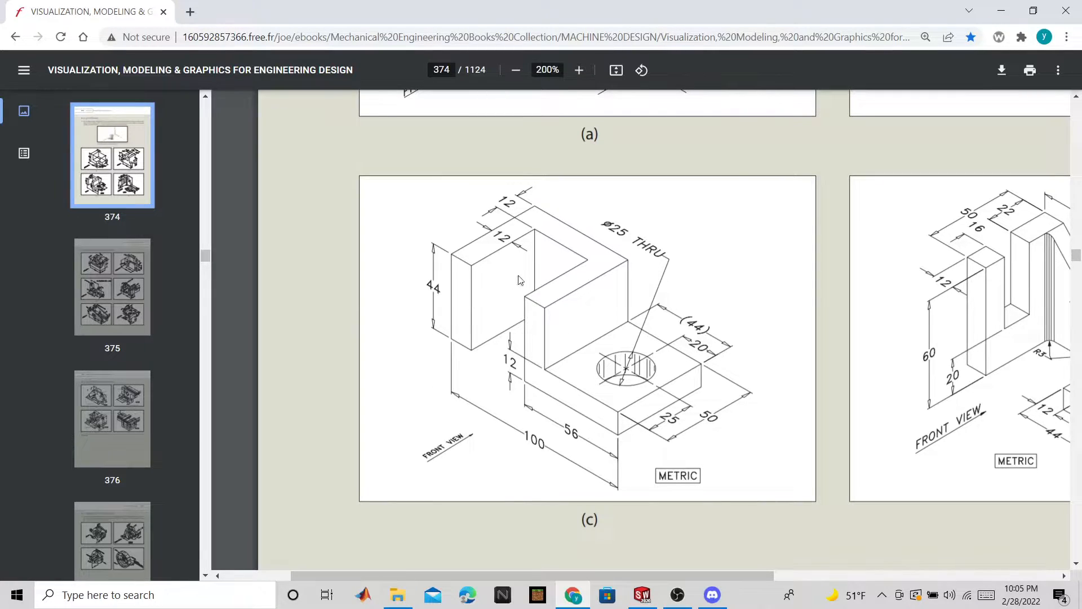
click(642, 595)
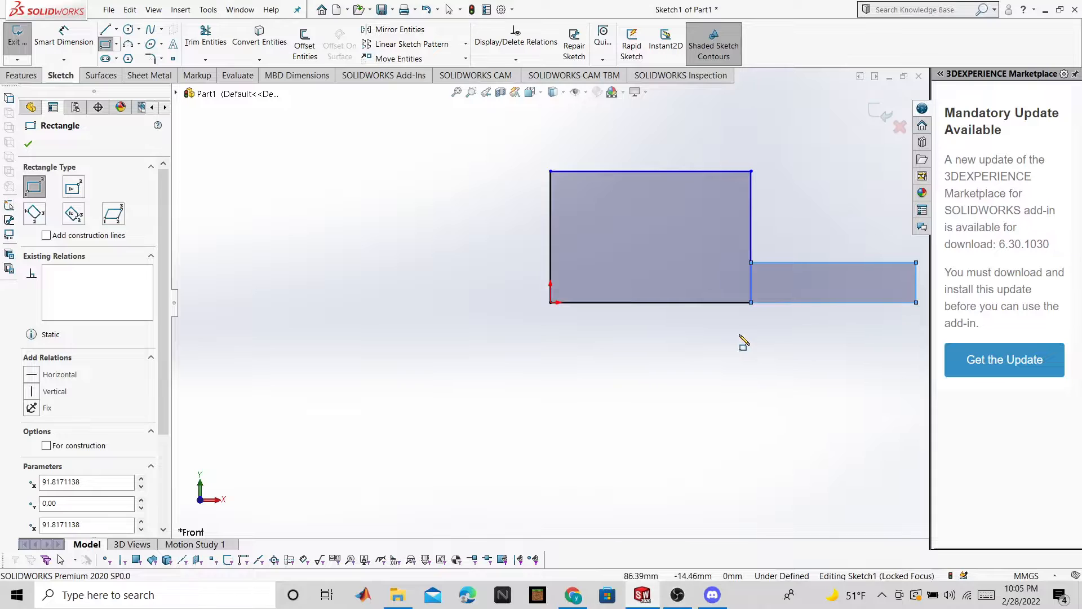
scroll(846, 278, down, 2)
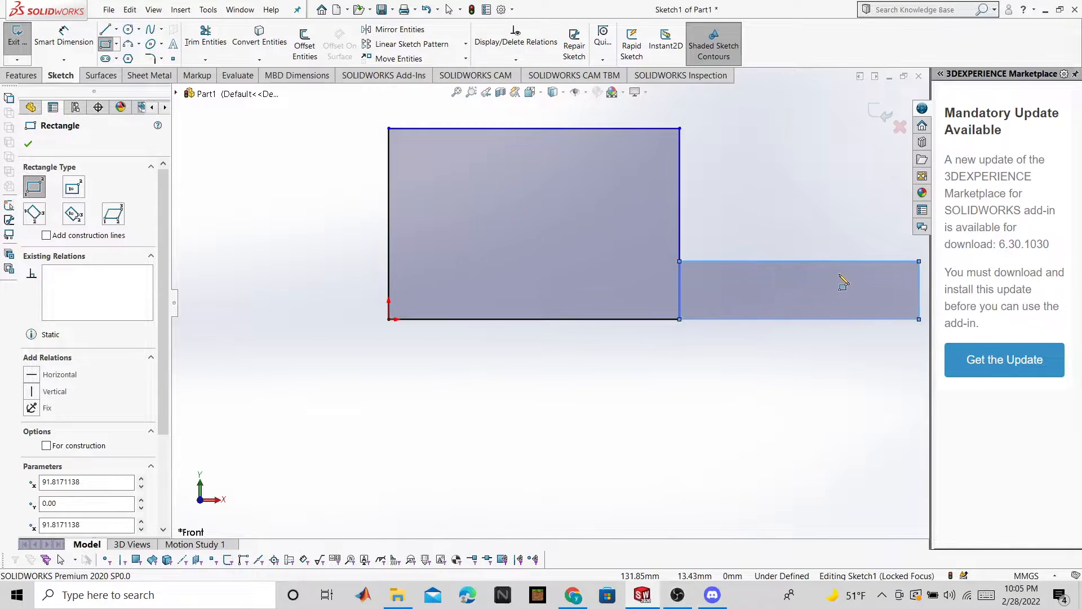
scroll(870, 282, up, 2)
scroll(725, 261, down, 1)
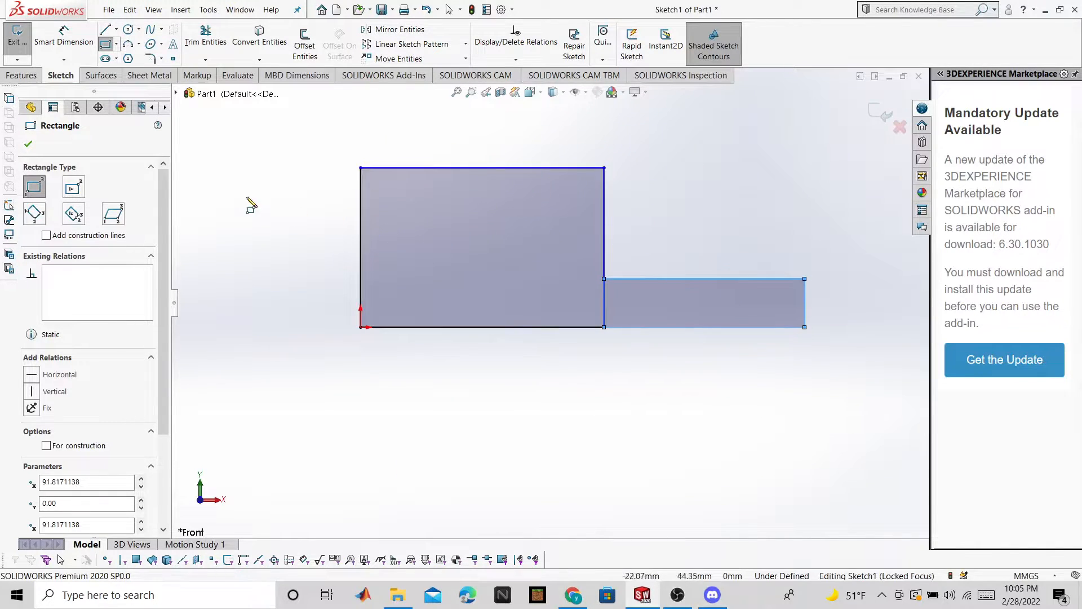
click(206, 43)
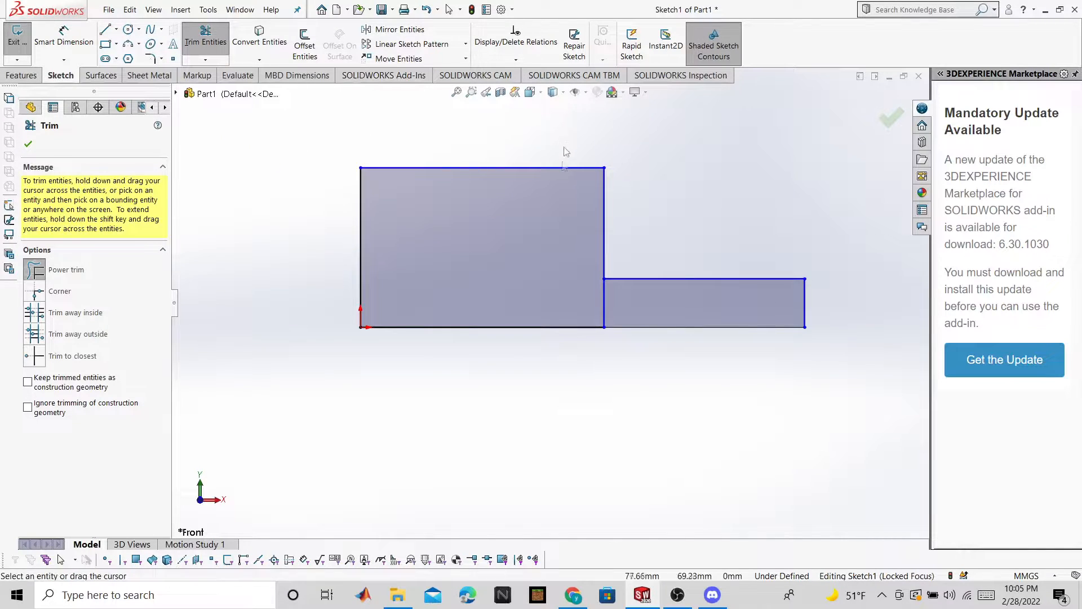
drag(647, 302, 597, 298)
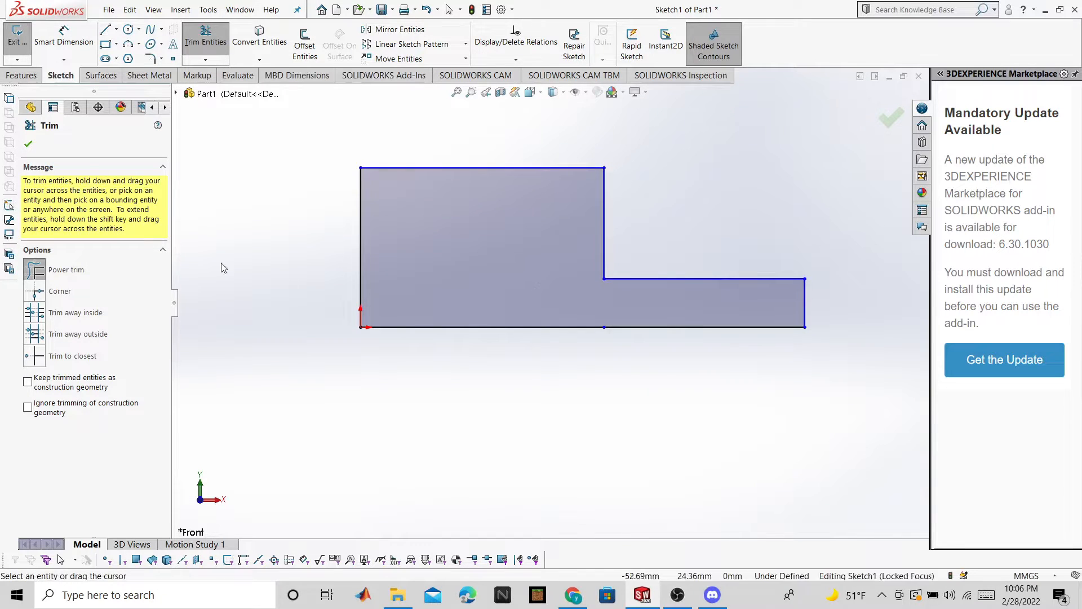
click(31, 144)
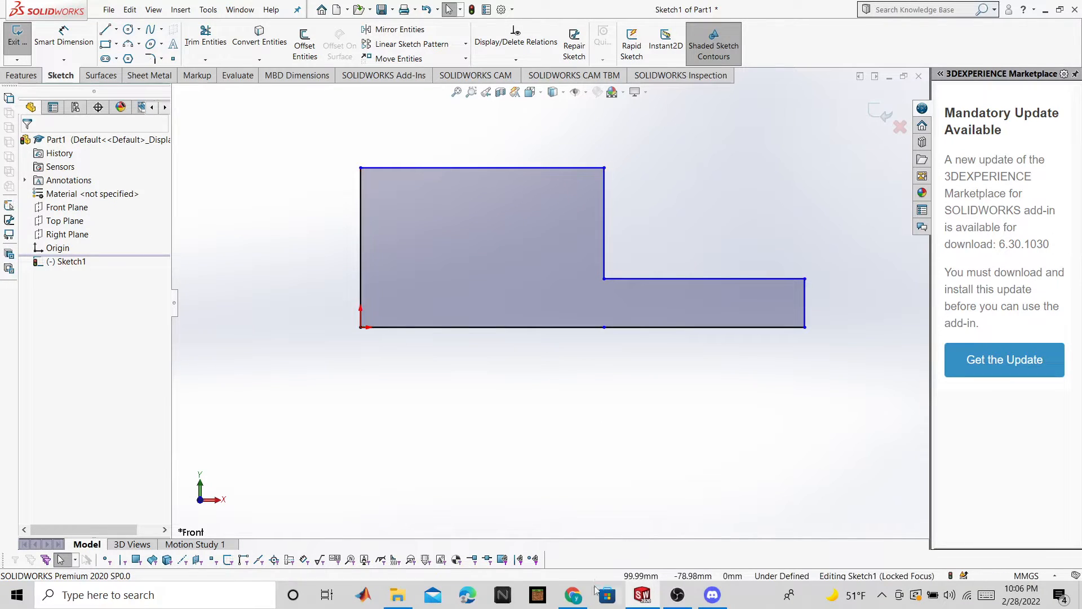
Check the dimensions of drawing (c) in Chrome, return to SOLIDWORKS and view the document's unit system choices.
click(581, 599)
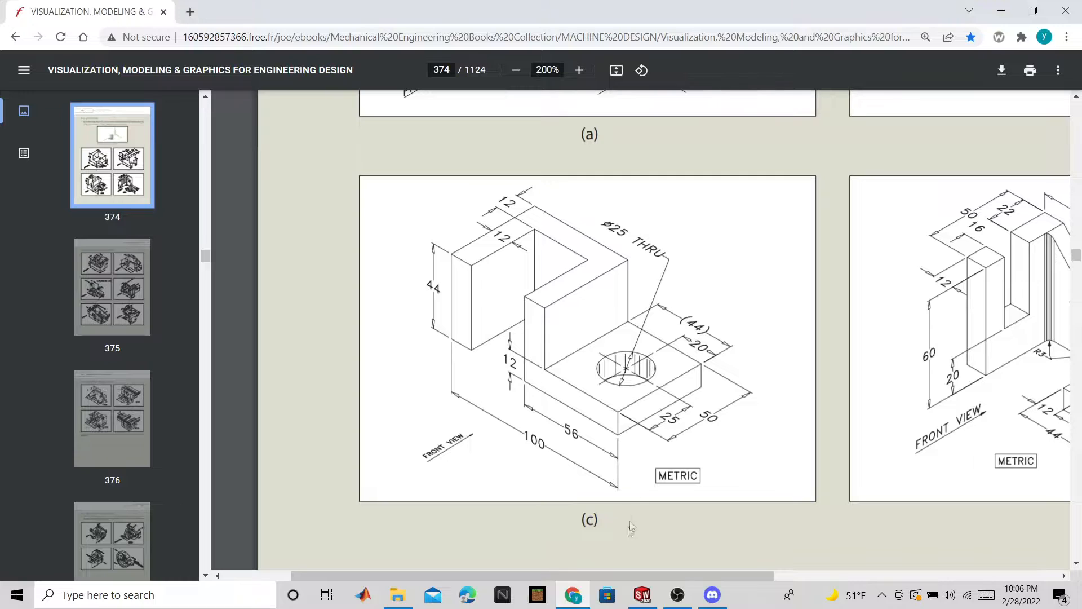
click(644, 527)
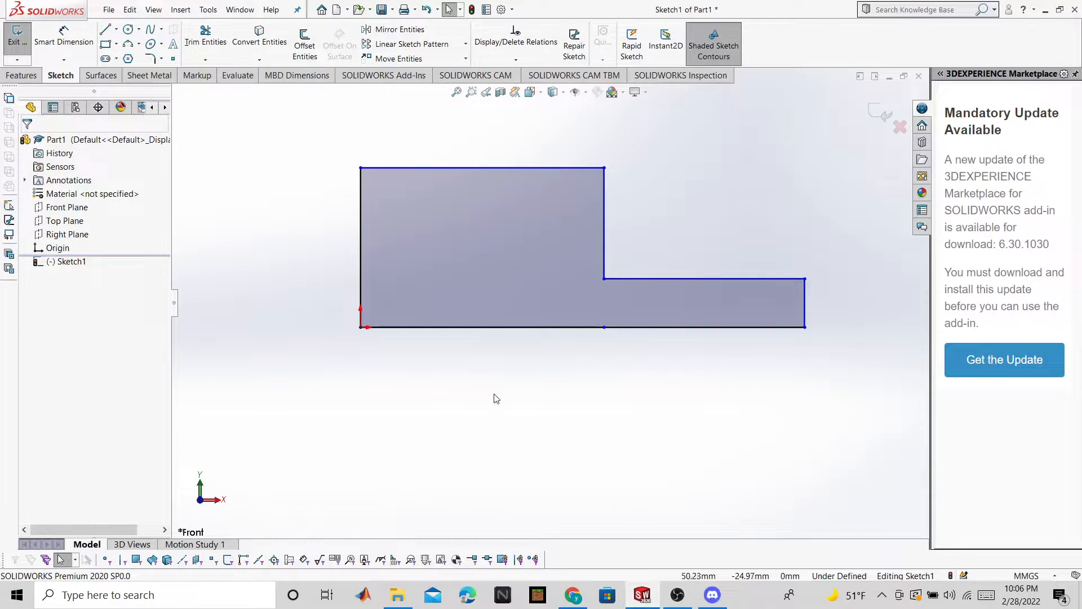
click(643, 594)
click(643, 595)
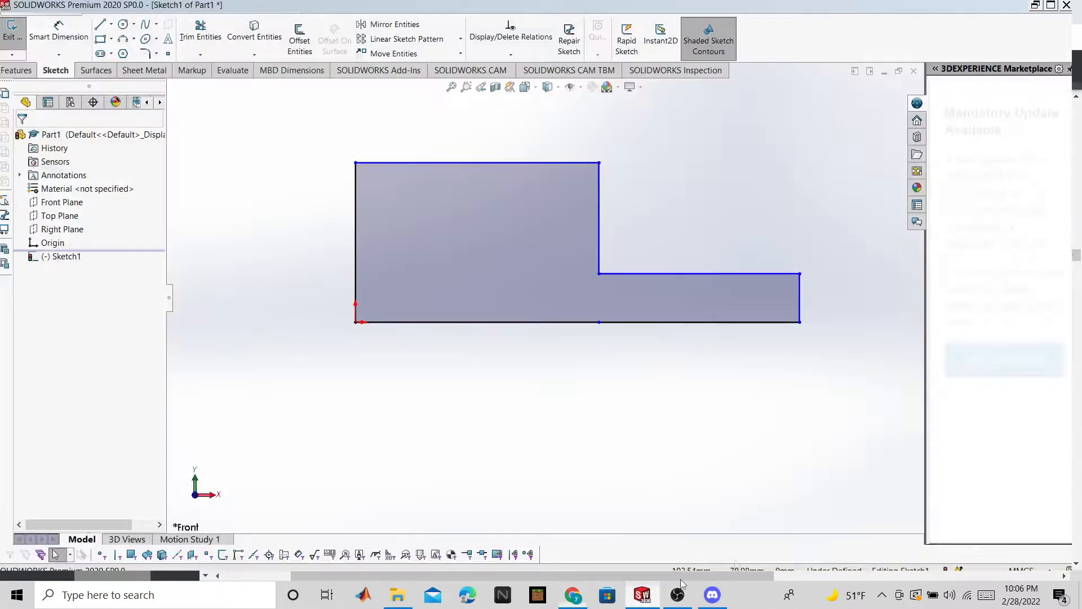
click(1032, 576)
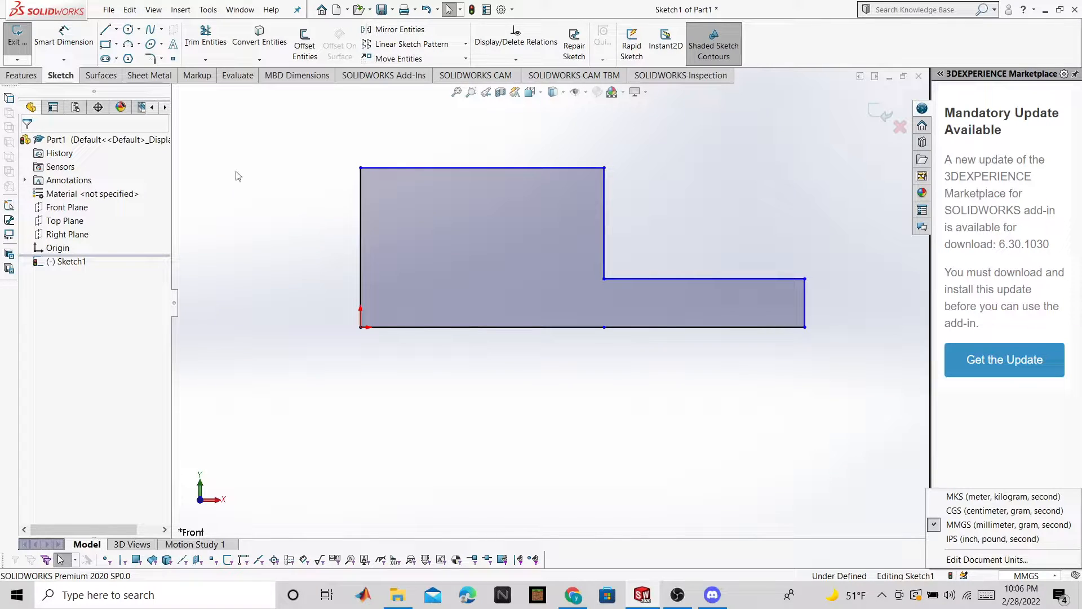
Dimension the profile's overall width between its outer left and right vertical edges at 100 mm.
click(86, 36)
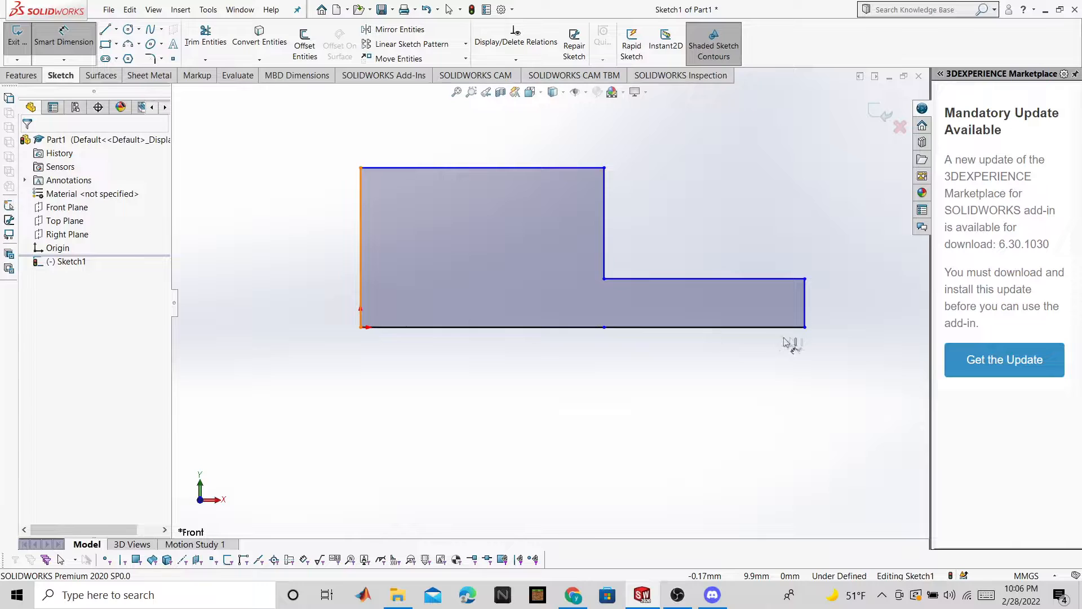
click(805, 312)
click(805, 304)
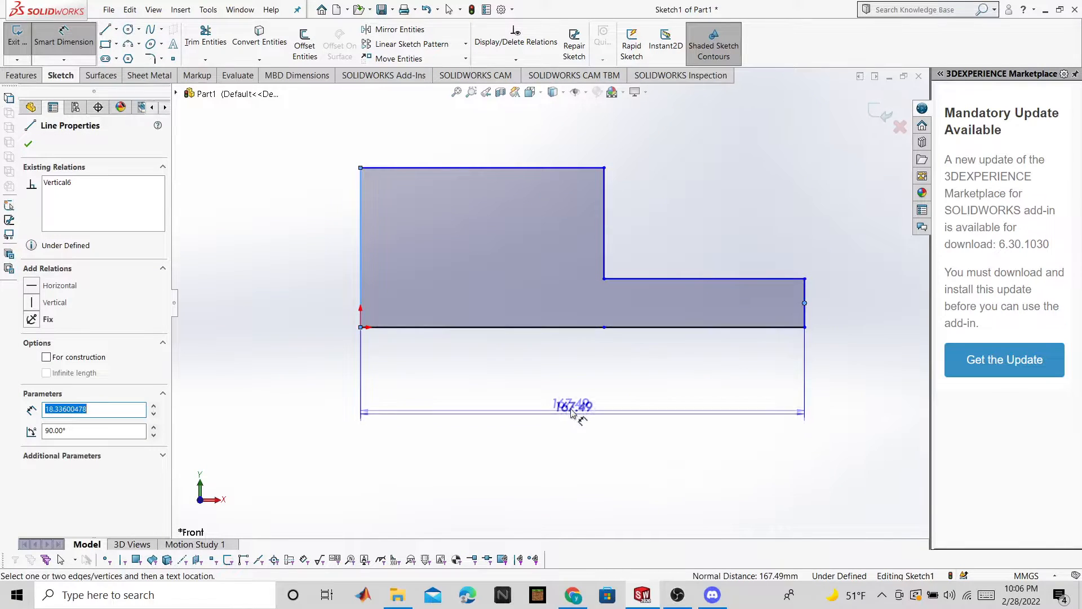
click(589, 405)
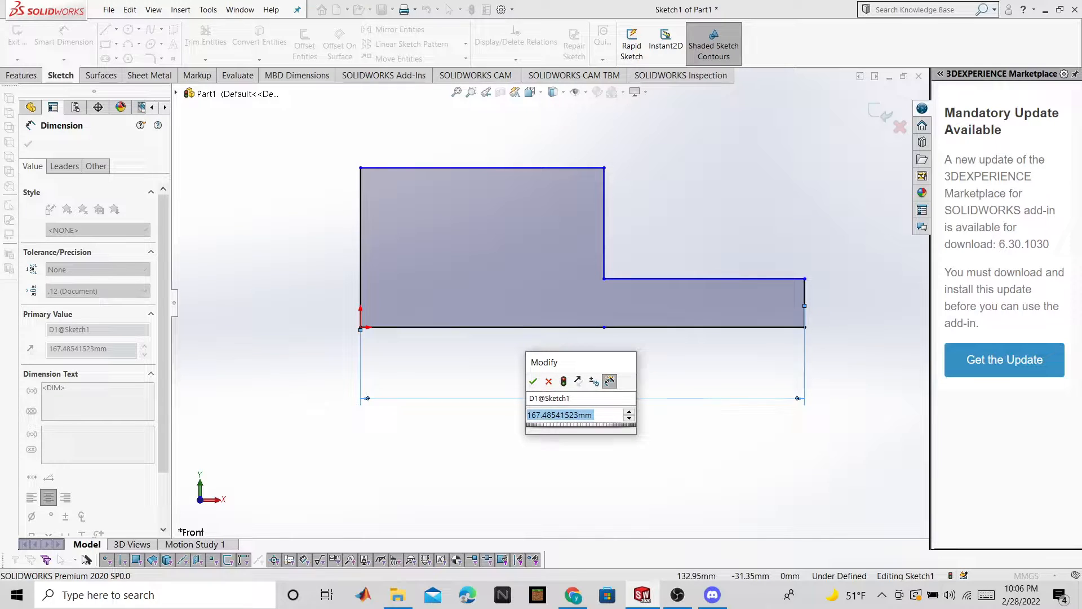
text(100)
key(Return)
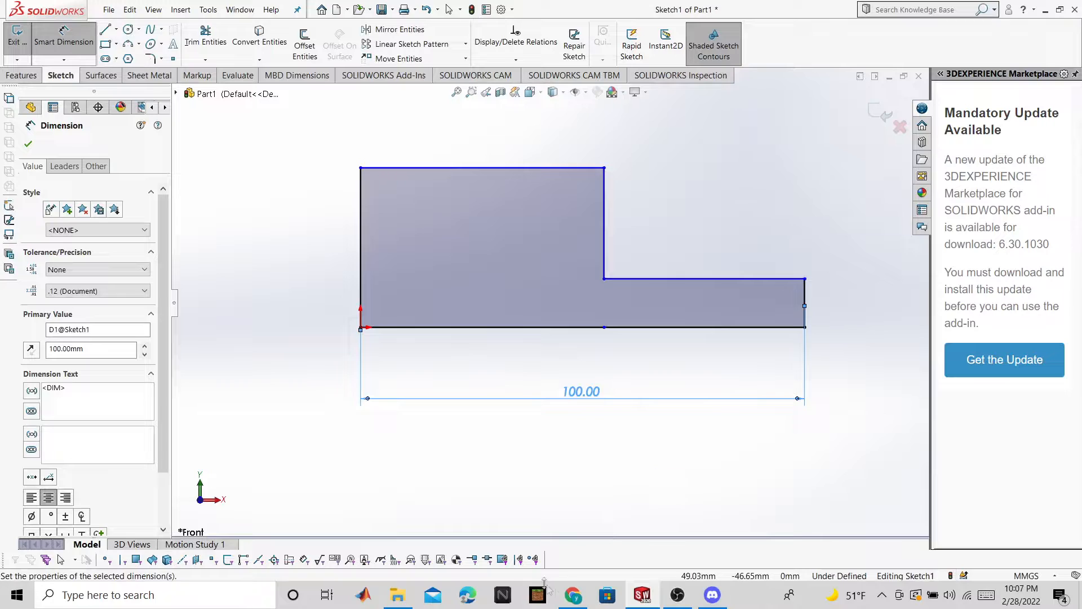
Check drawing (c) in Chrome and dimension the short right end edge of the SOLIDWORKS profile at 12 mm.
click(573, 595)
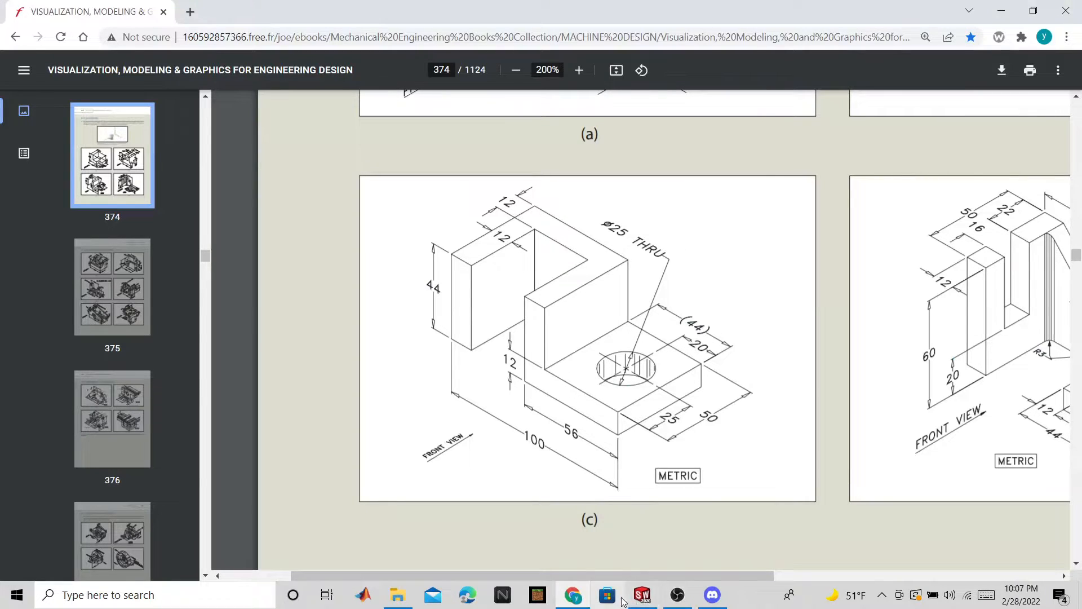
click(642, 594)
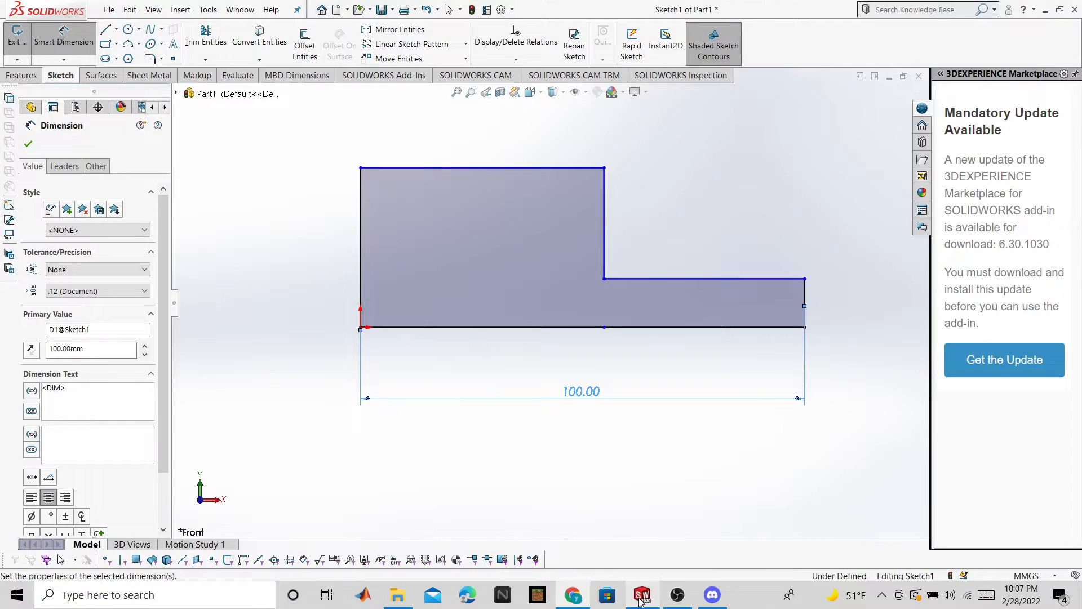
click(806, 302)
click(852, 299)
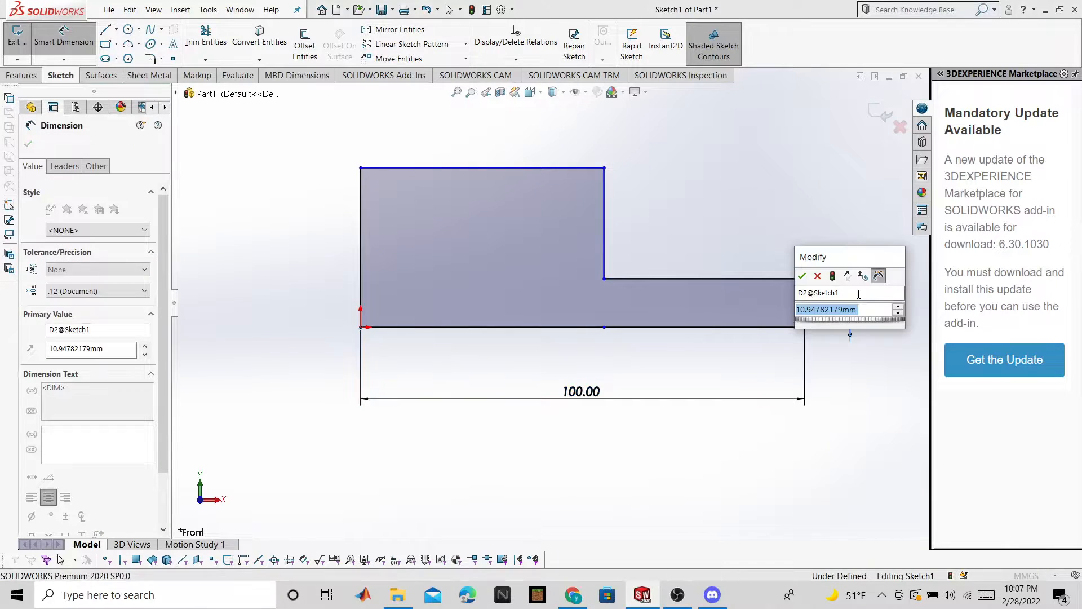
text(12)
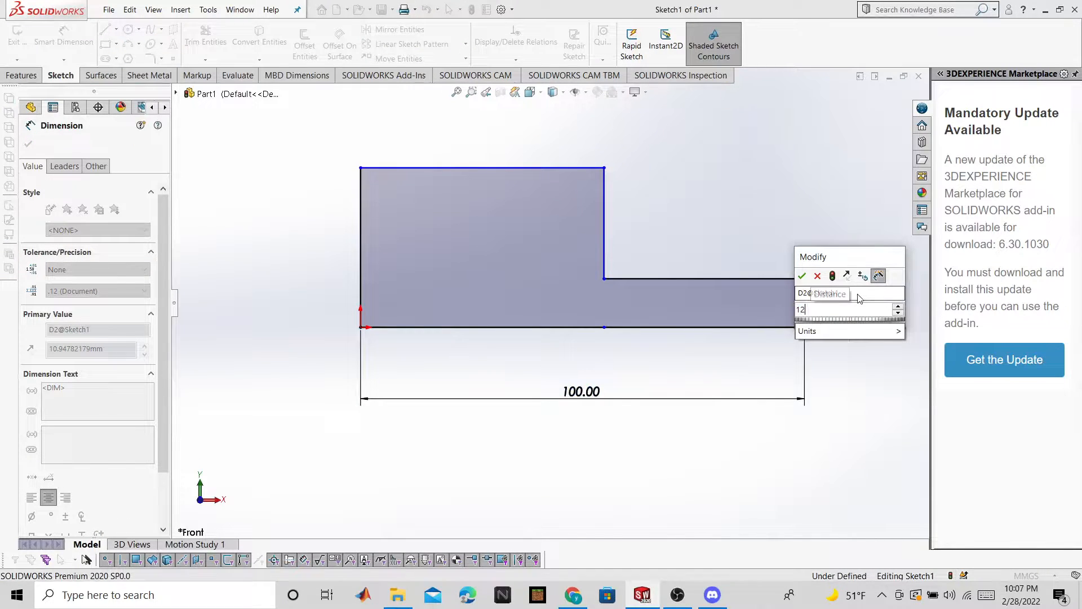
click(803, 275)
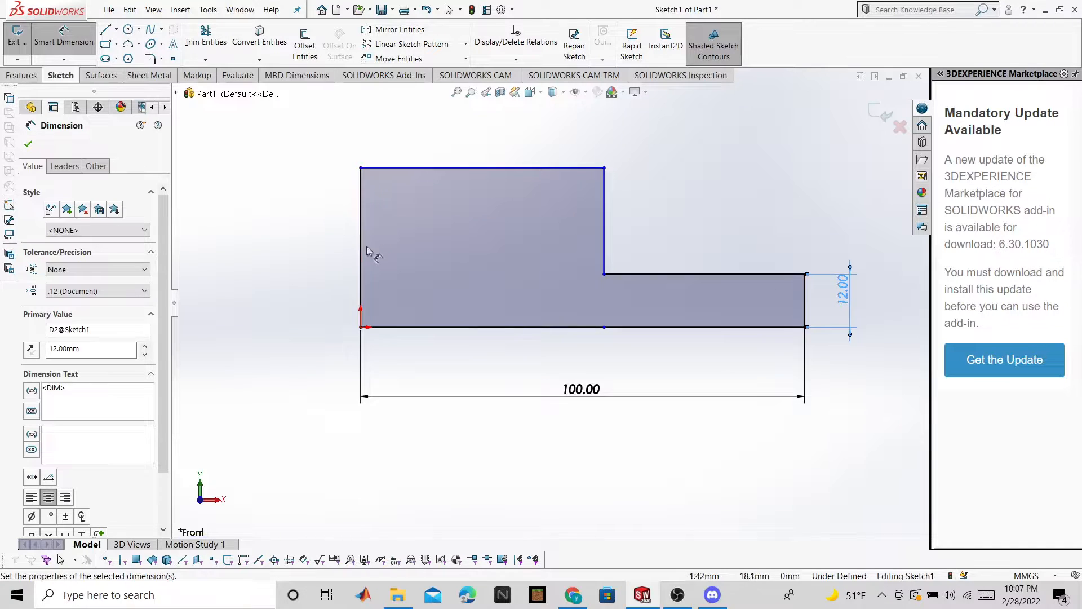
key(Escape)
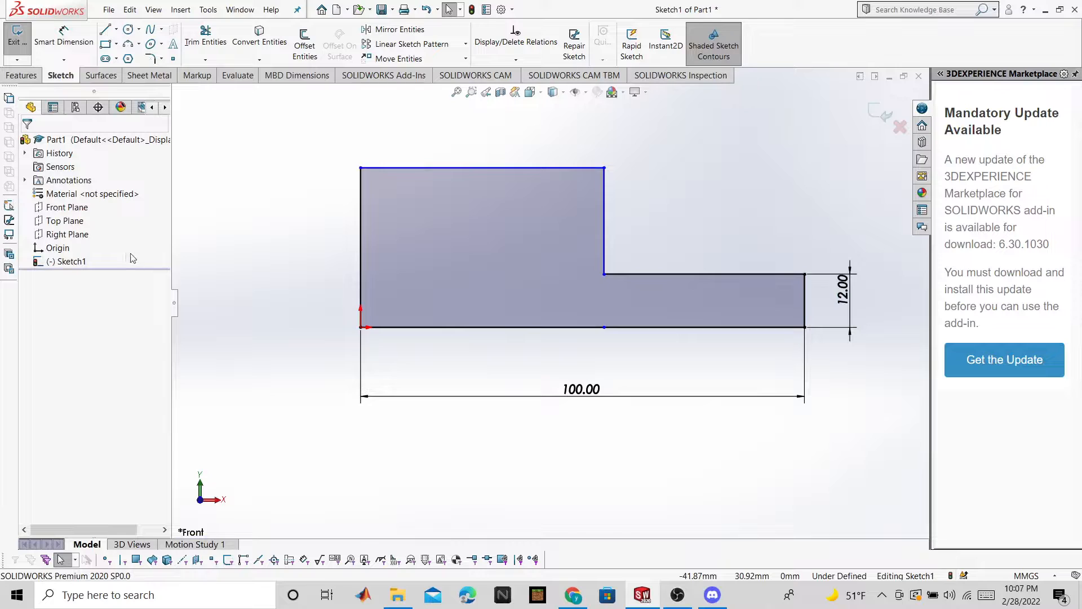
Dimension the tall left edge of the profile at 44 mm.
click(64, 38)
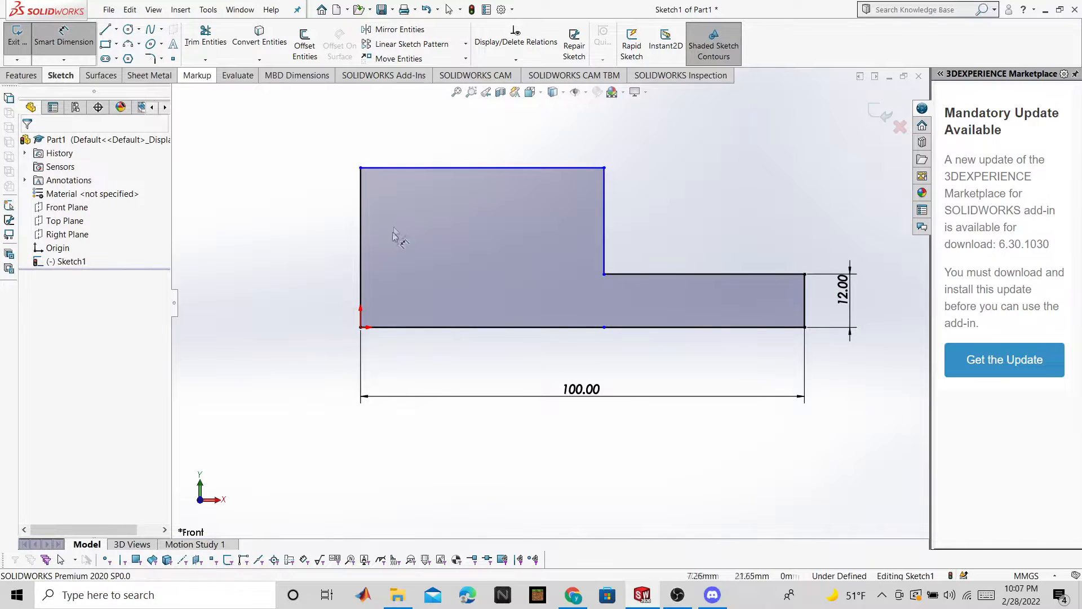
click(361, 245)
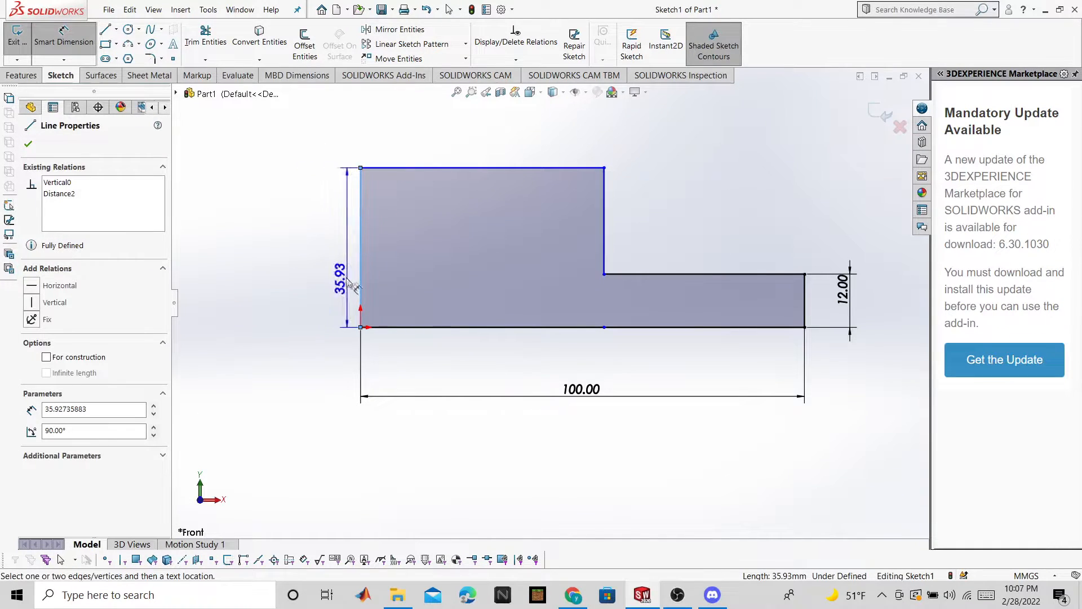
mouse_move(574, 594)
click(566, 563)
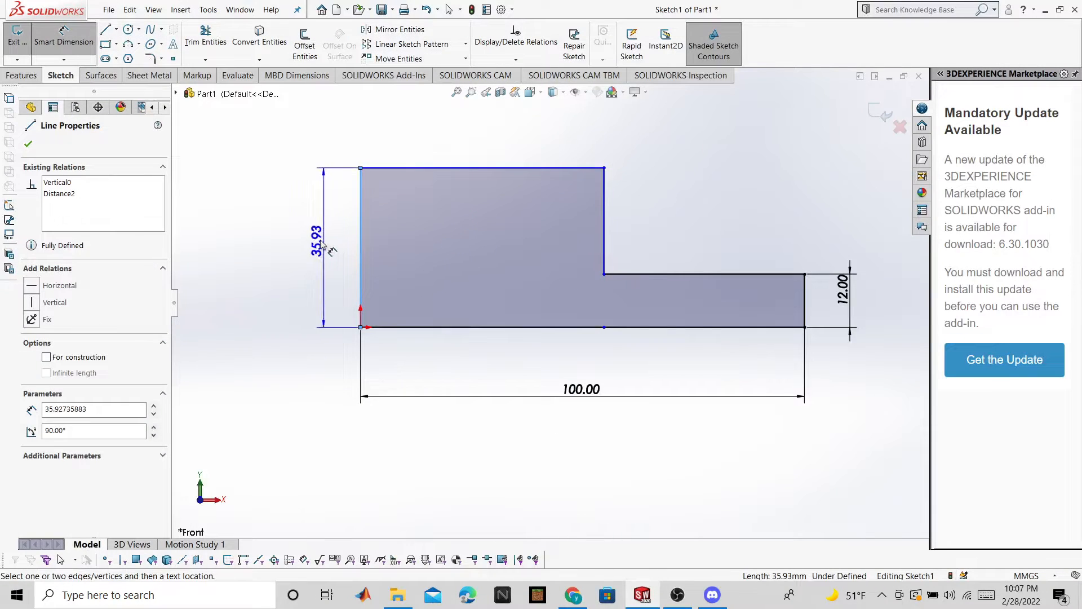
click(311, 243)
text(44)
key(Return)
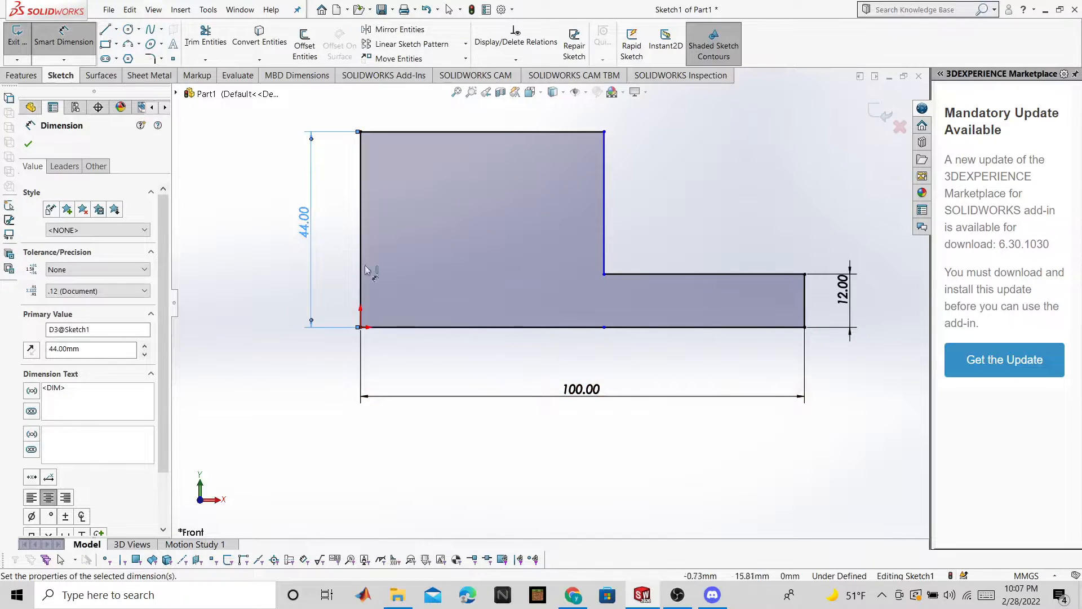
Compare the sketch with drawing (c) in Chrome, examine the part's depth dimension and return to SOLIDWORKS.
click(572, 596)
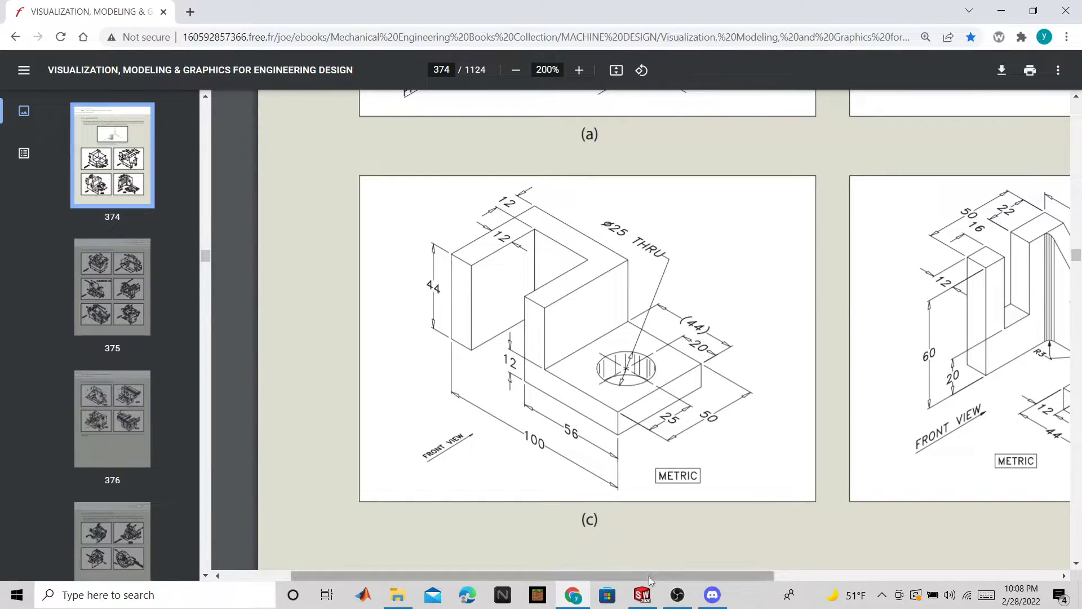
click(643, 599)
click(644, 606)
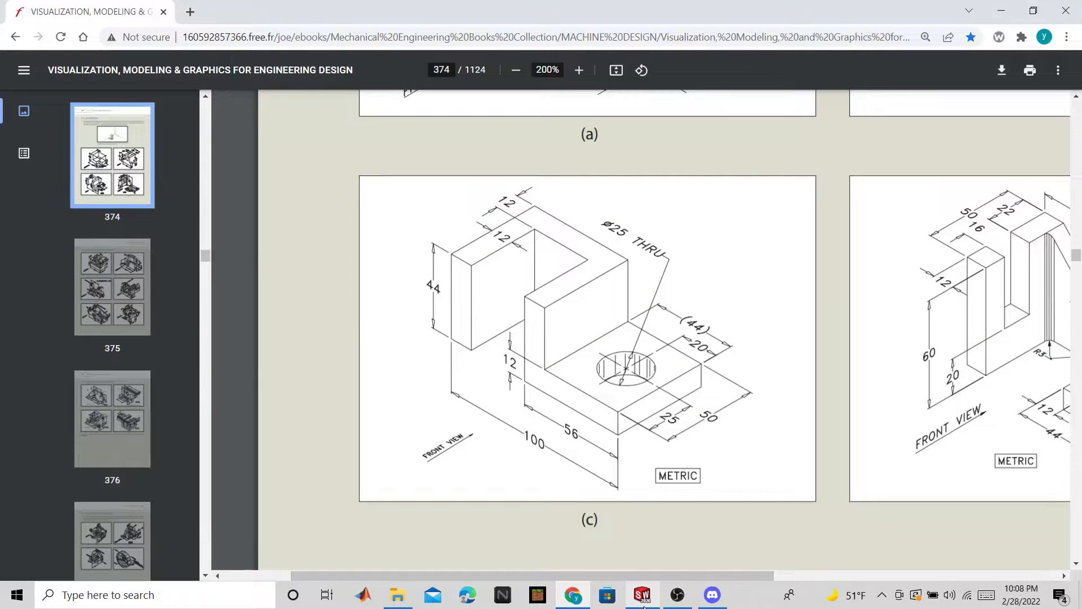
click(644, 606)
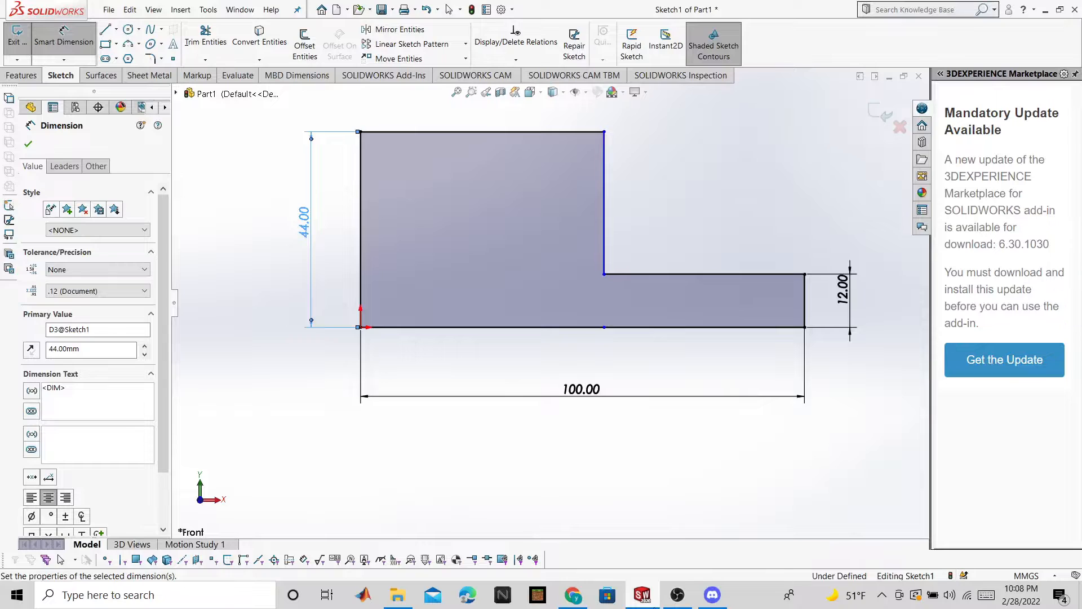
key(f)
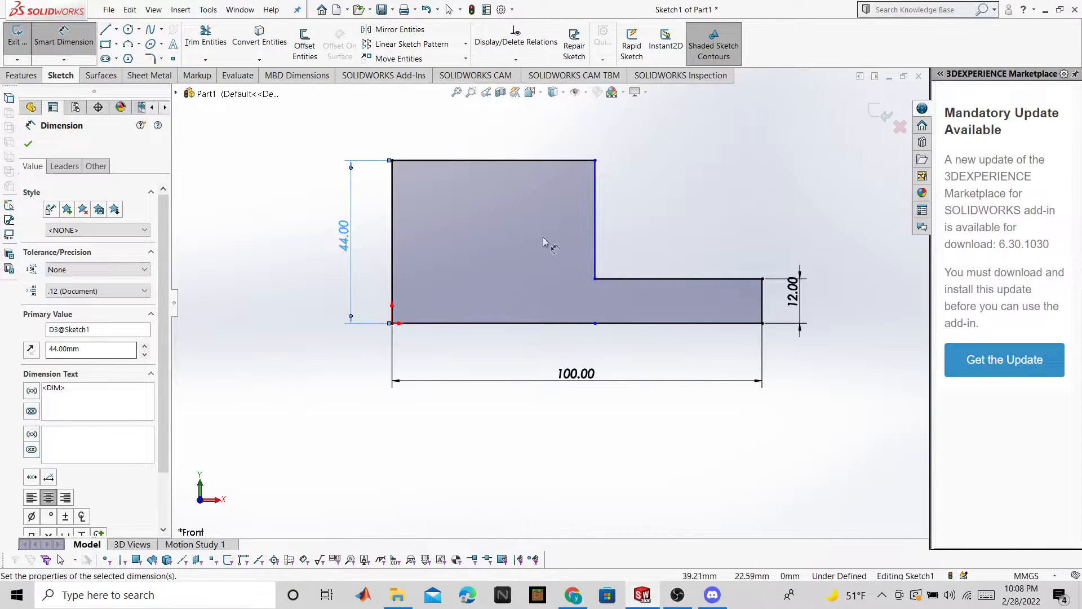
click(573, 594)
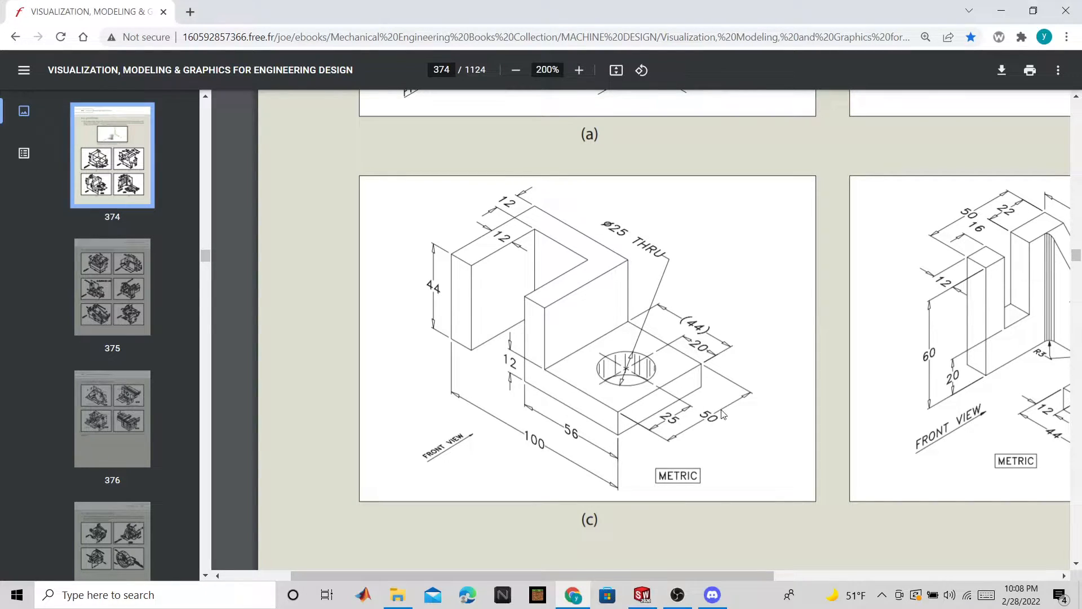
click(643, 595)
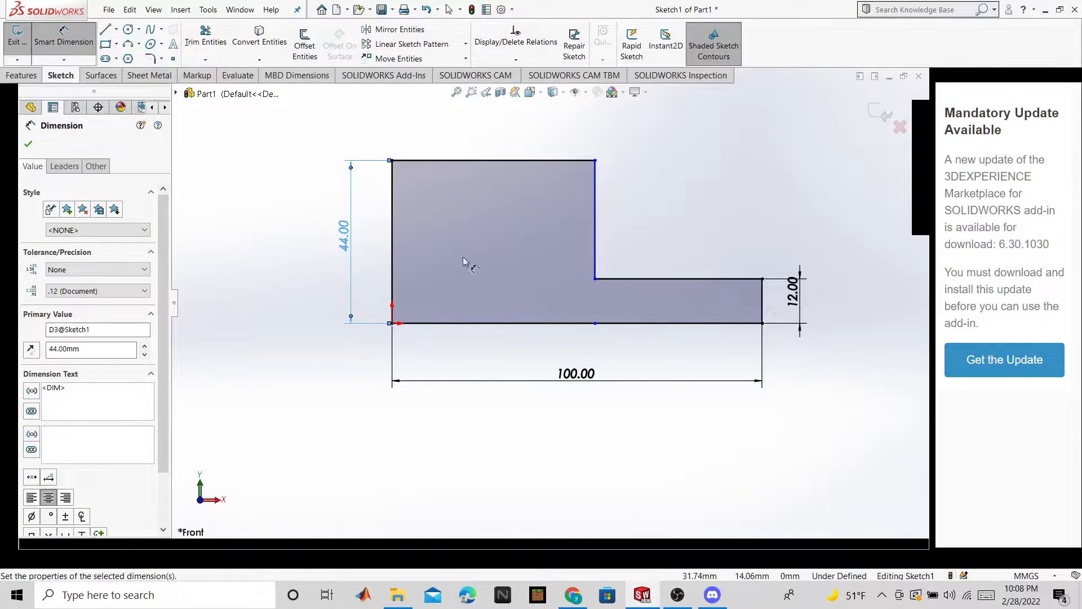
Extrude the dimensioned L-profile 50 mm blind from the sketch plane.
click(28, 145)
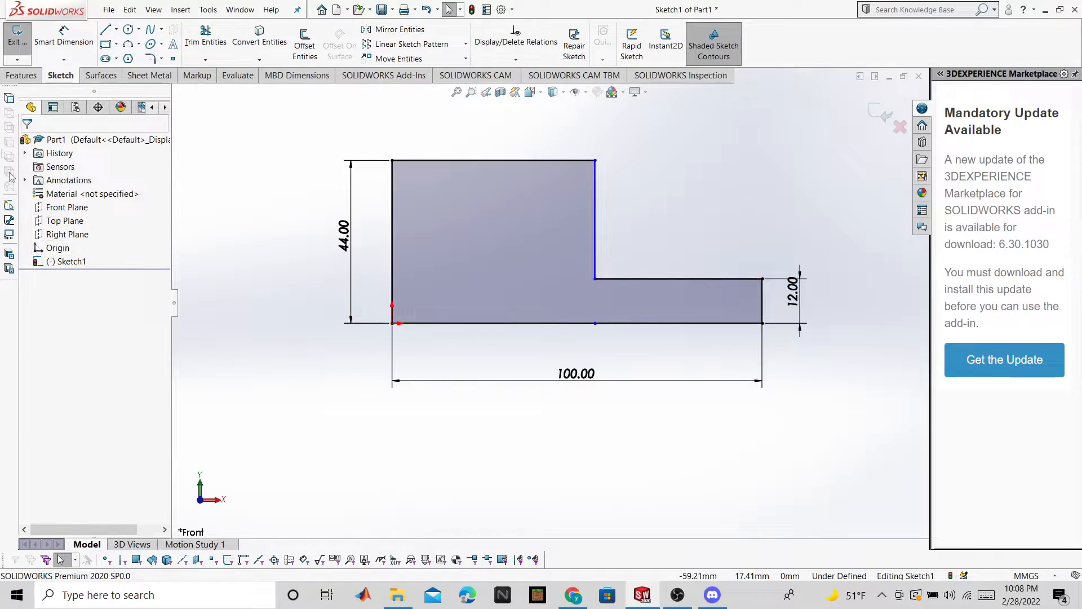
click(28, 75)
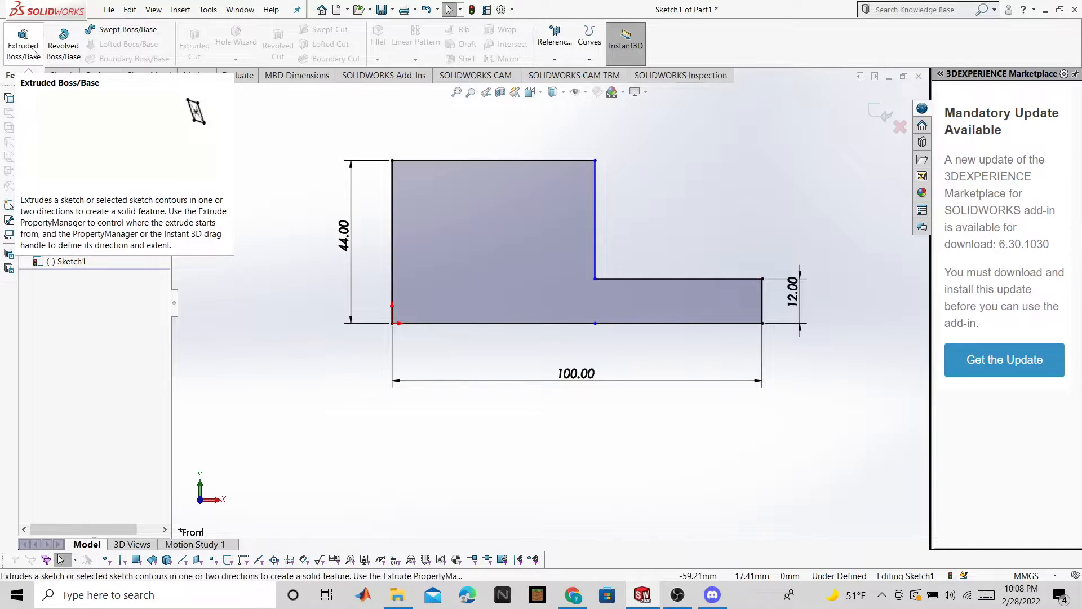
click(32, 47)
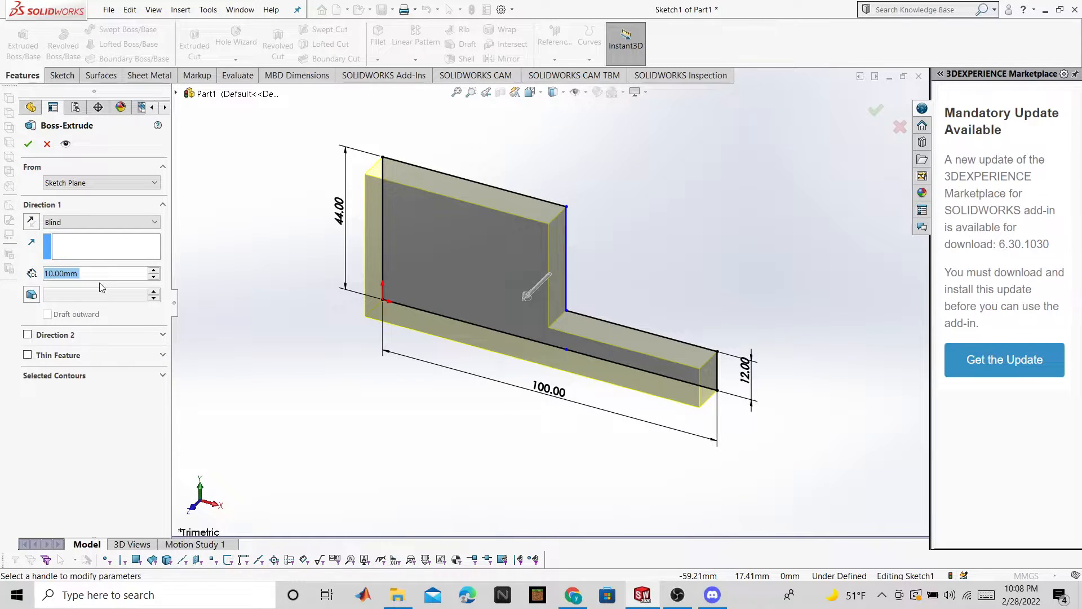
text(50)
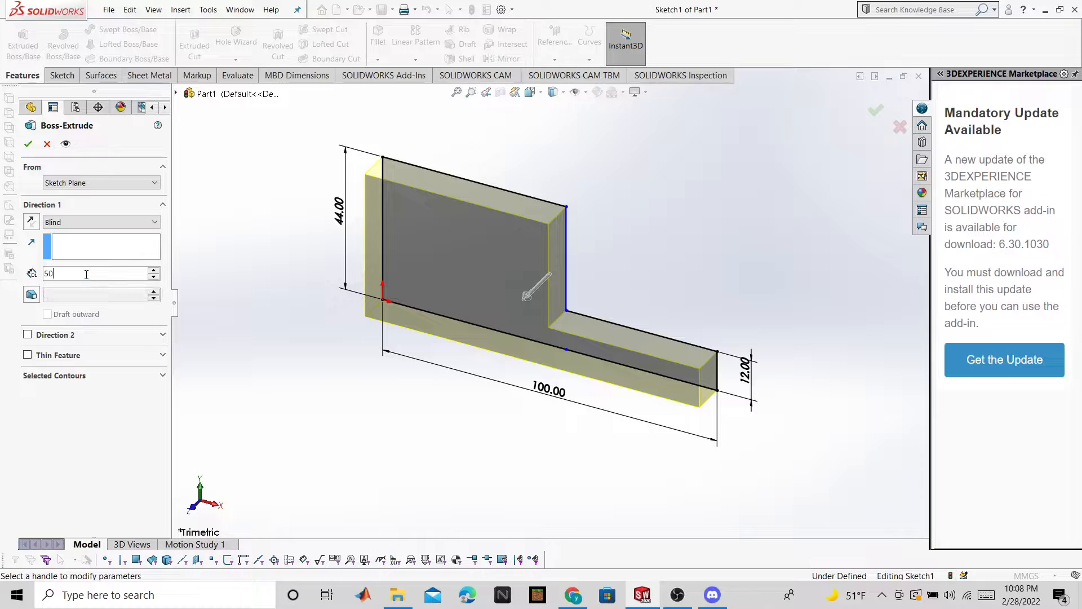
key(Return)
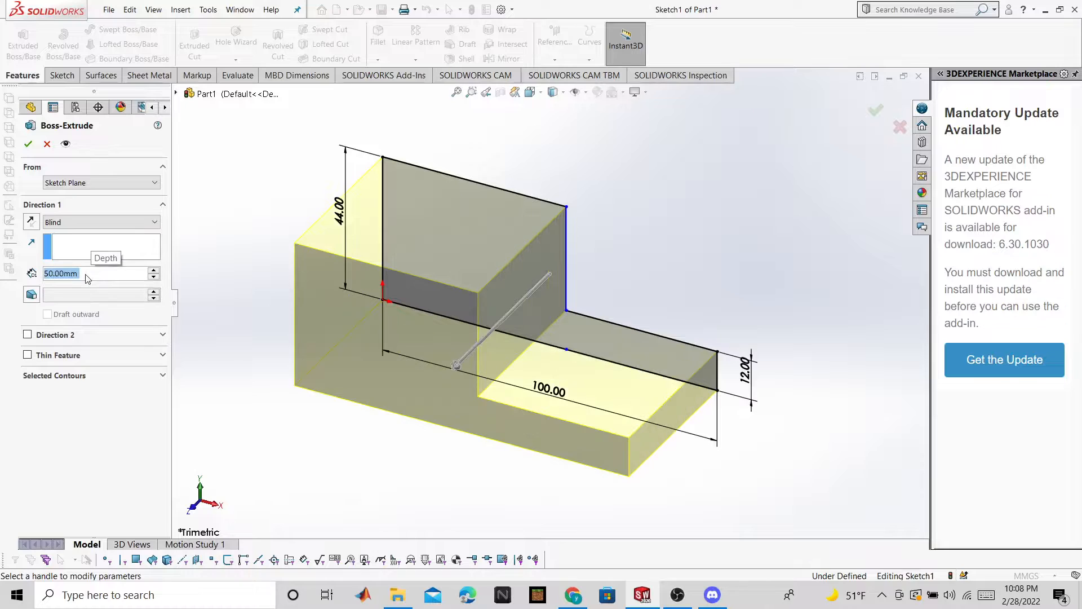
click(30, 148)
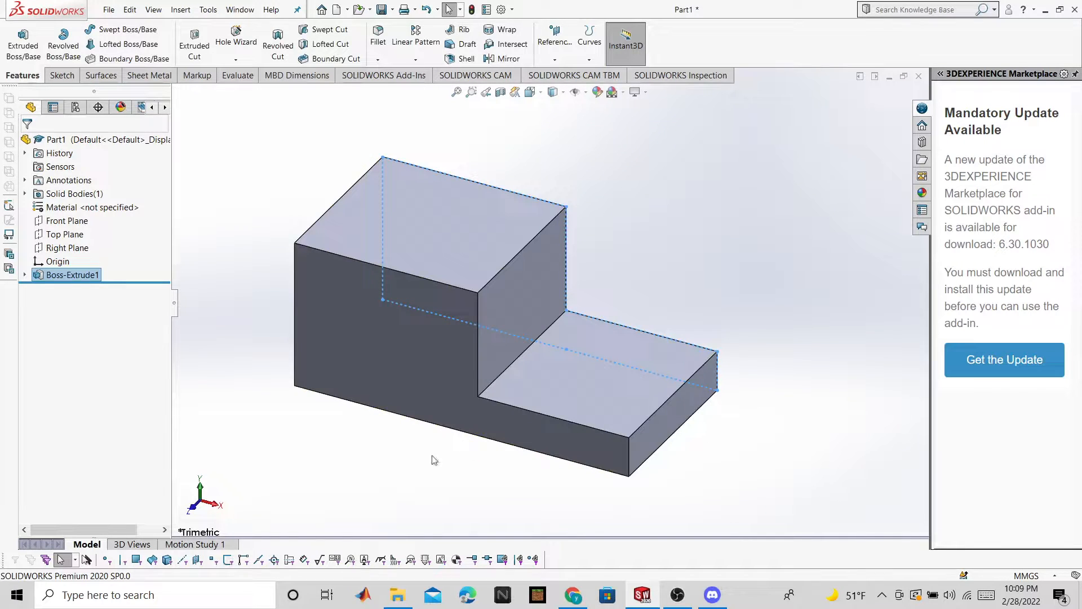
Check drawing (c) in Chrome, return to SOLIDWORKS and start a sketch on the upper face of the part's low step in Top view.
middle_drag(455, 455, 525, 500)
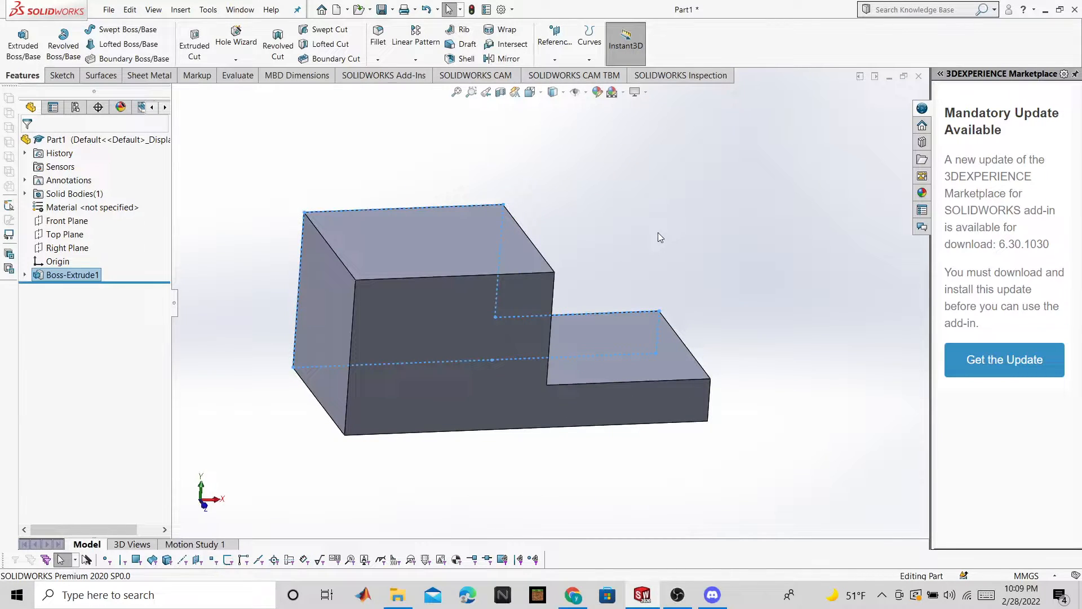
middle_drag(637, 262, 648, 290)
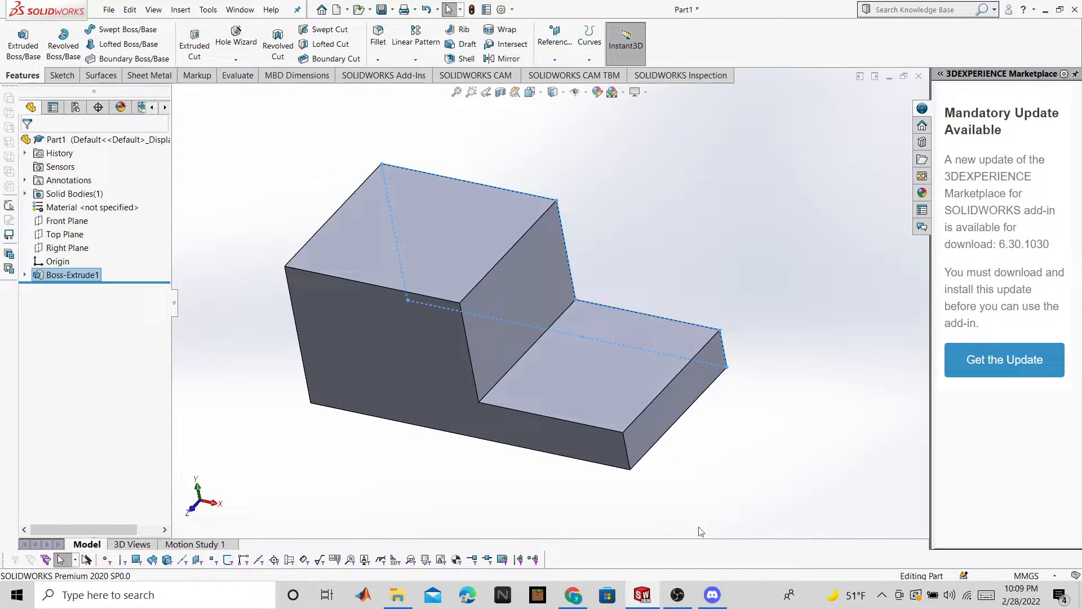
click(573, 594)
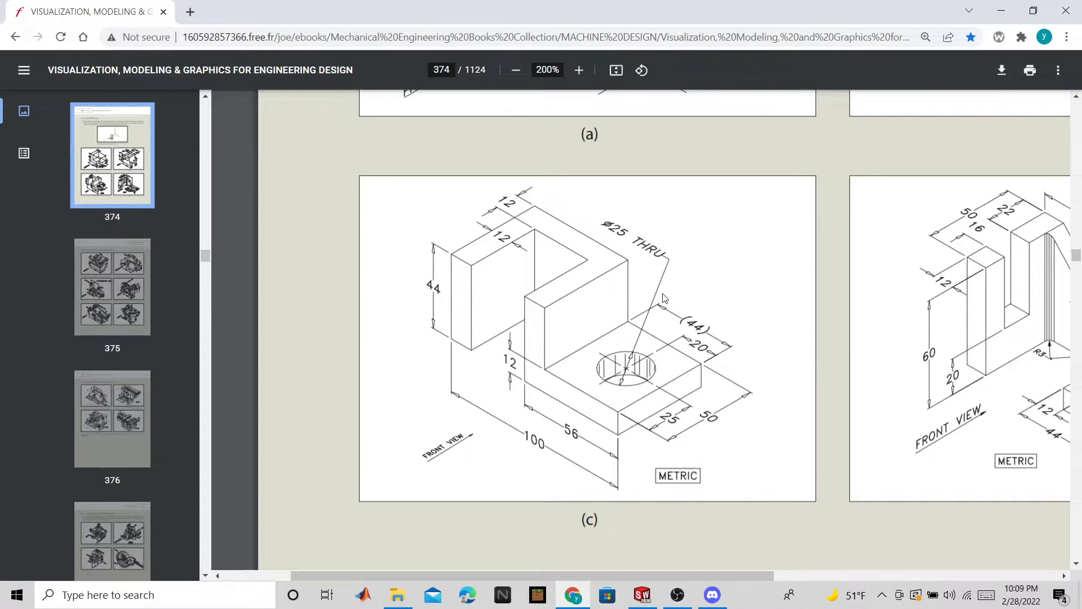
click(643, 594)
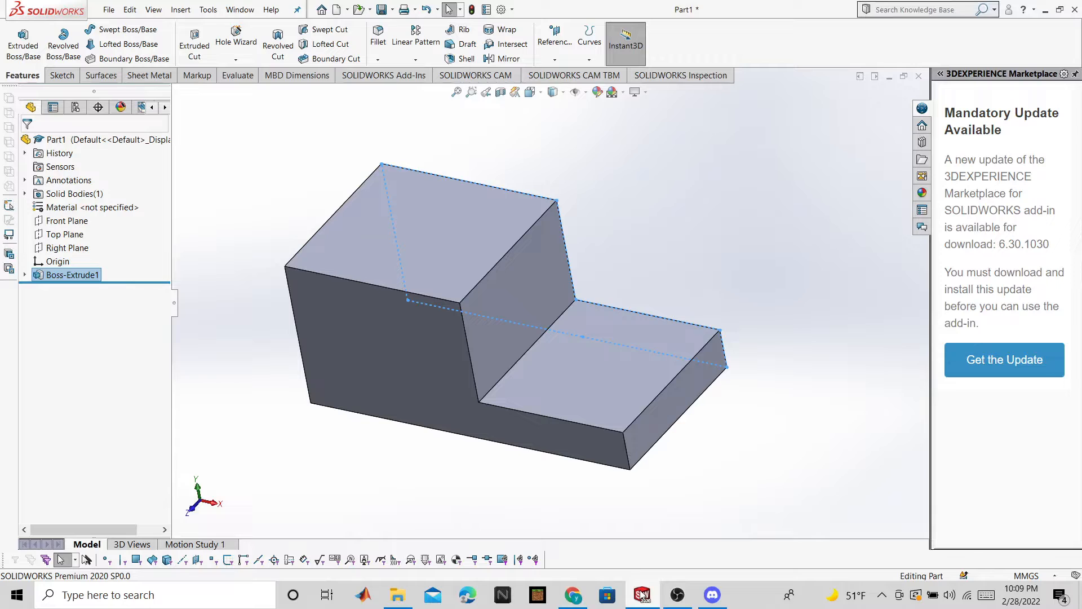
middle_drag(535, 151, 548, 312)
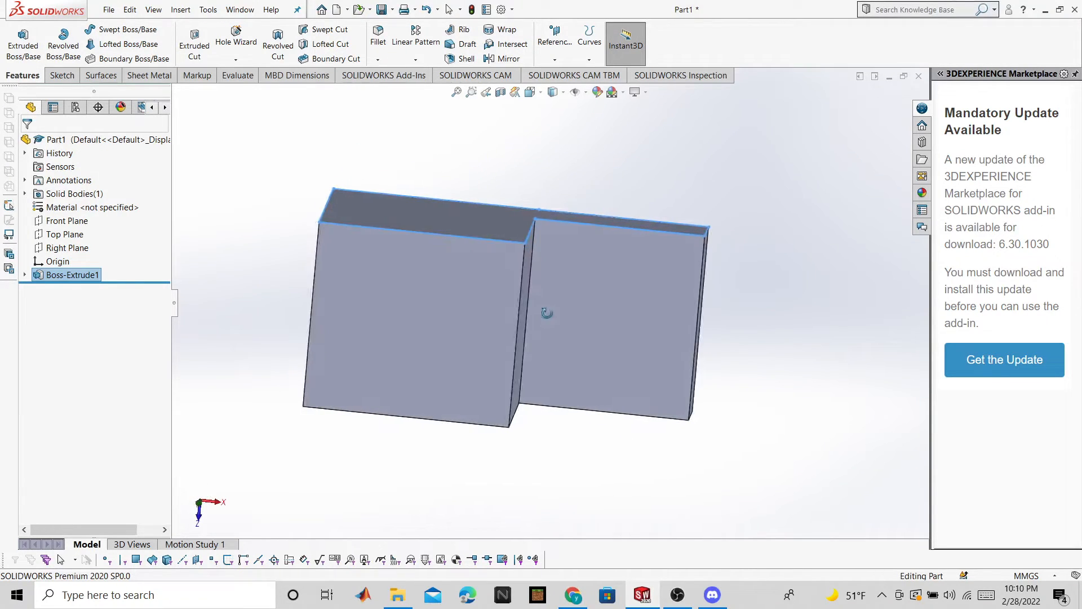
click(541, 95)
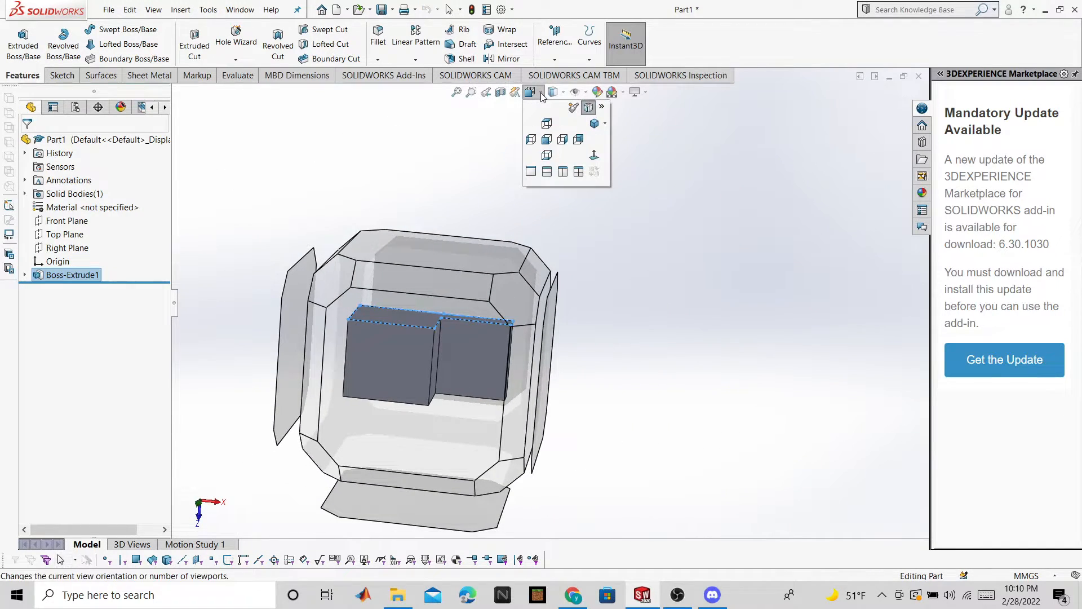
click(547, 126)
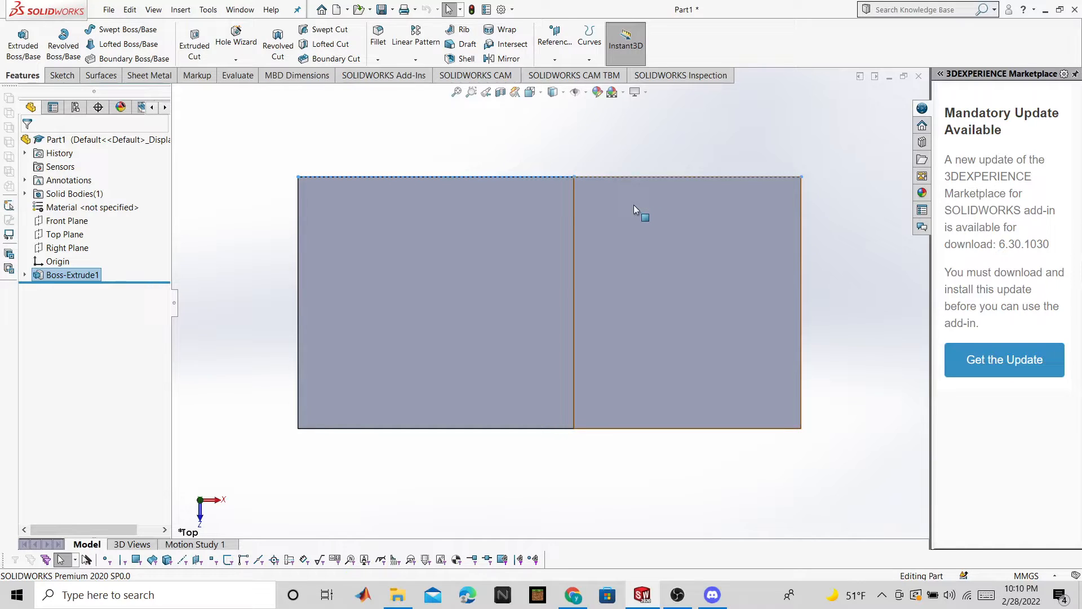
click(699, 293)
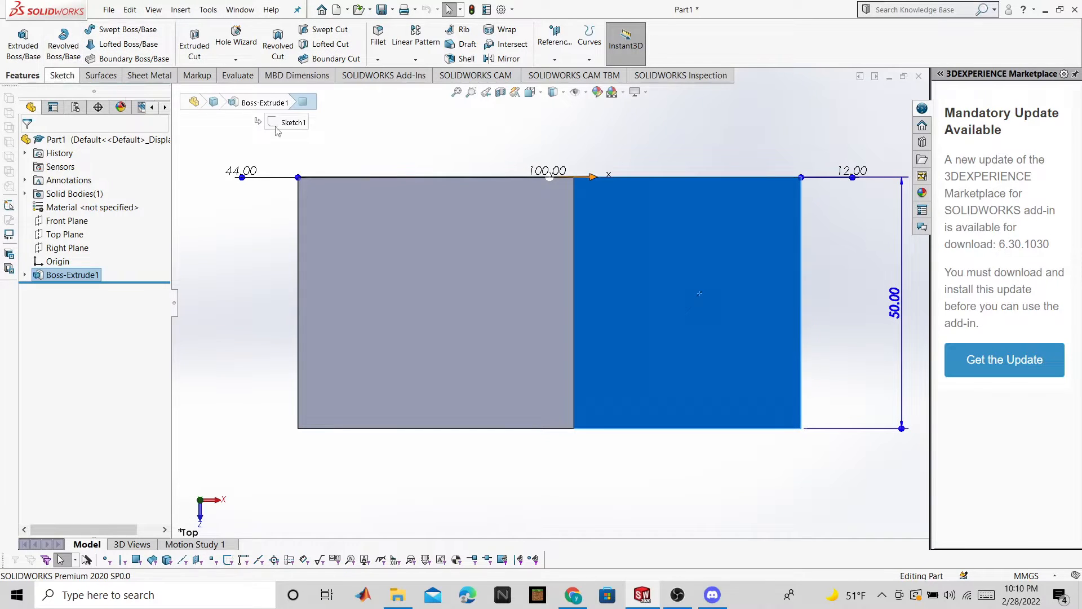
right_click(671, 278)
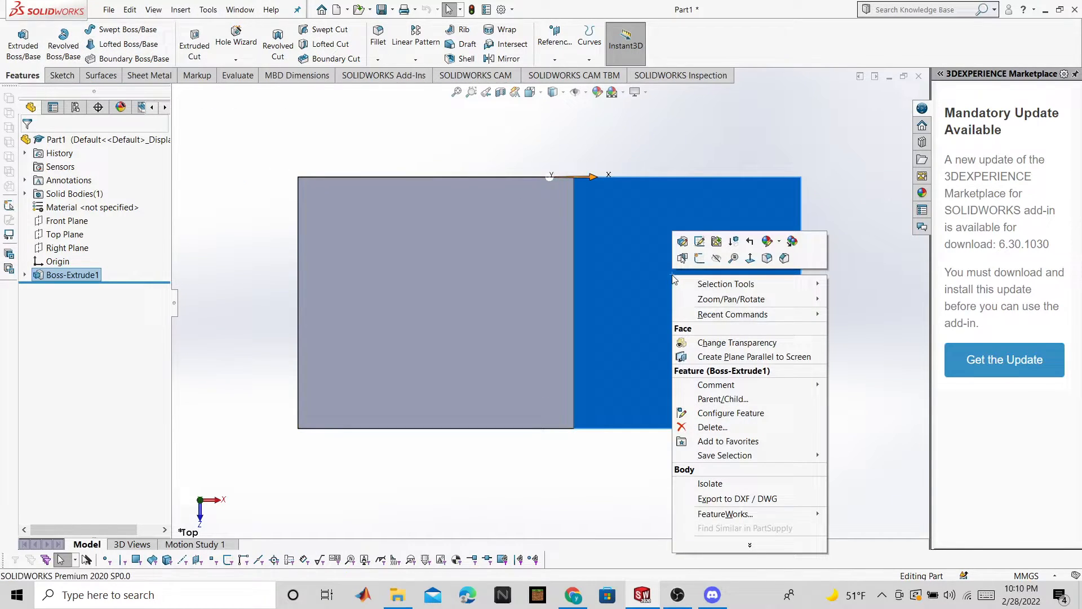
click(698, 259)
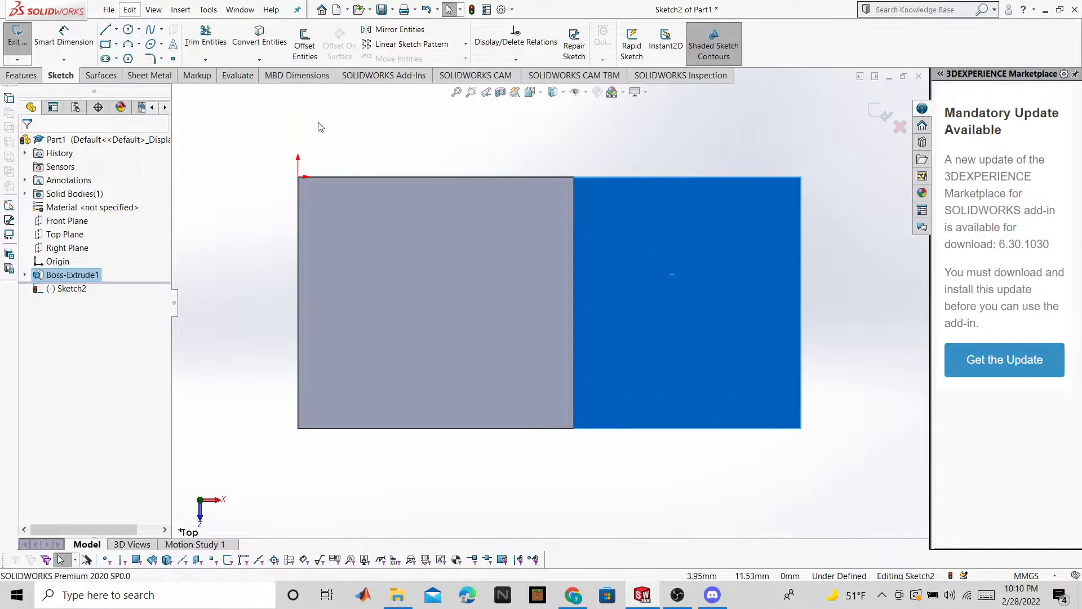
Sketch a circle of about 11.4 mm radius on the low step's face, centred level with the midpoint of the face's right edge.
click(128, 29)
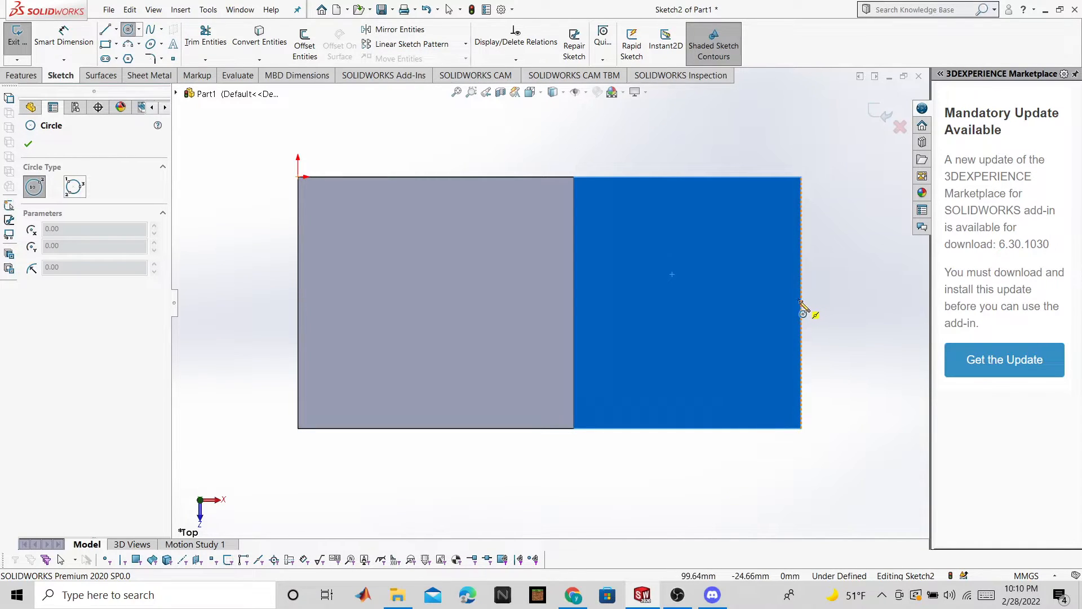
click(116, 30)
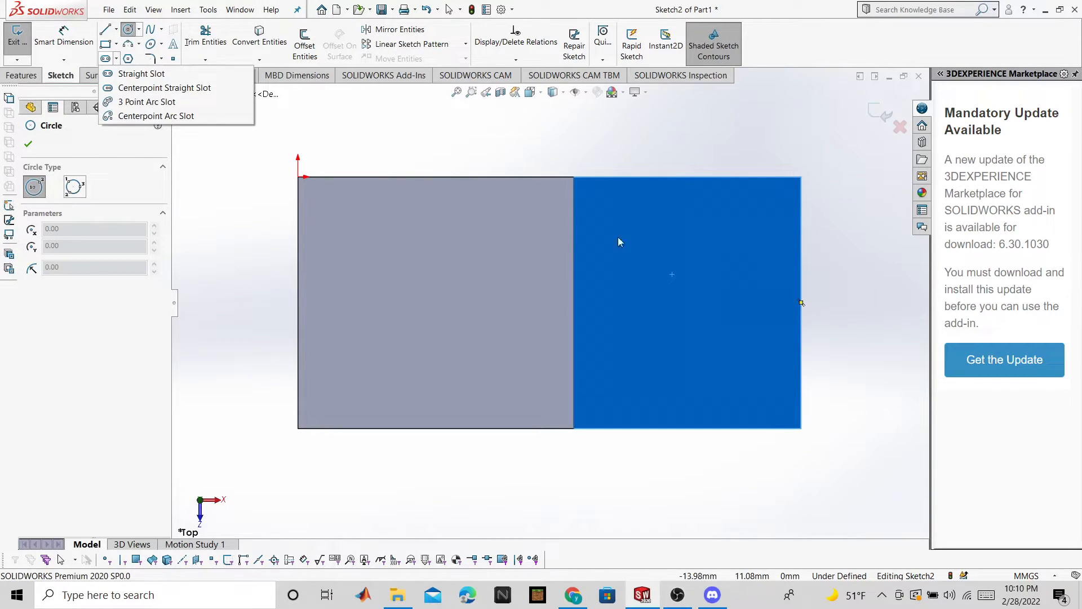
mouse_move(137, 45)
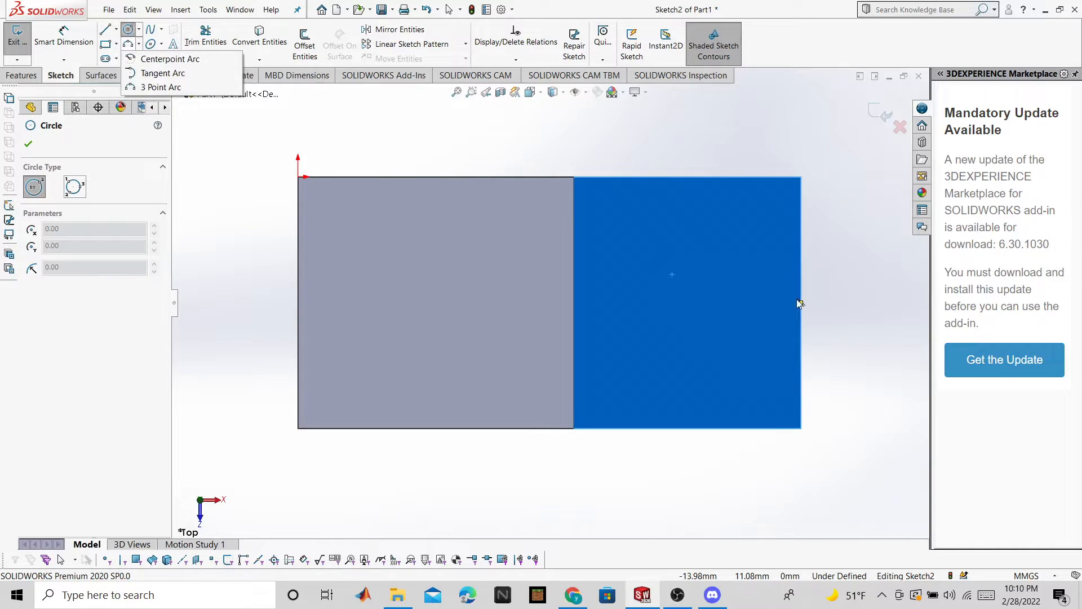
click(132, 31)
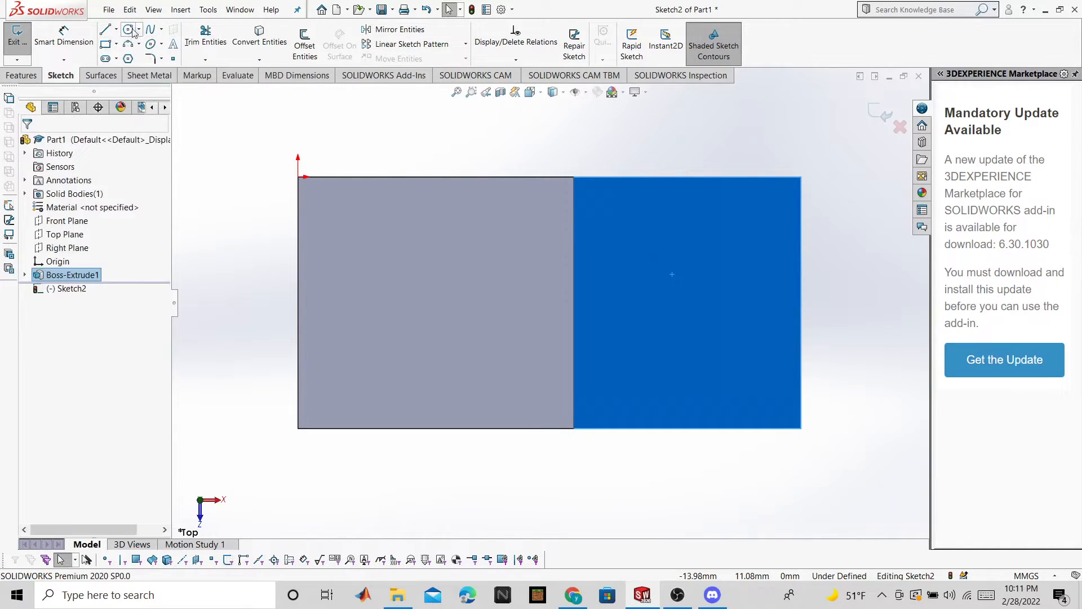
click(129, 30)
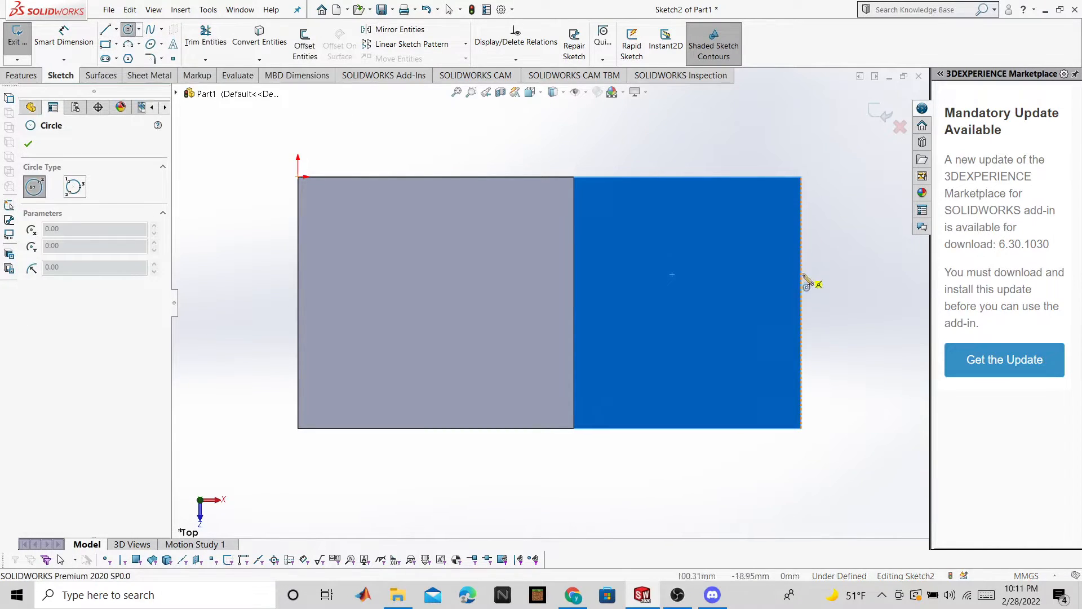
click(690, 303)
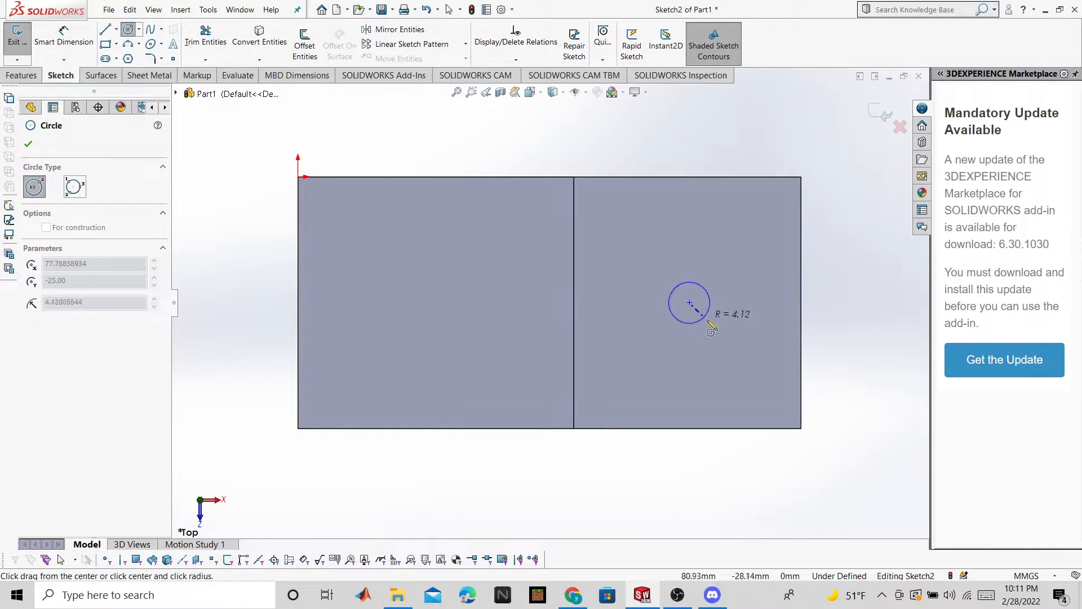
click(730, 343)
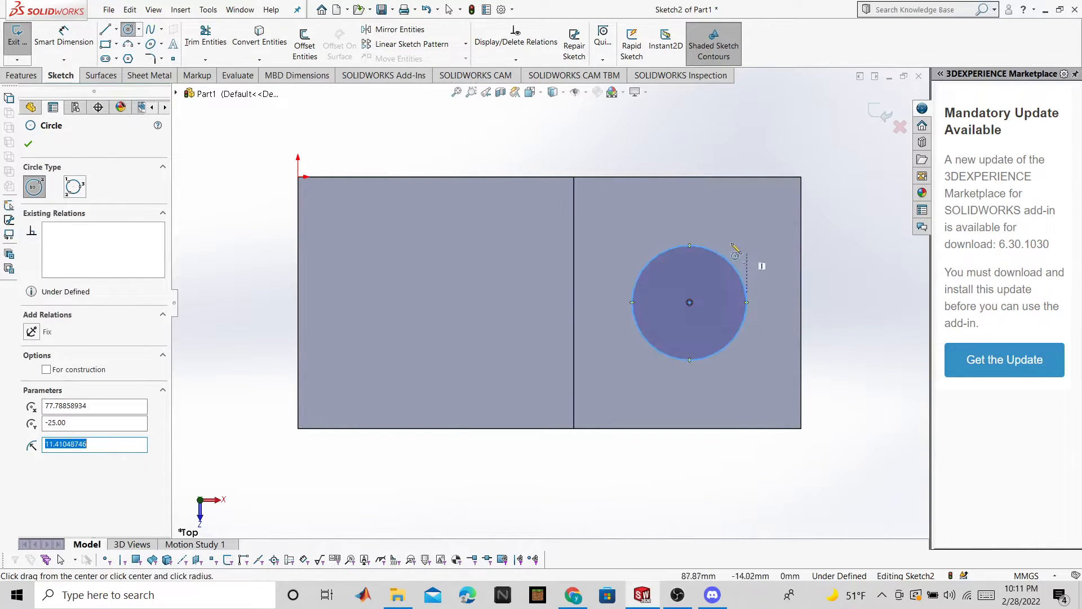
Check the hole location in Chrome's drawing (c) and dimension the SOLIDWORKS circle's centre 20 mm from the low step's right edge.
click(86, 53)
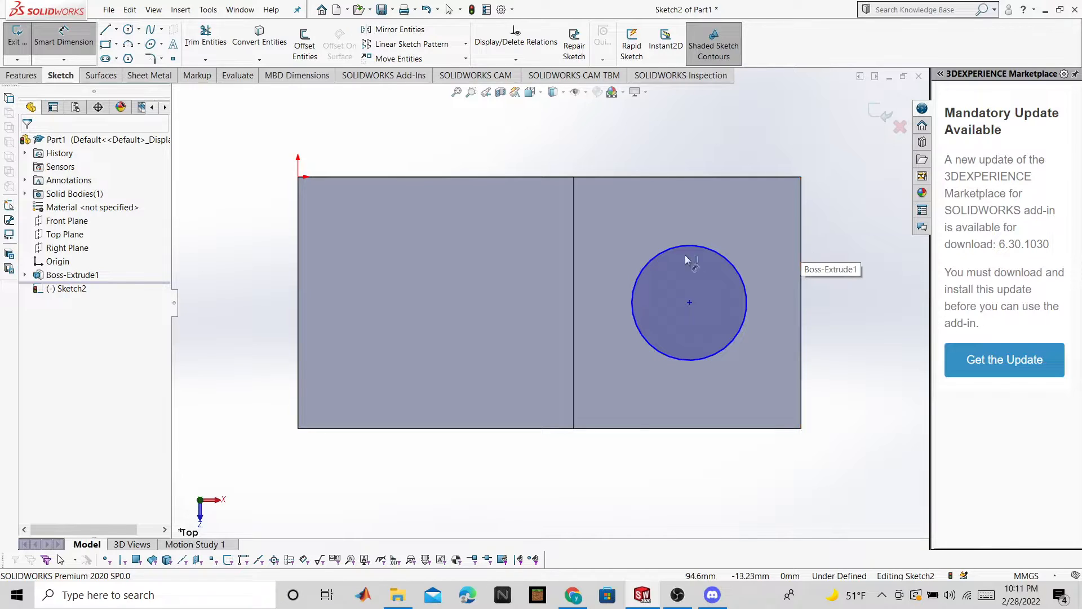
mouse_move(571, 598)
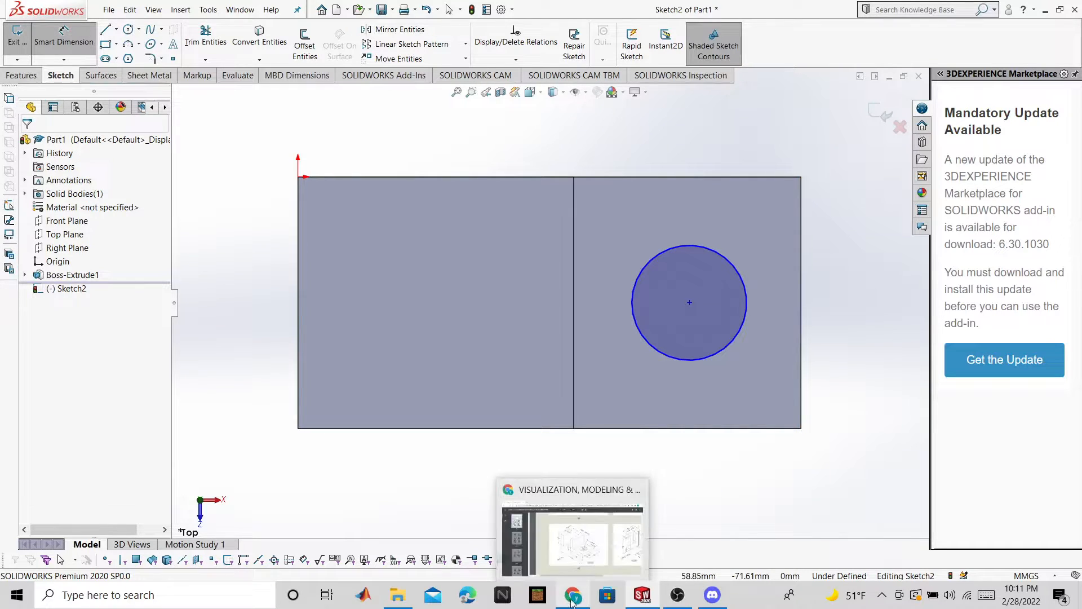
click(577, 558)
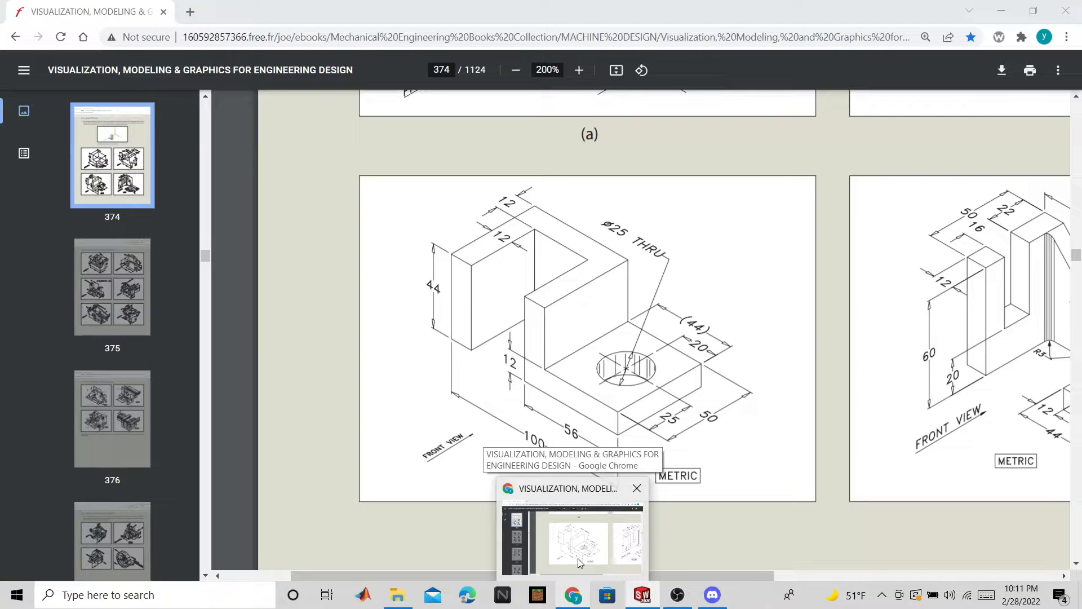
click(642, 595)
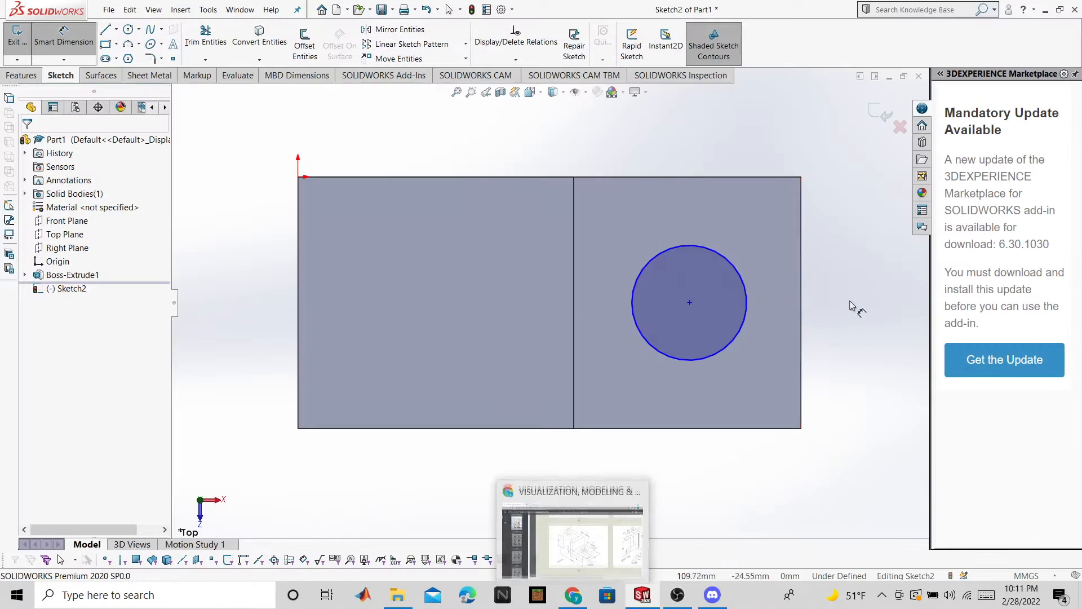
click(690, 304)
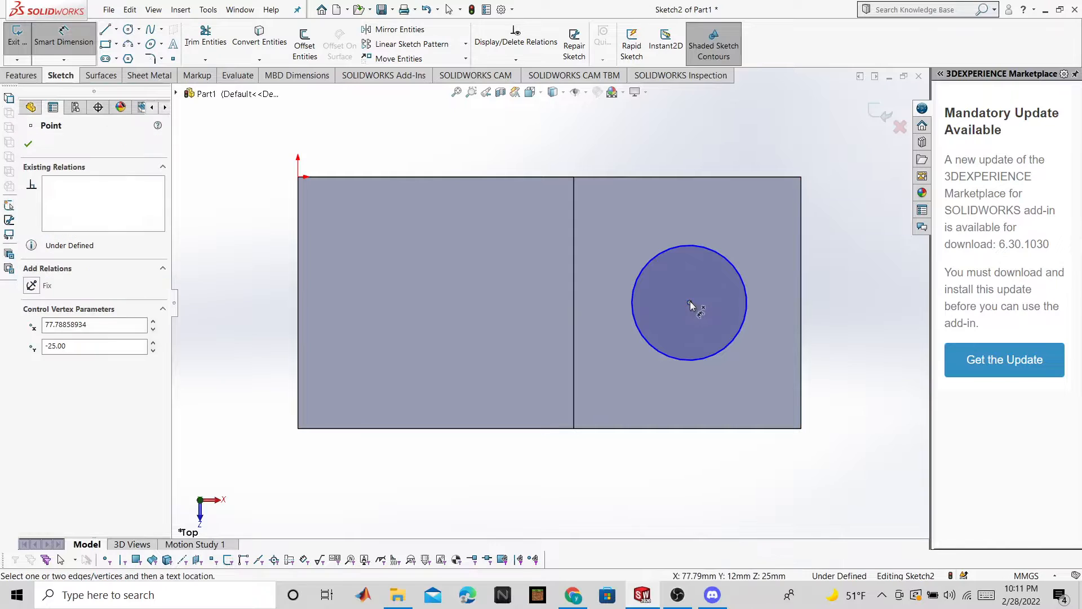
click(800, 305)
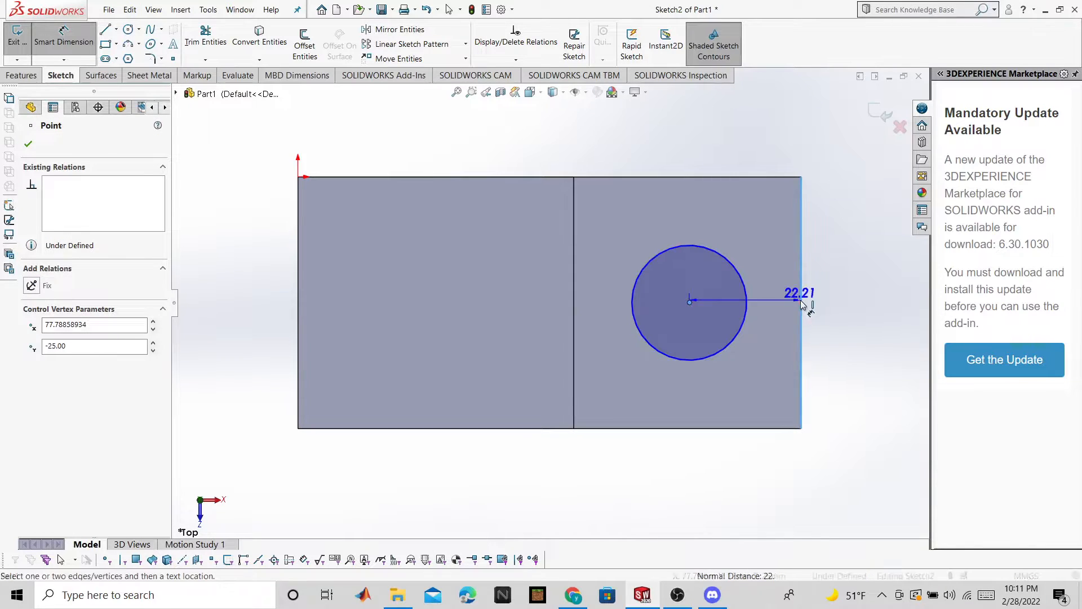
click(746, 141)
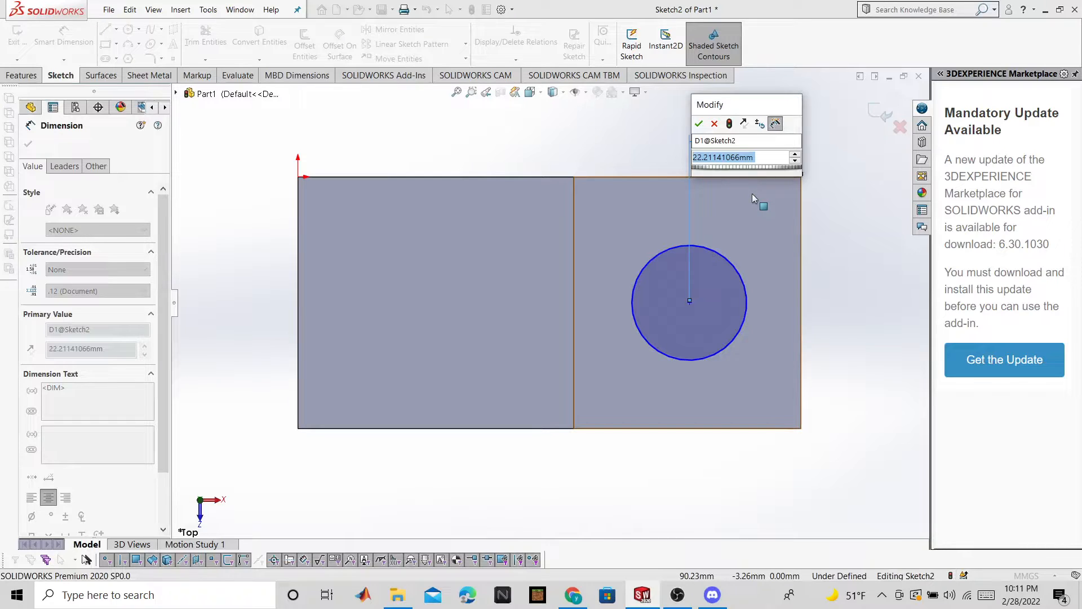
text(20)
key(Return)
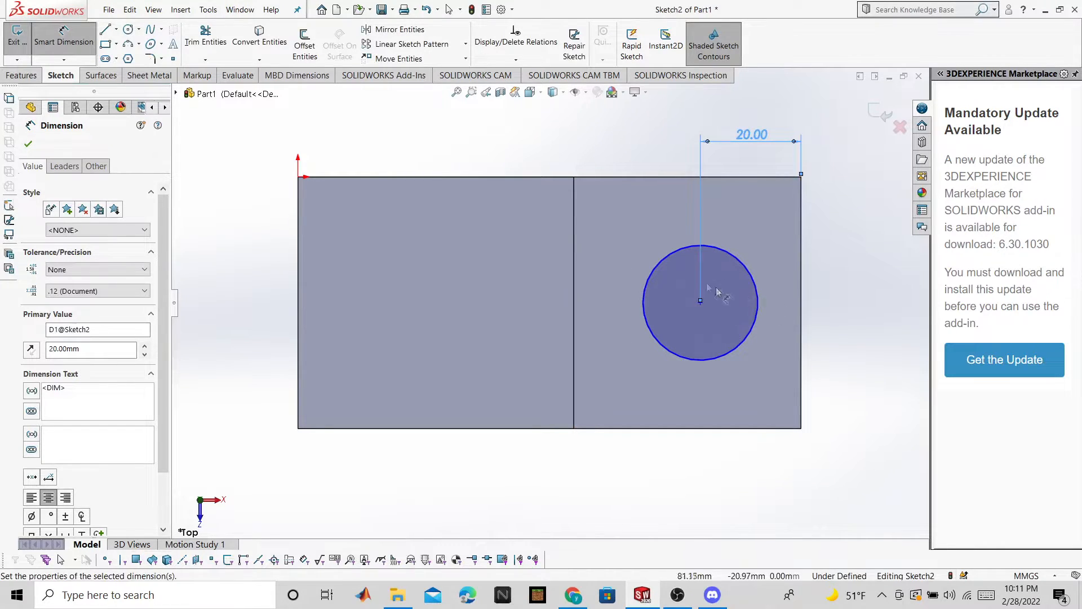
click(802, 280)
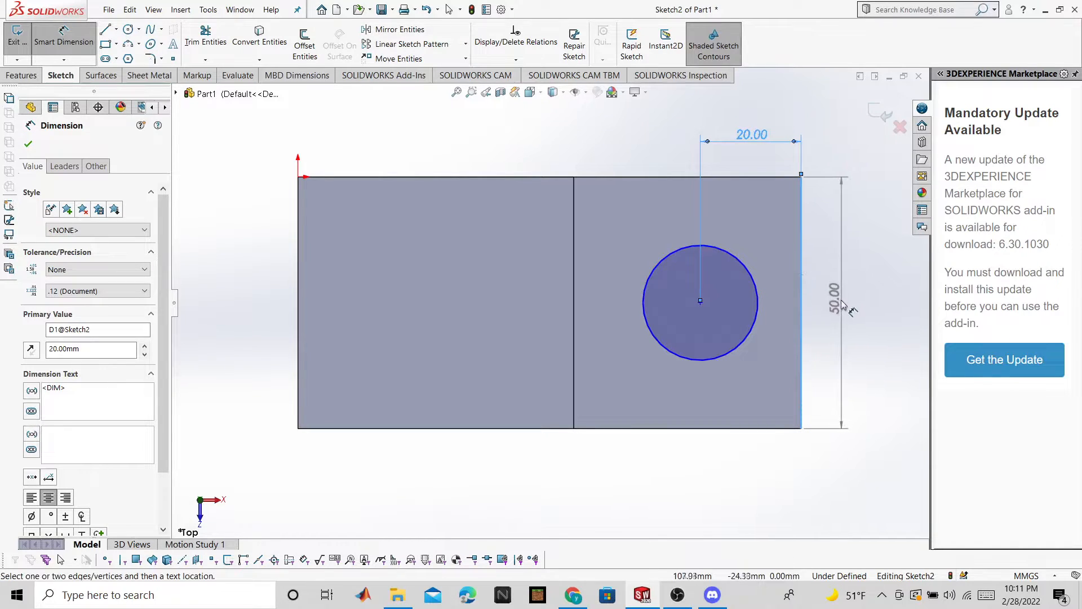
click(856, 318)
key(Escape)
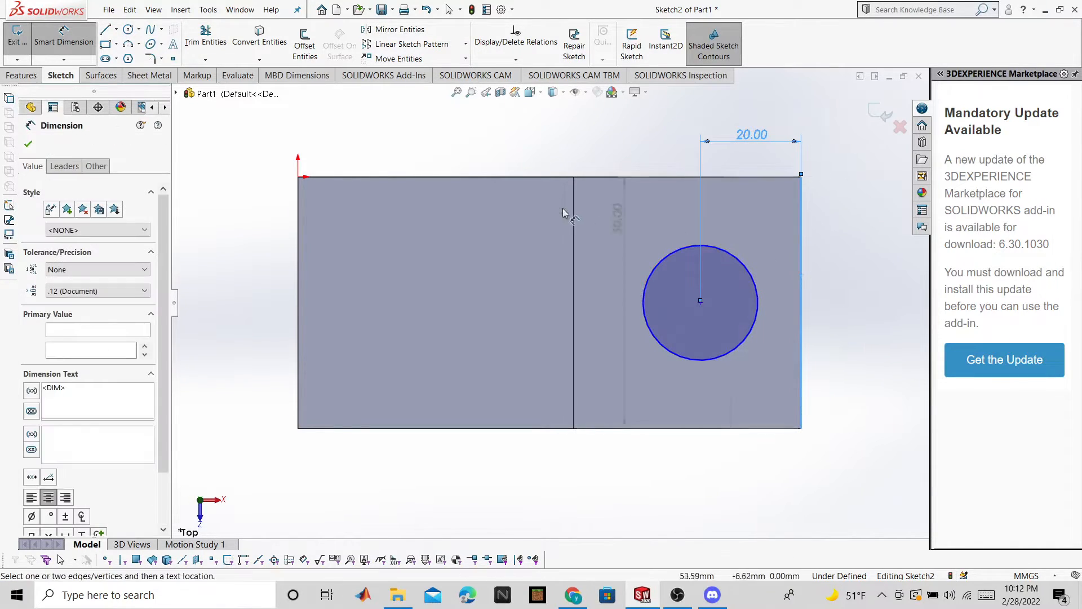
click(27, 143)
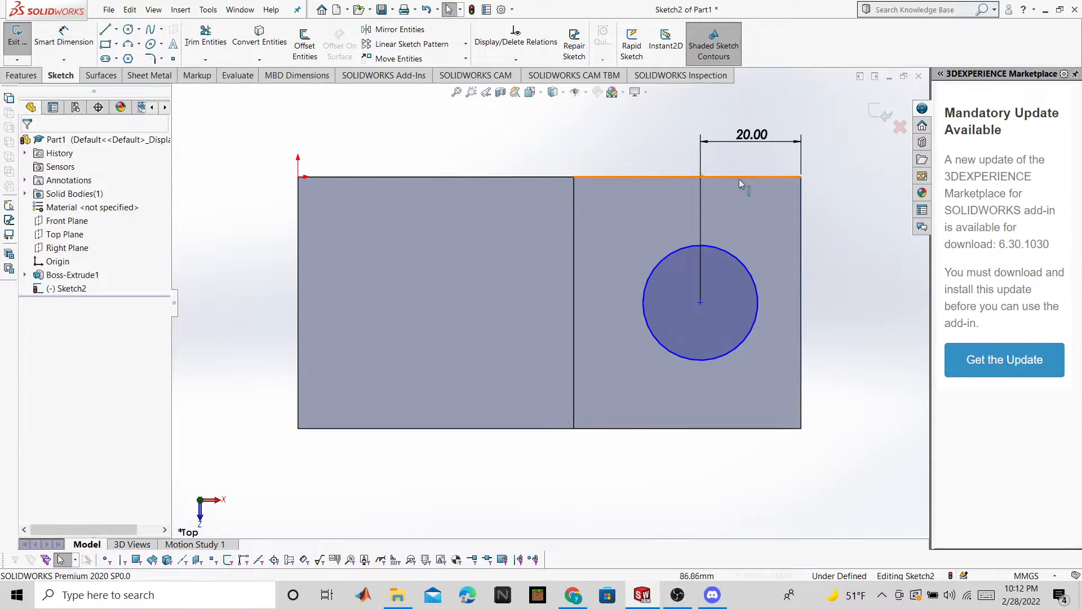
Dimension the circle's centre 25 mm from the low step's rear edge.
click(64, 38)
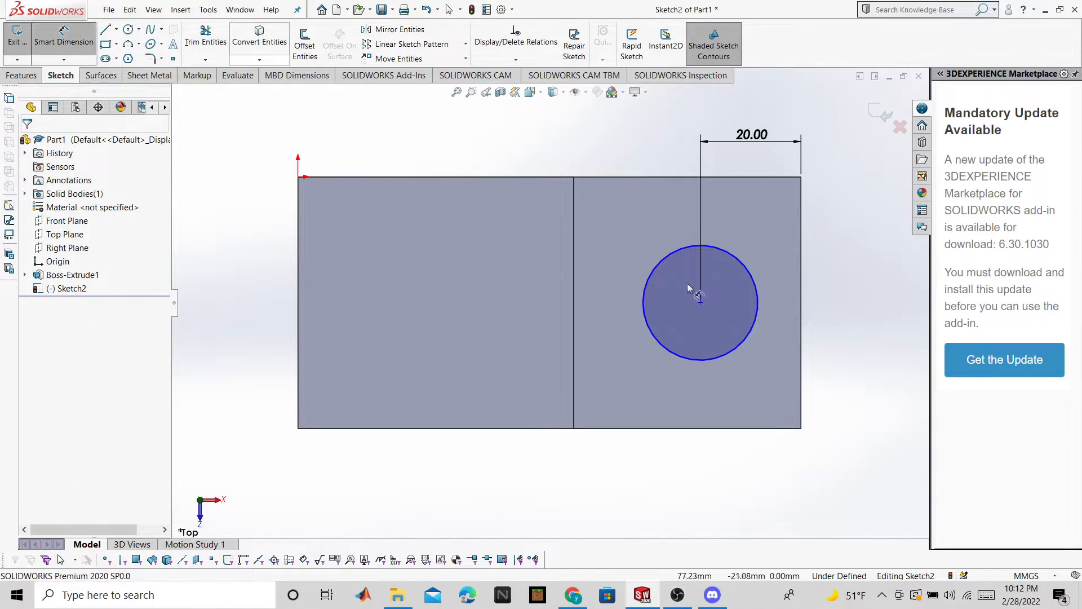
click(700, 302)
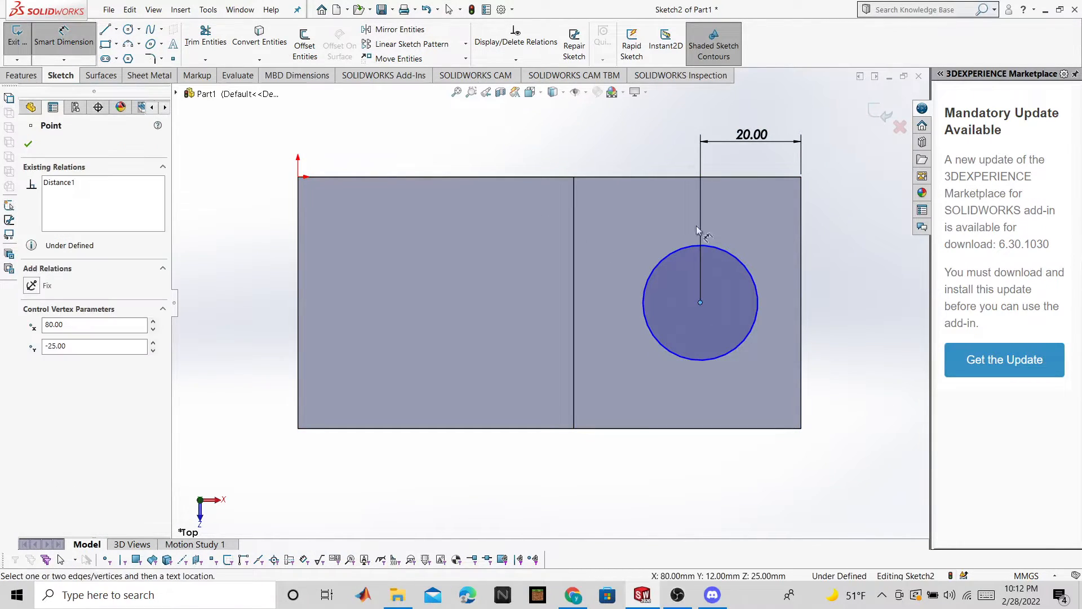
click(693, 176)
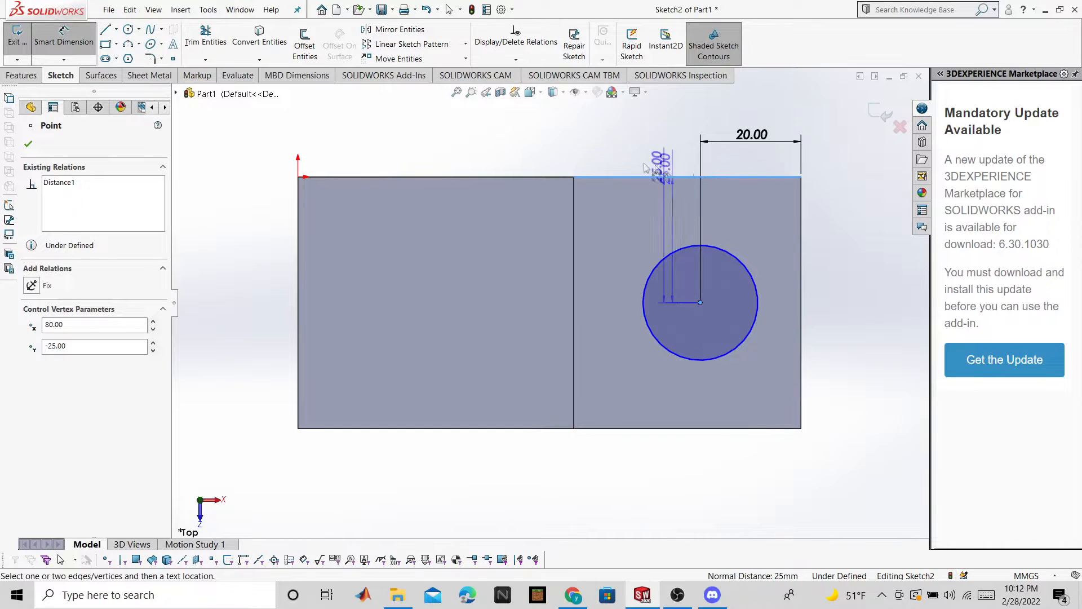
click(625, 219)
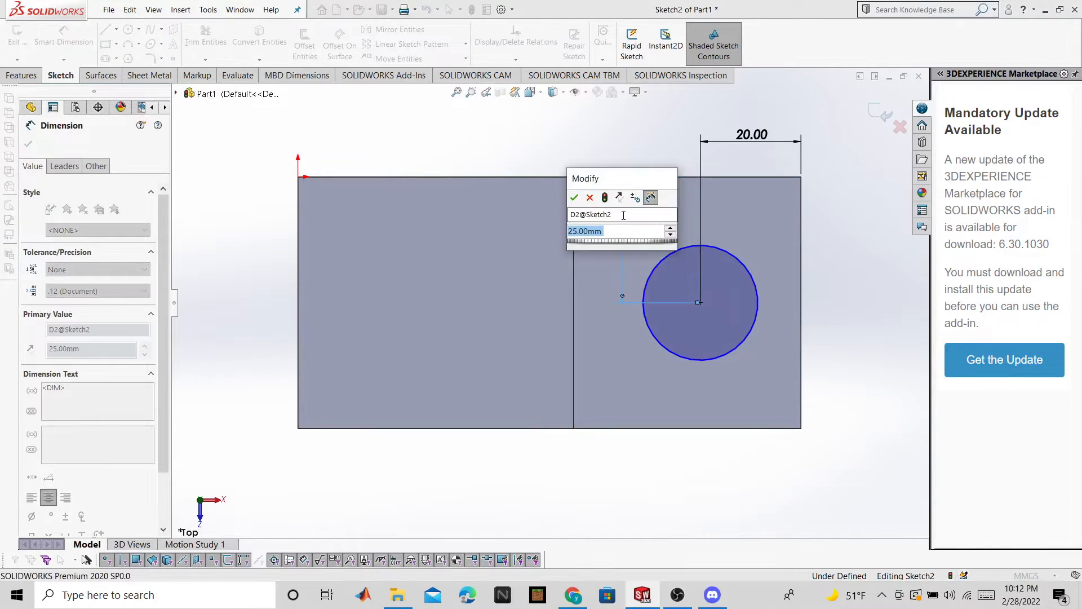
click(574, 197)
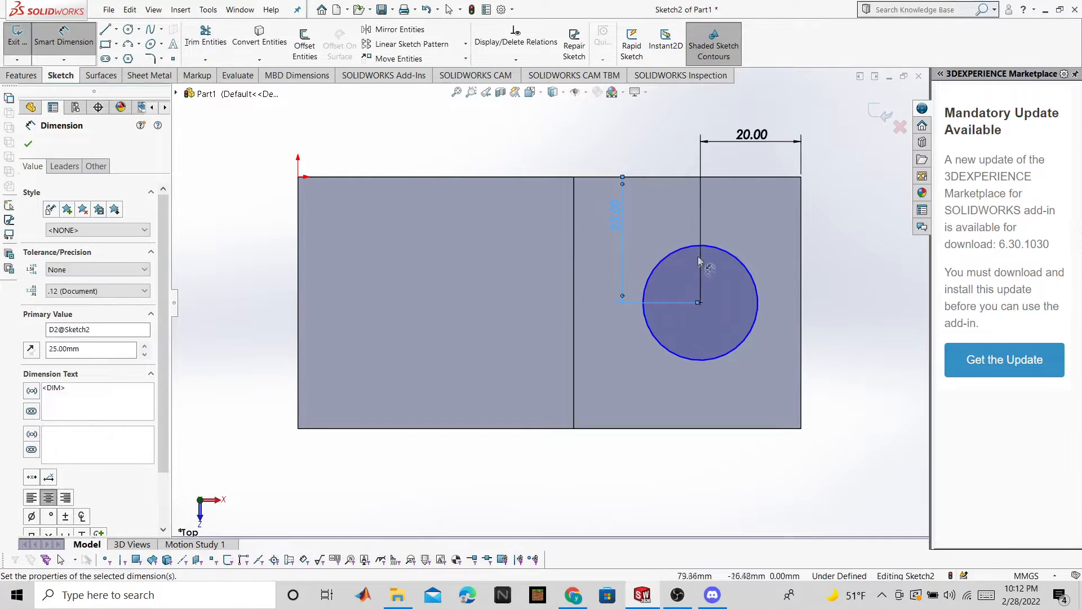
click(27, 145)
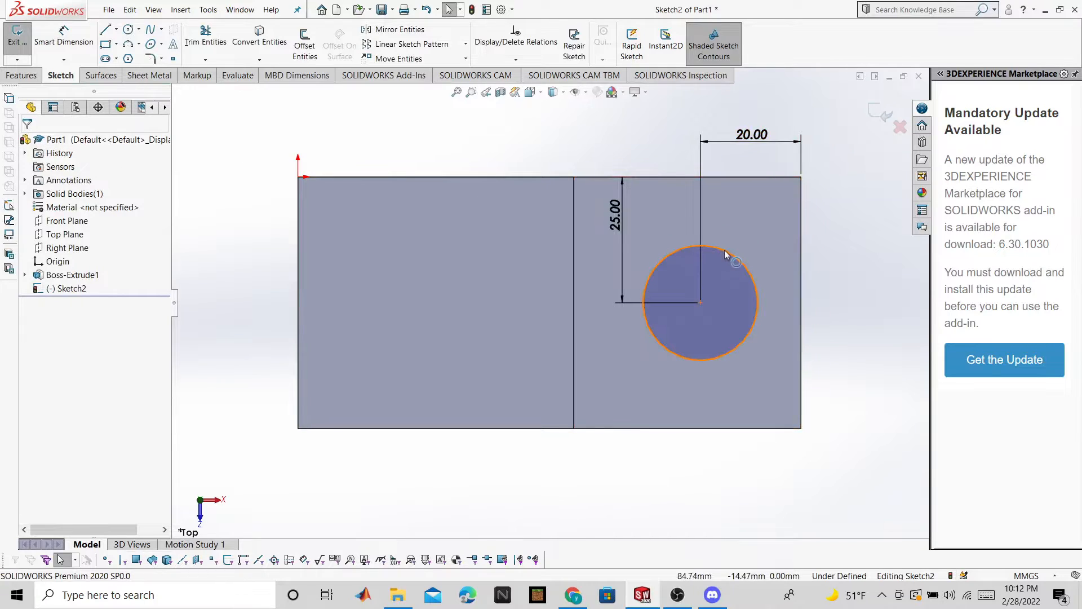
Dimension the circle on the low step with a diameter of 25 mm.
click(66, 49)
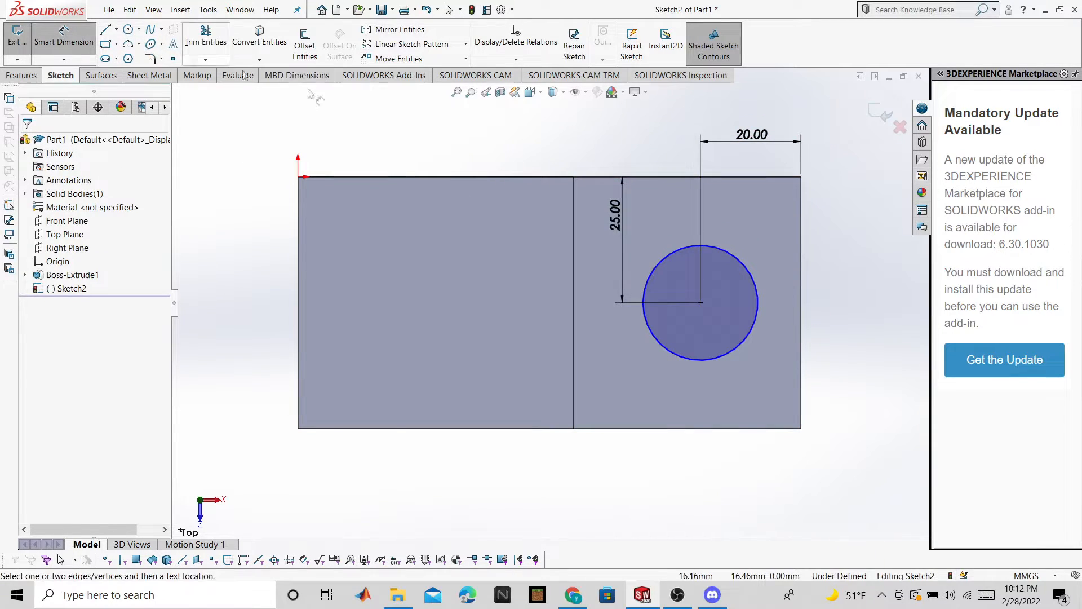
click(733, 254)
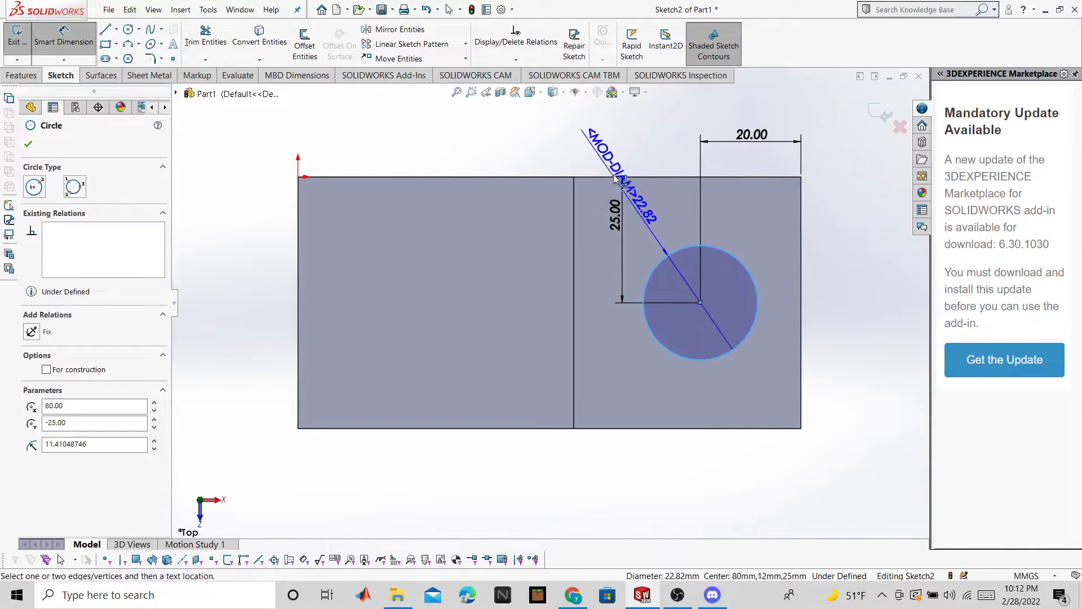
click(660, 127)
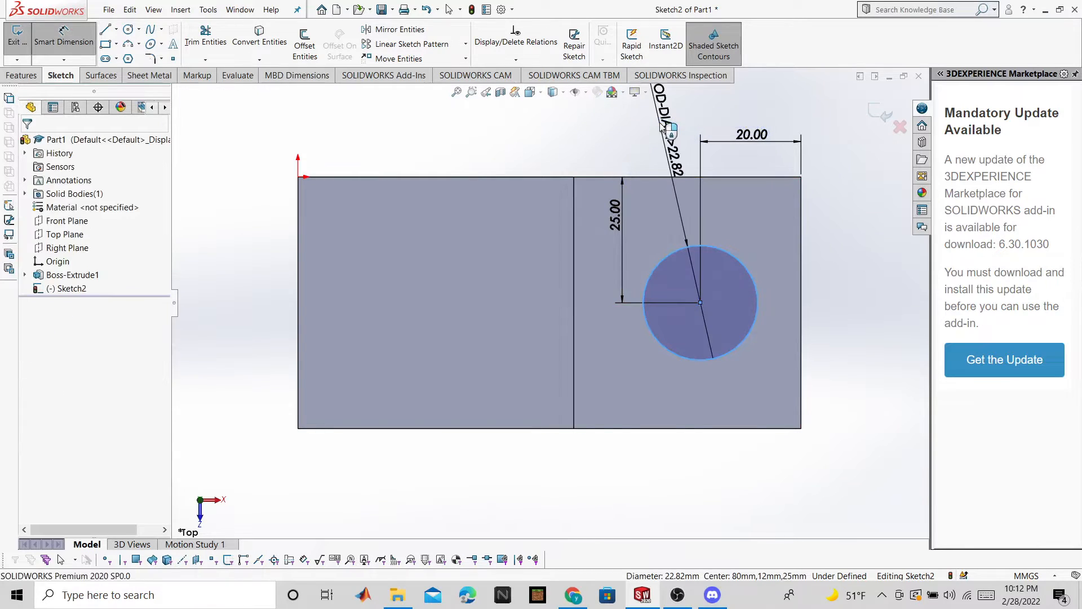
click(661, 124)
text(25)
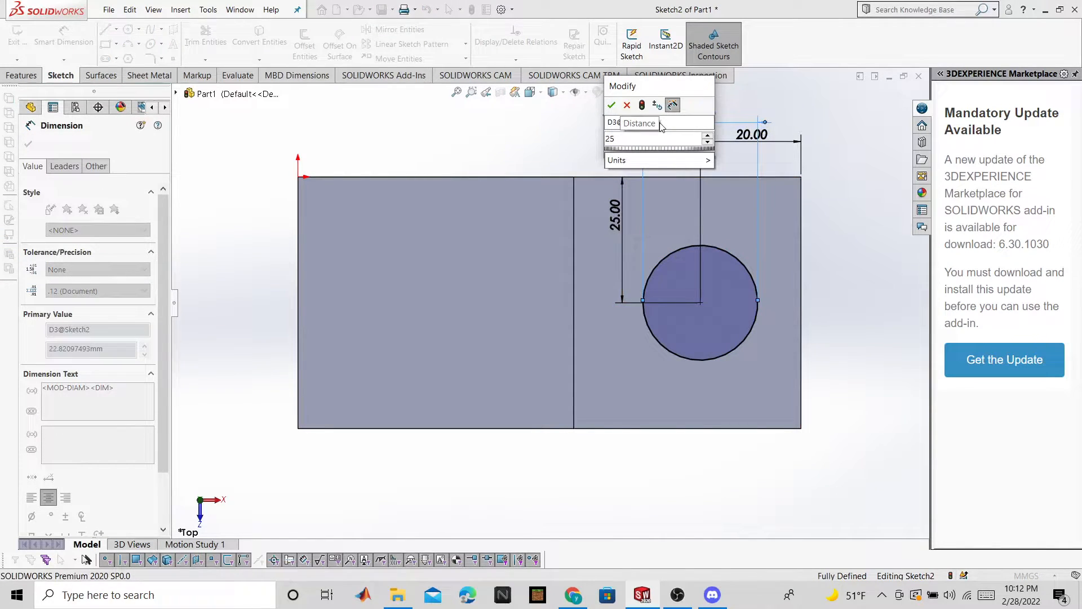
key(Return)
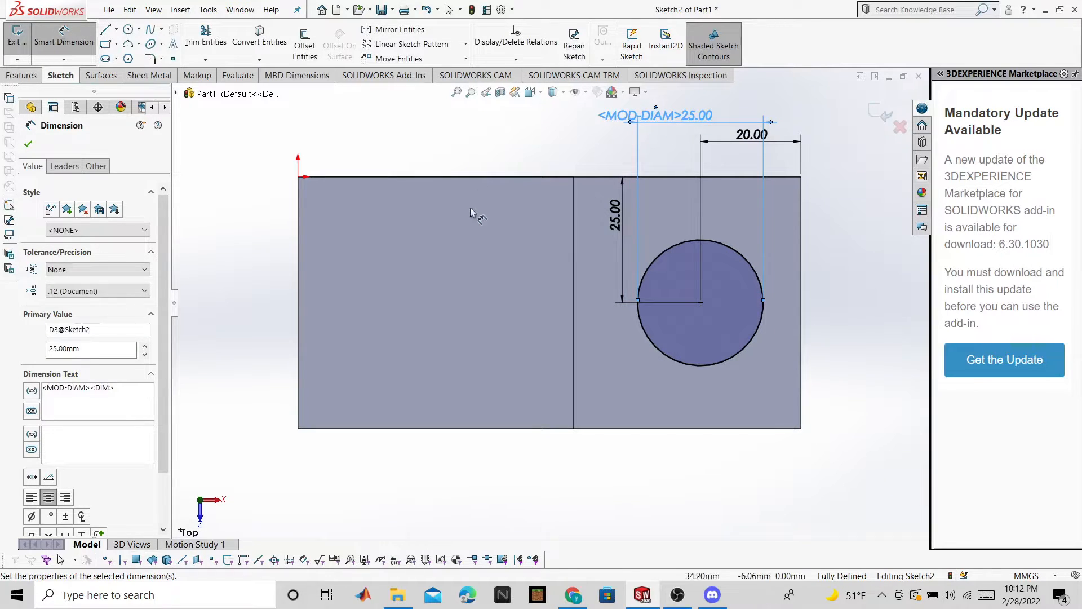
click(29, 144)
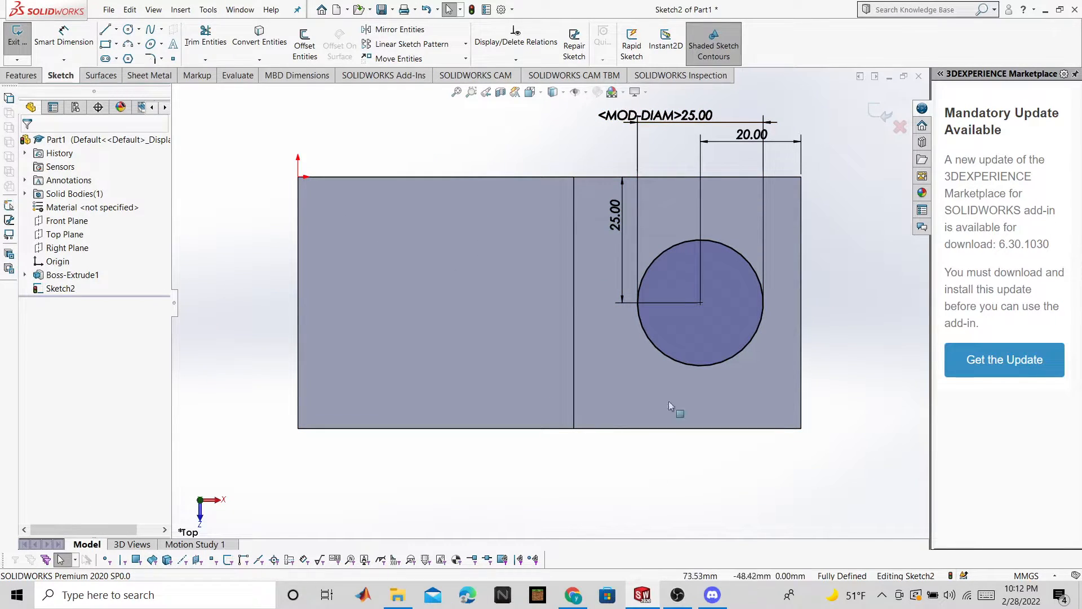
Check drawing (c) in Chrome, return to SOLIDWORKS and cut the circle through the low step with a 36 mm blind Extruded Cut.
click(573, 595)
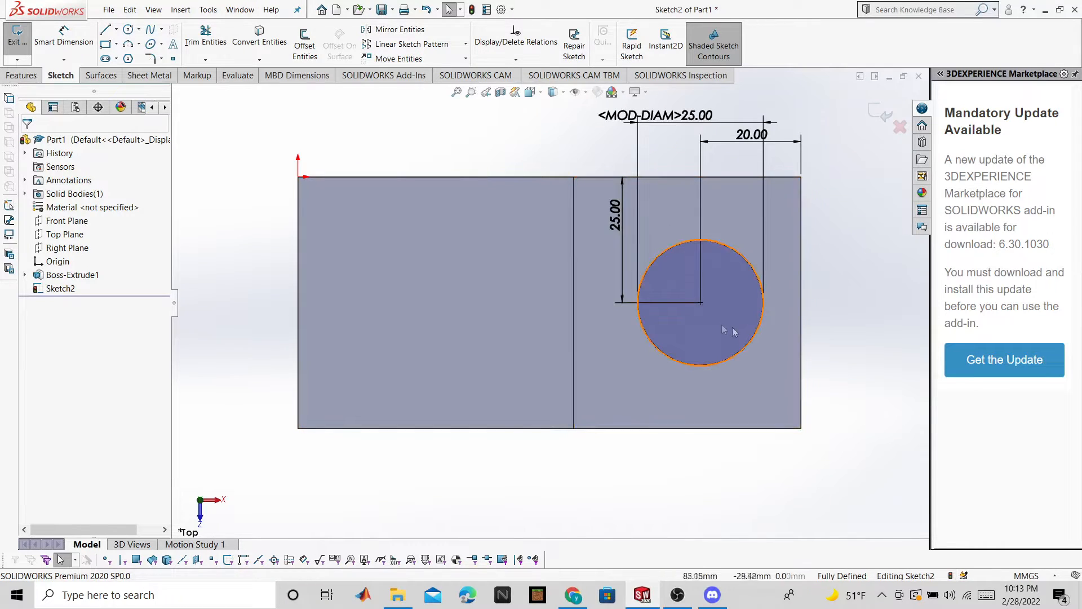
click(23, 76)
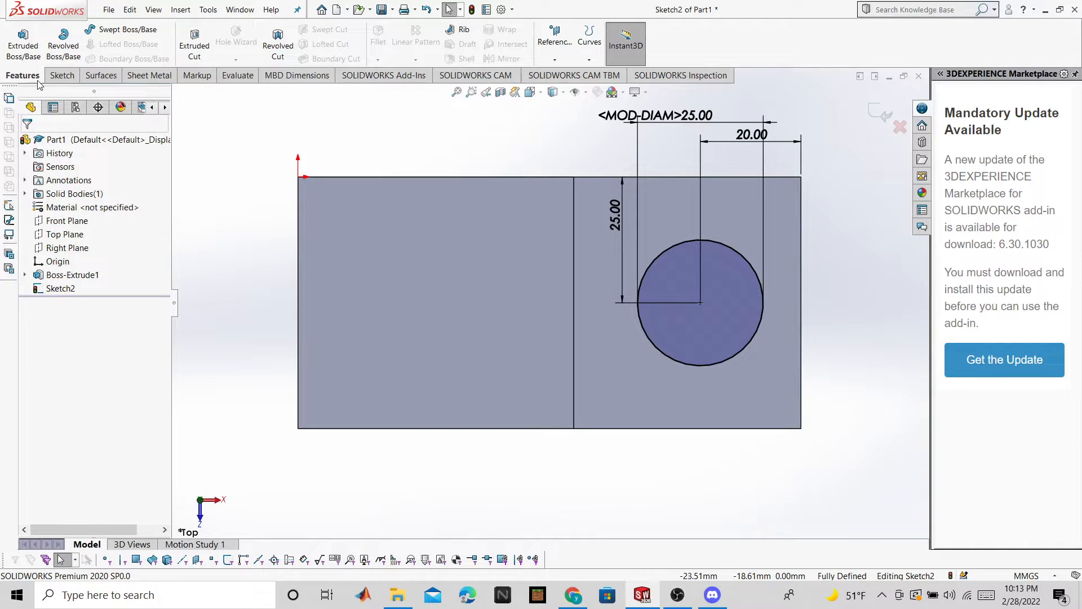
click(195, 41)
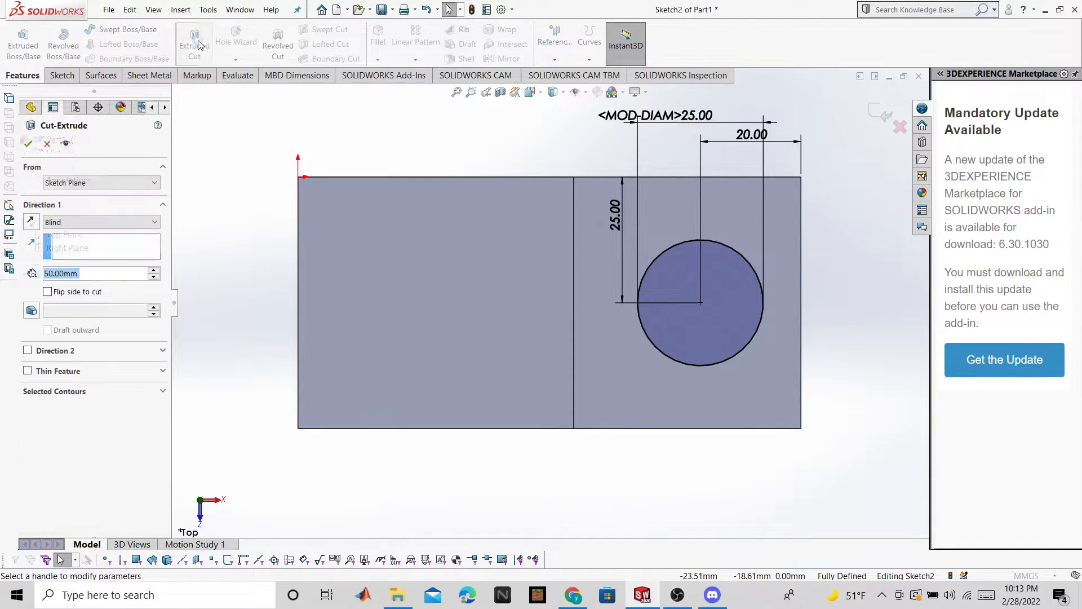
click(716, 298)
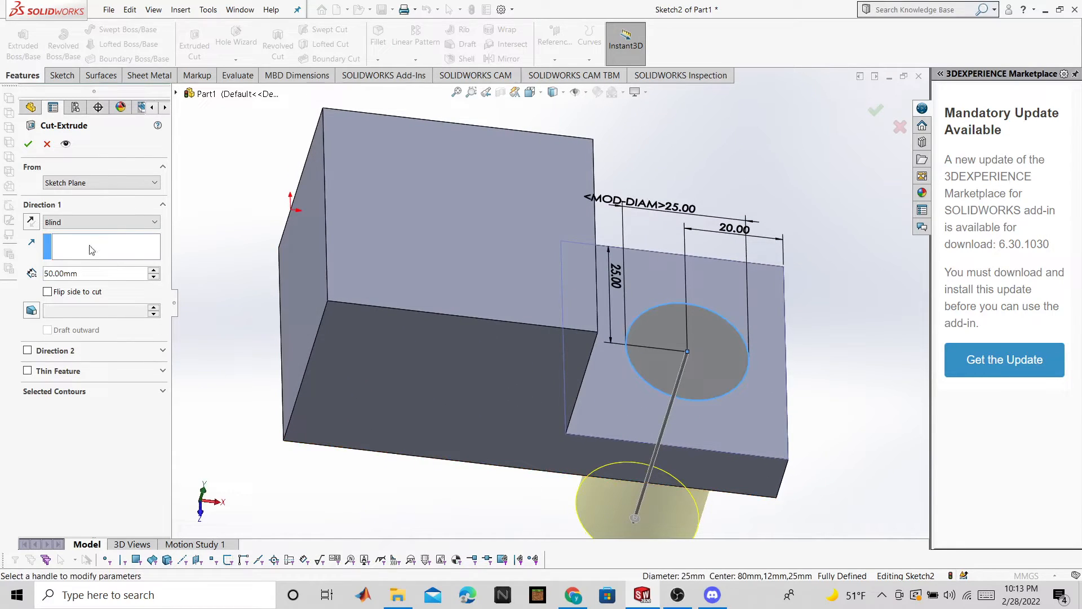
scroll(665, 510, down, 2)
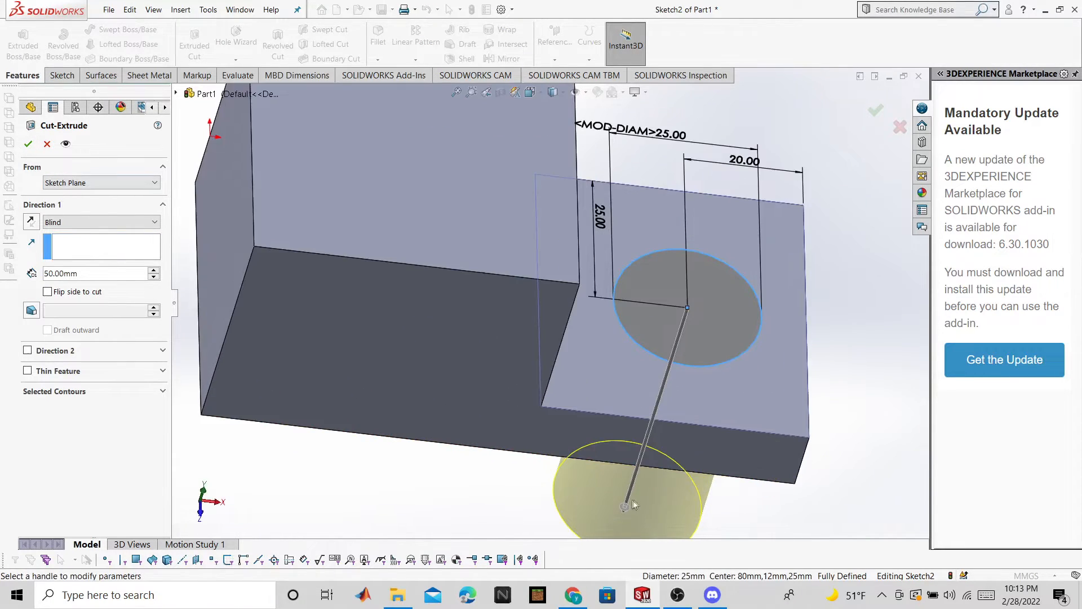
click(630, 514)
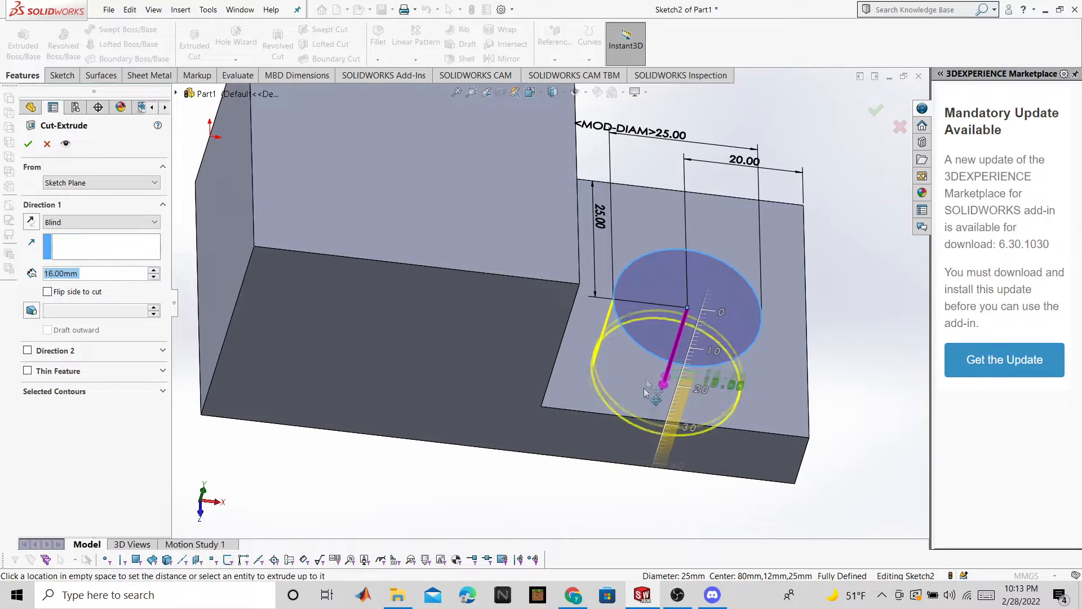
click(643, 454)
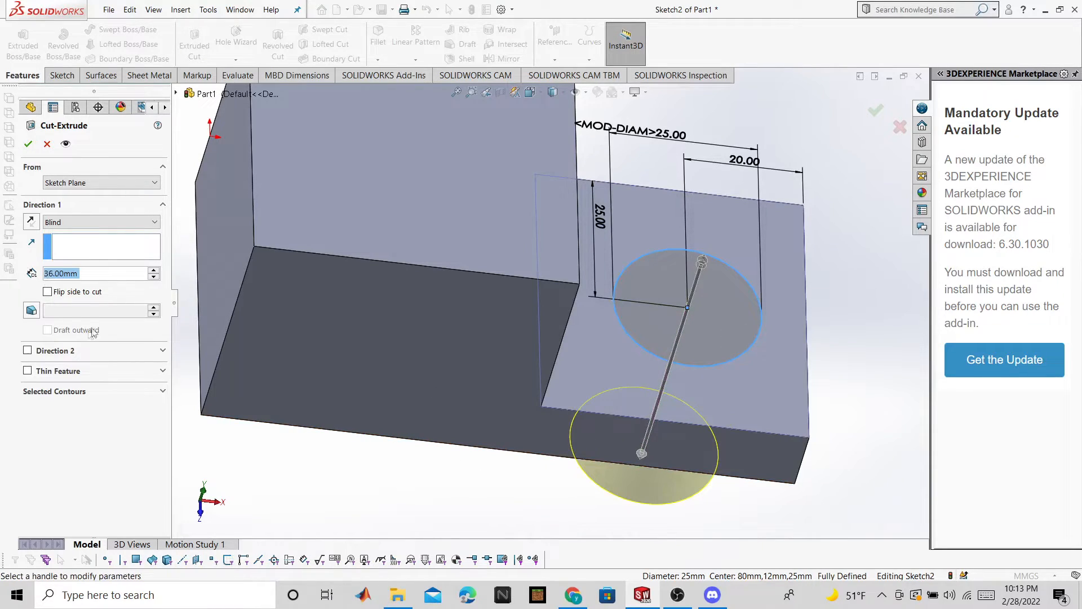
middle_drag(497, 397, 598, 520)
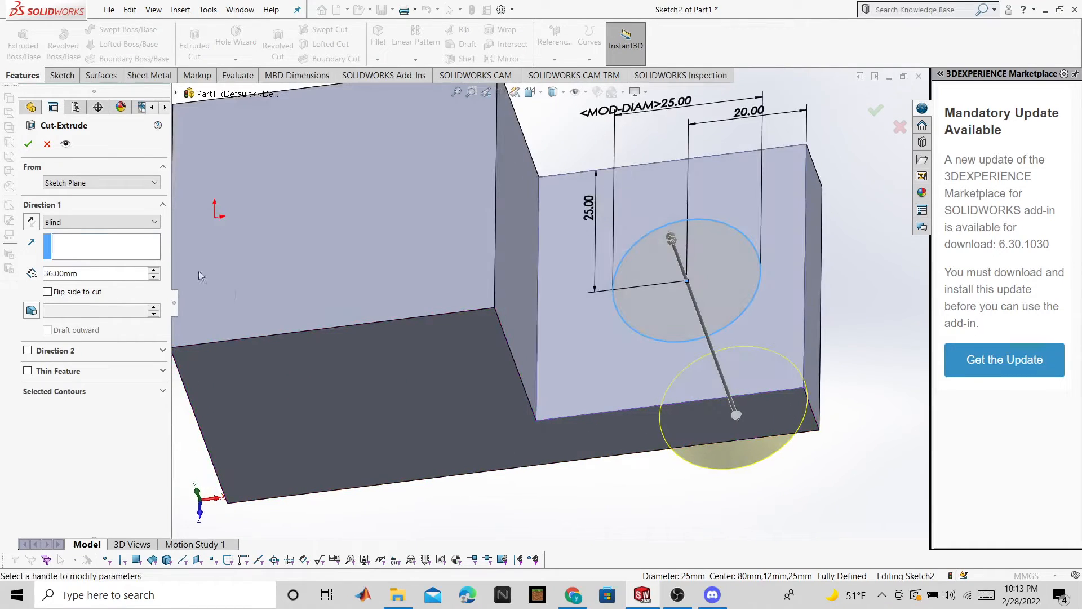
click(25, 144)
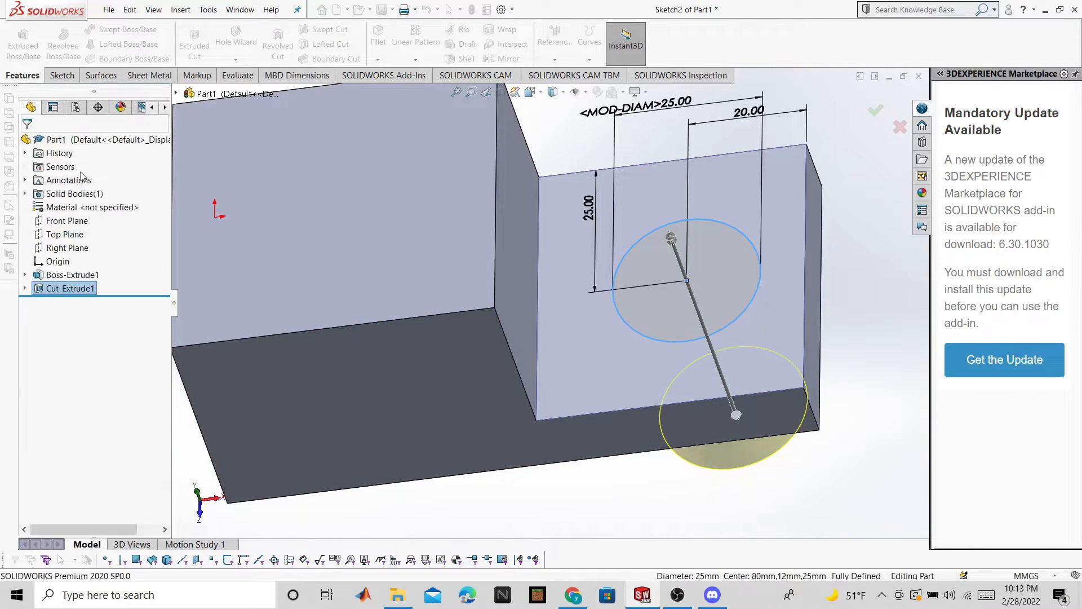
Inspect the hole, check drawing (c) in Chrome, and start a SOLIDWORKS sketch on the tall block's upper face in Top view.
scroll(604, 245, down, 2)
scroll(593, 237, up, 6)
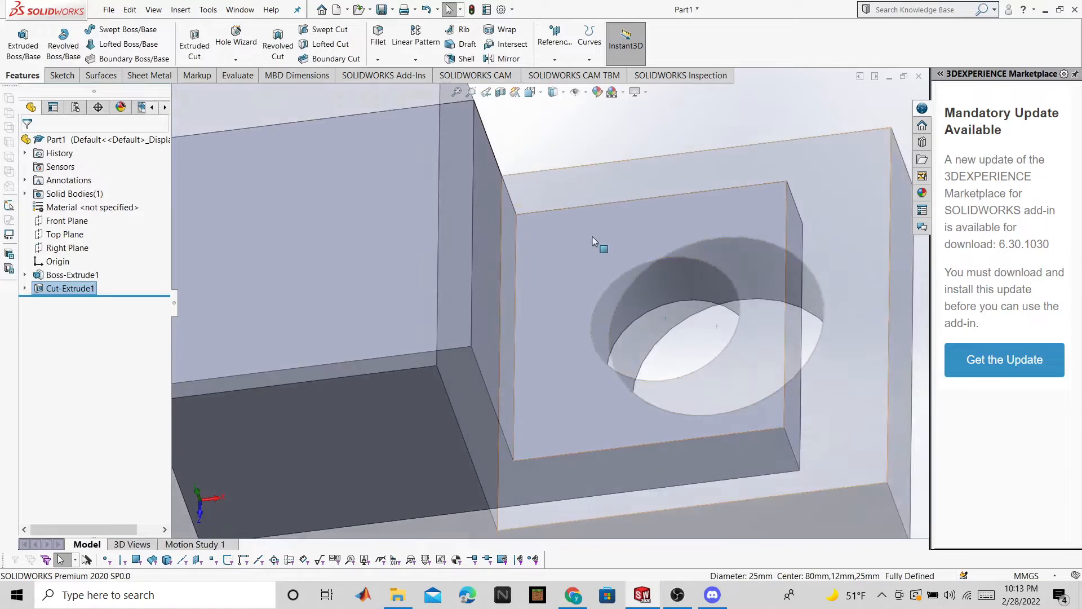
middle_drag(582, 236, 617, 307)
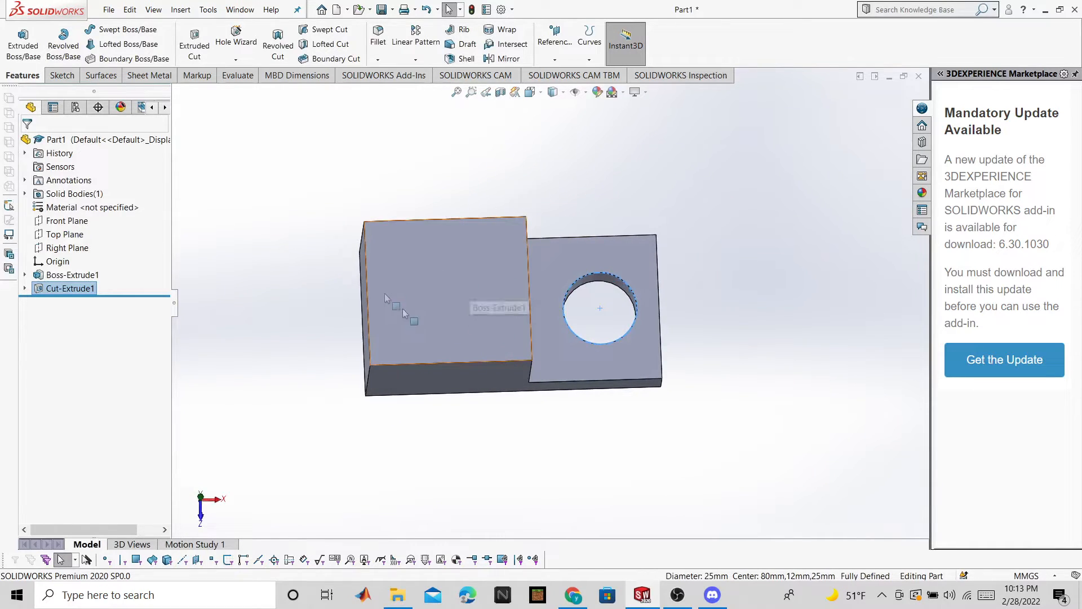
click(574, 599)
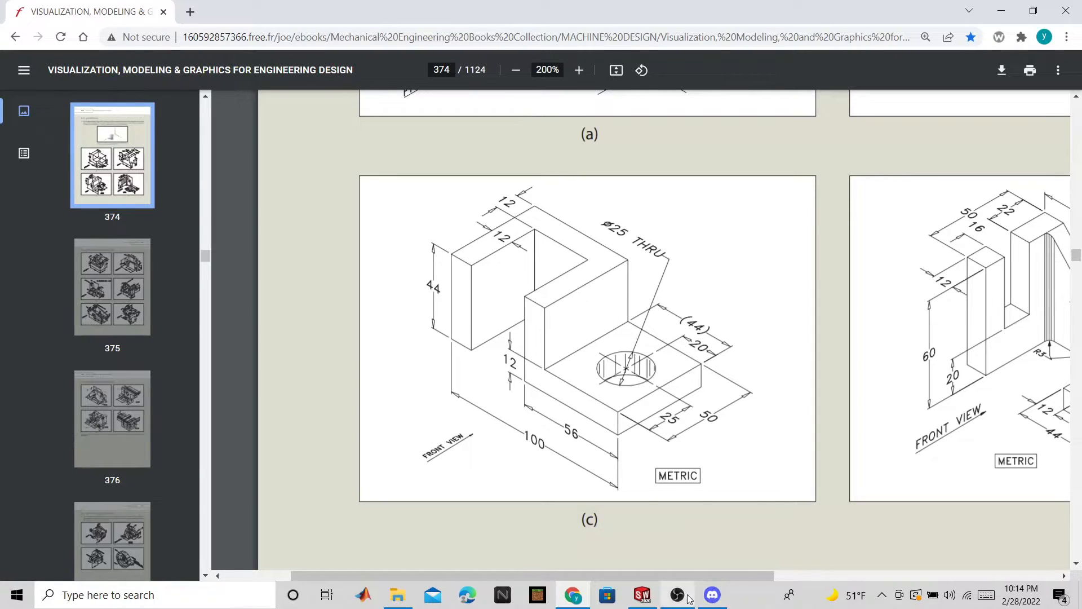
mouse_move(688, 599)
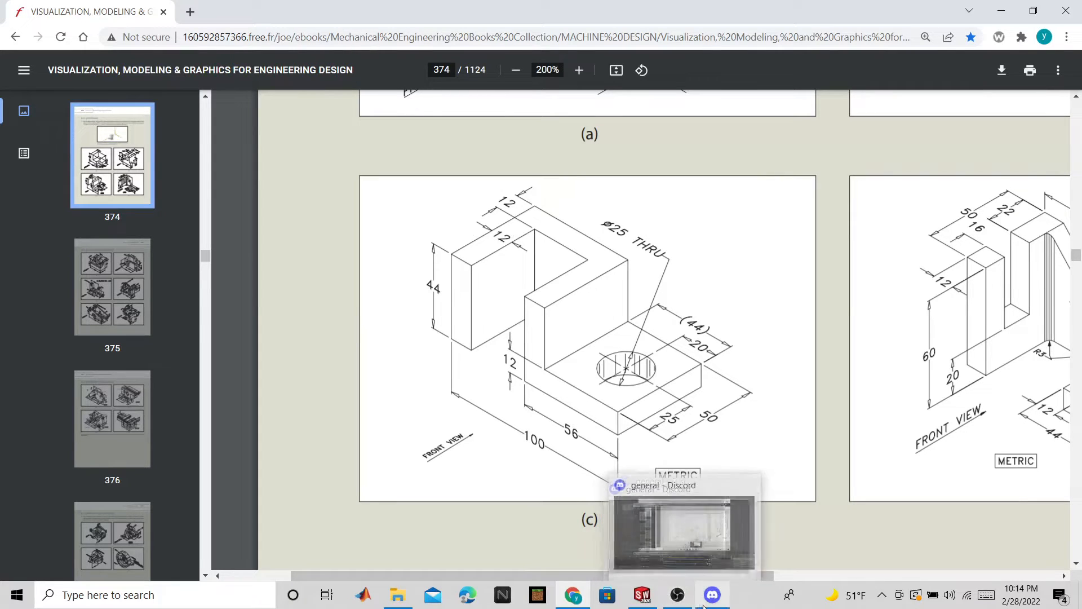
click(651, 604)
click(448, 263)
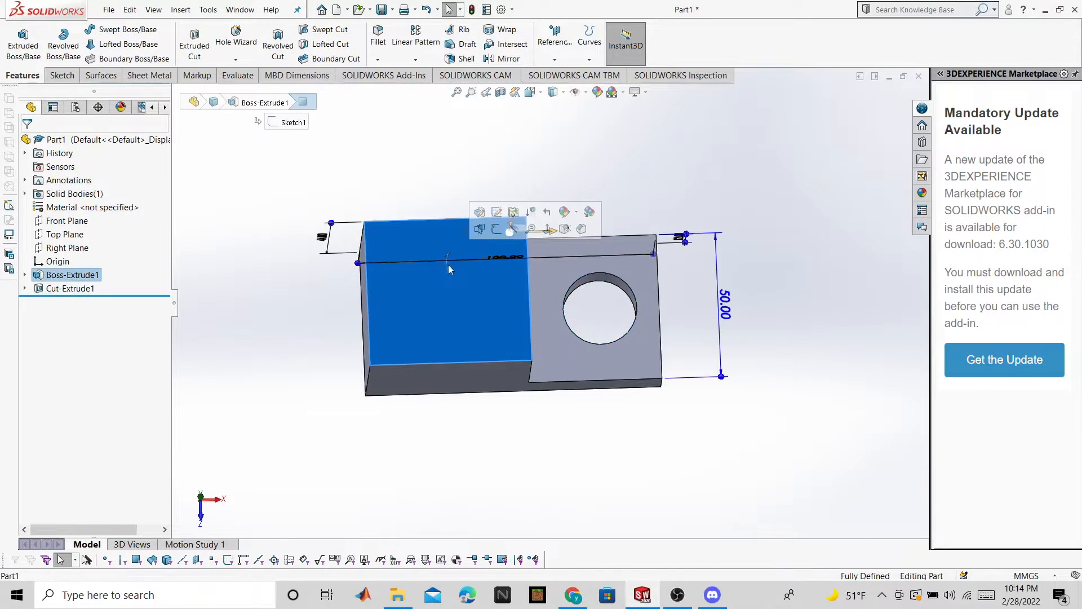
right_click(469, 285)
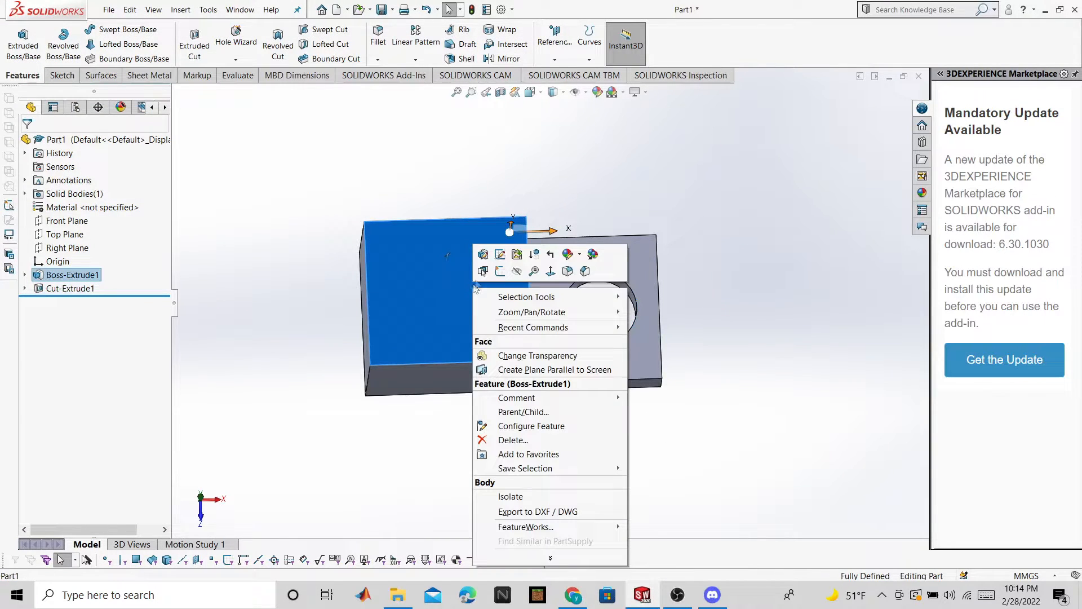
click(500, 272)
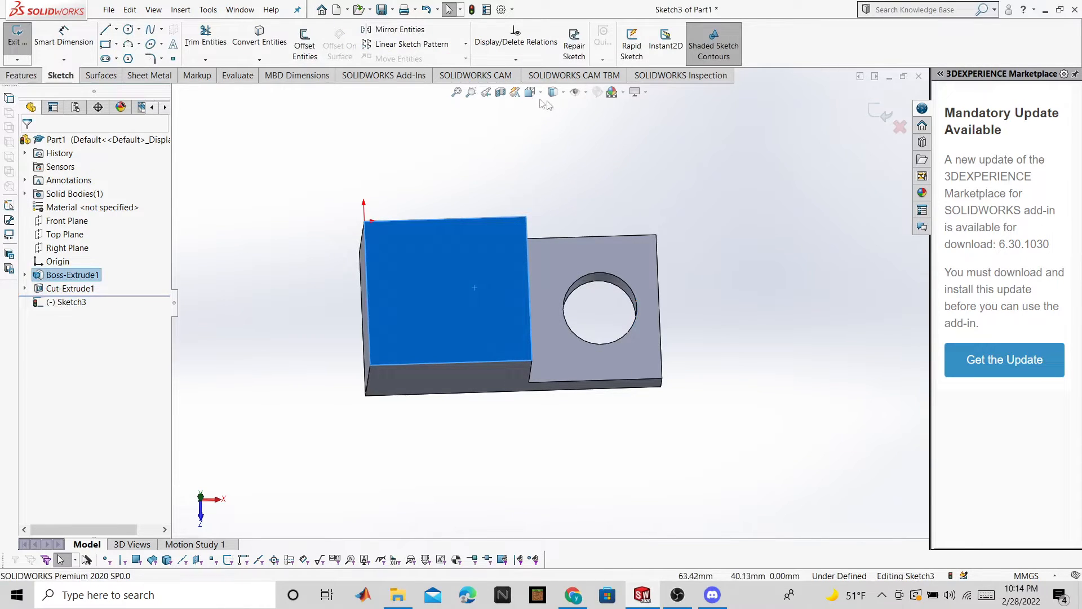
click(564, 94)
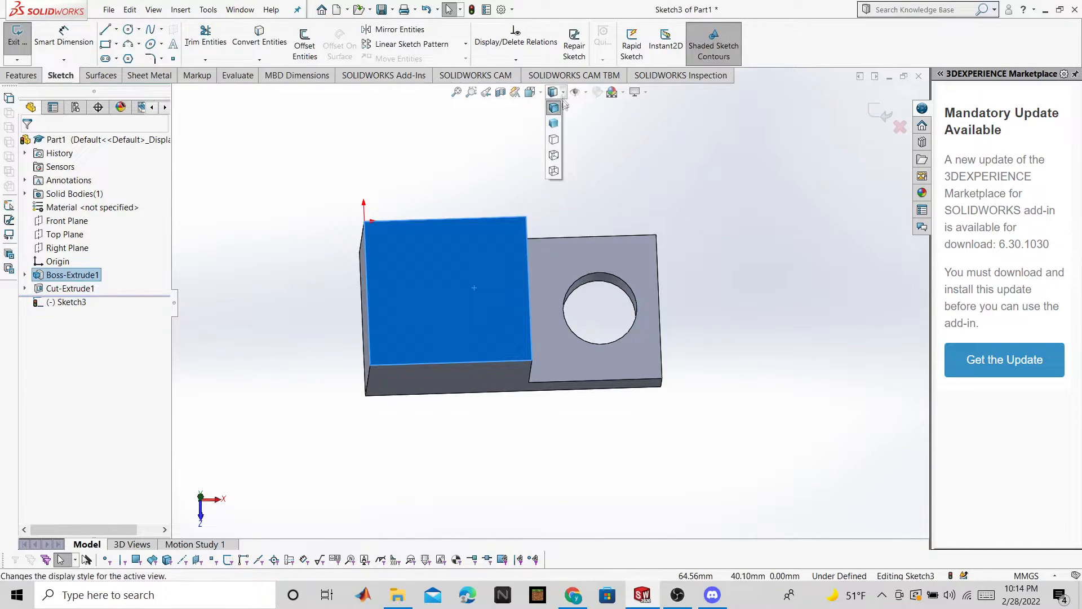
click(529, 92)
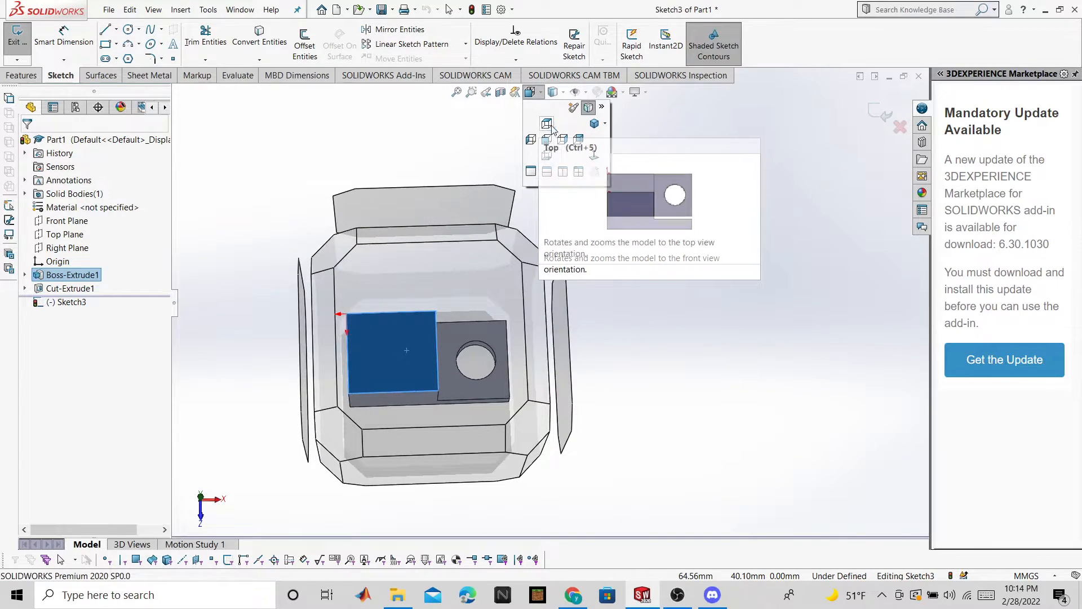
click(547, 124)
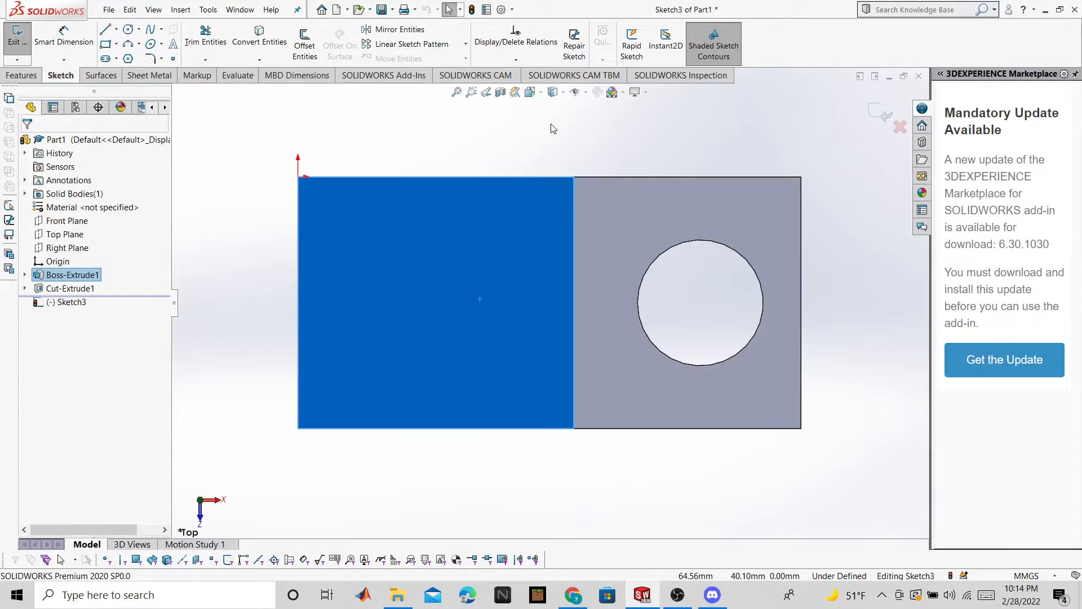
Sketch a closed rectangle of lines, about 36 mm wide and 41 mm deep, starting on the front edge of the tall block's upper face.
click(108, 32)
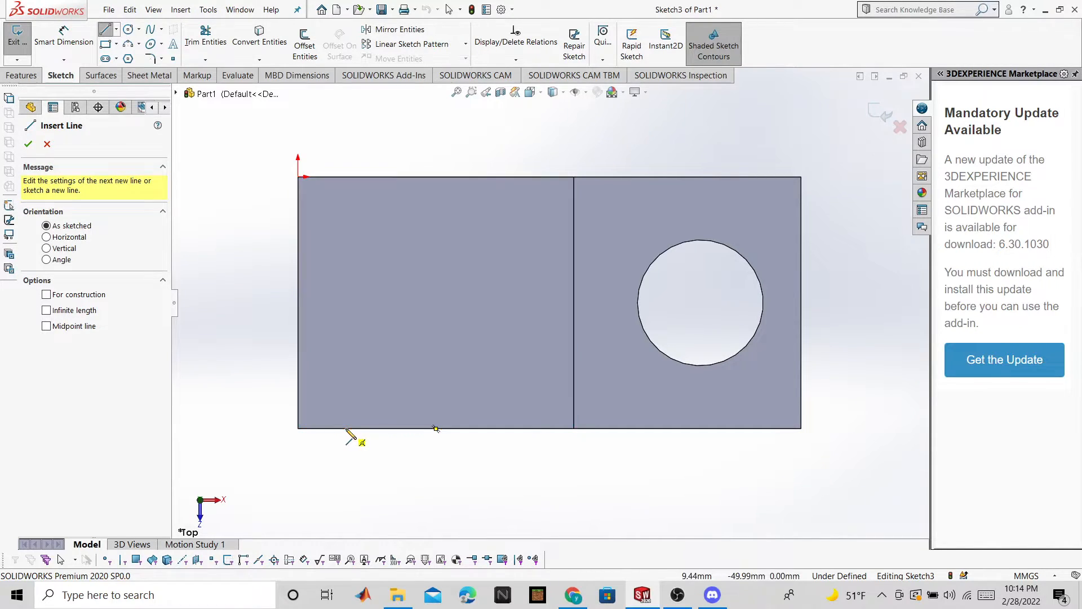
click(345, 428)
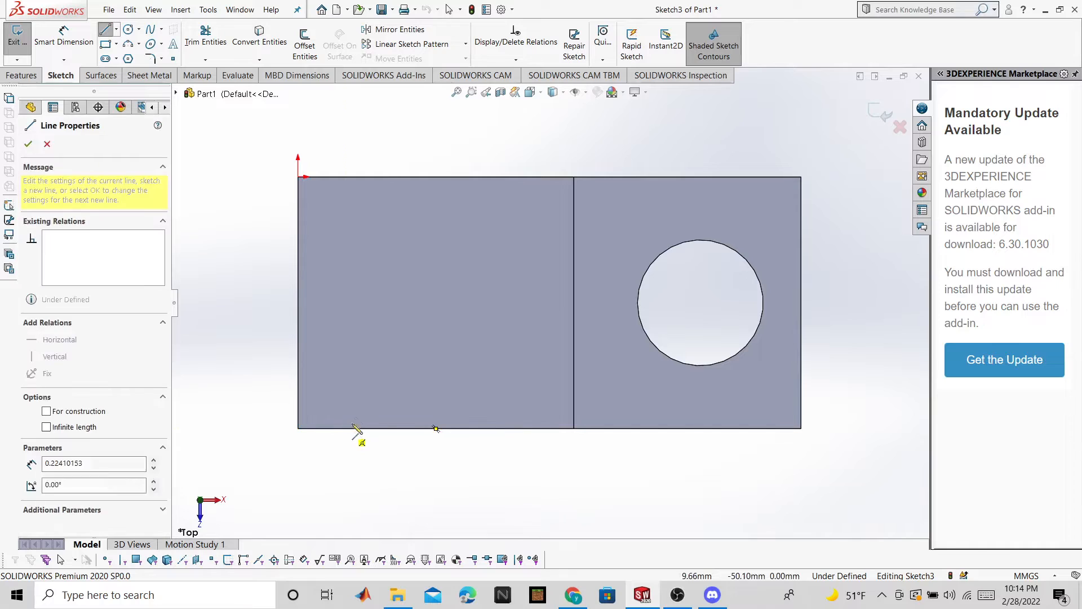
click(346, 222)
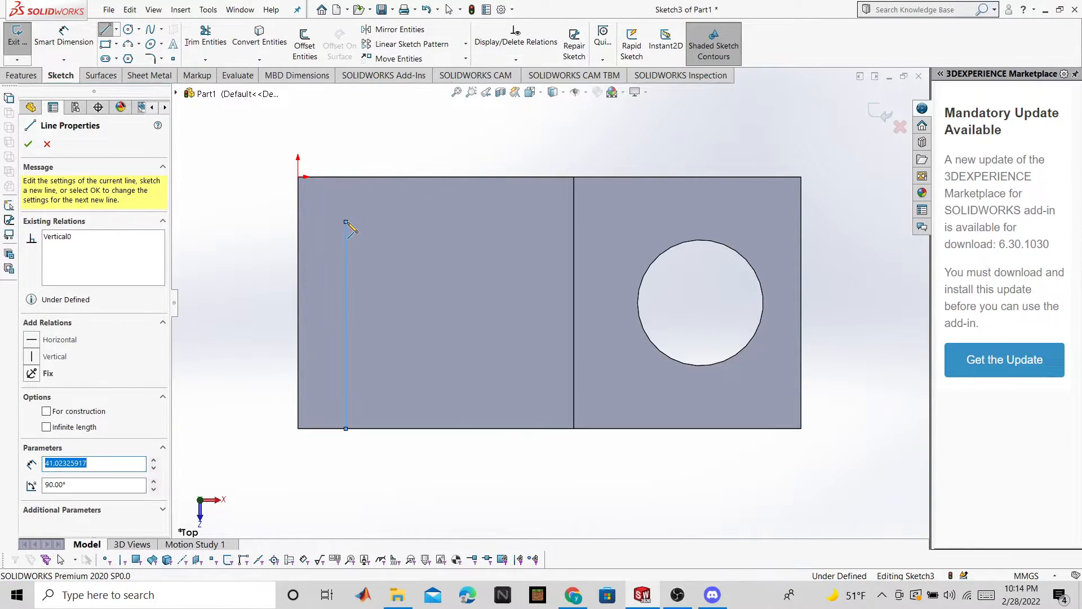
click(528, 221)
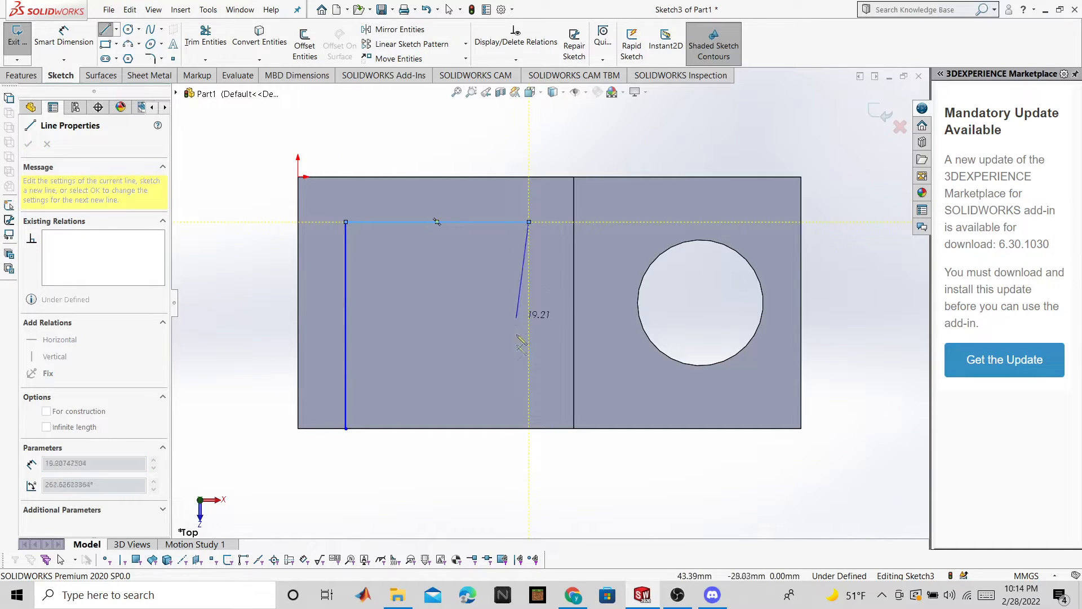
click(529, 429)
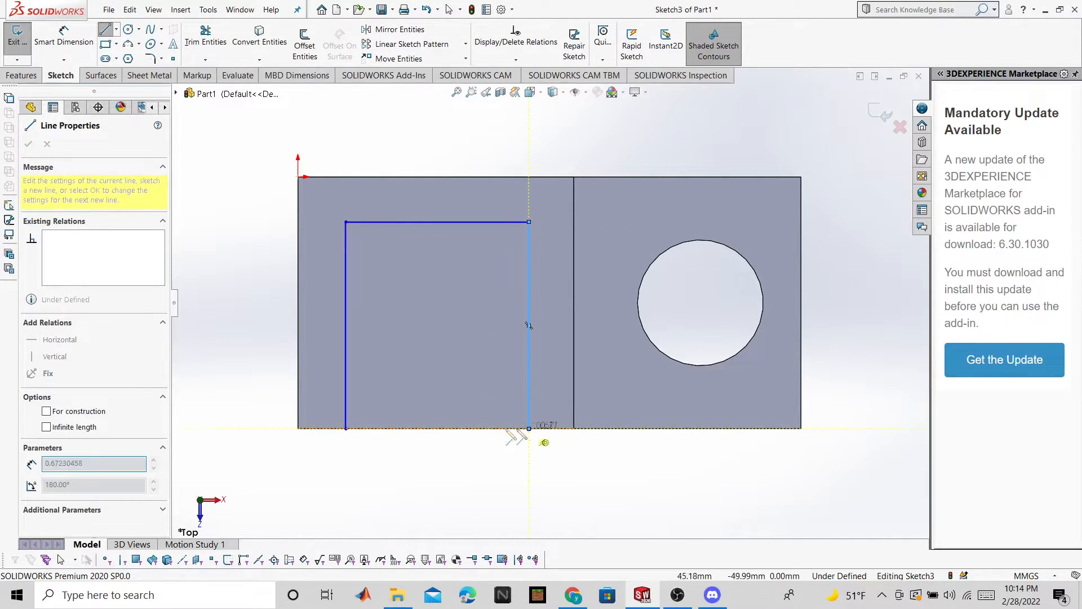
click(345, 429)
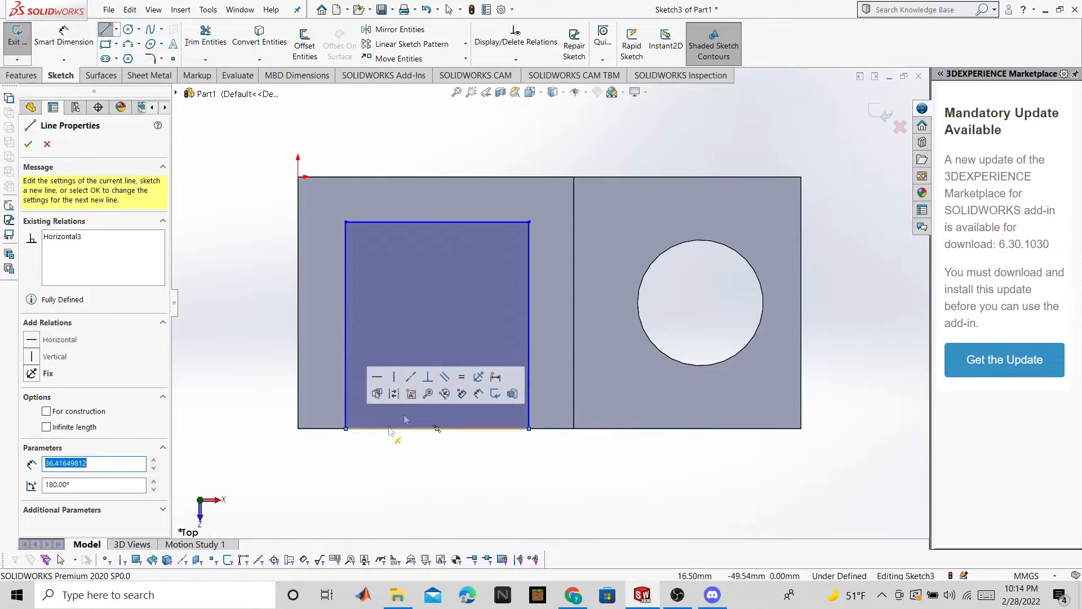
click(27, 145)
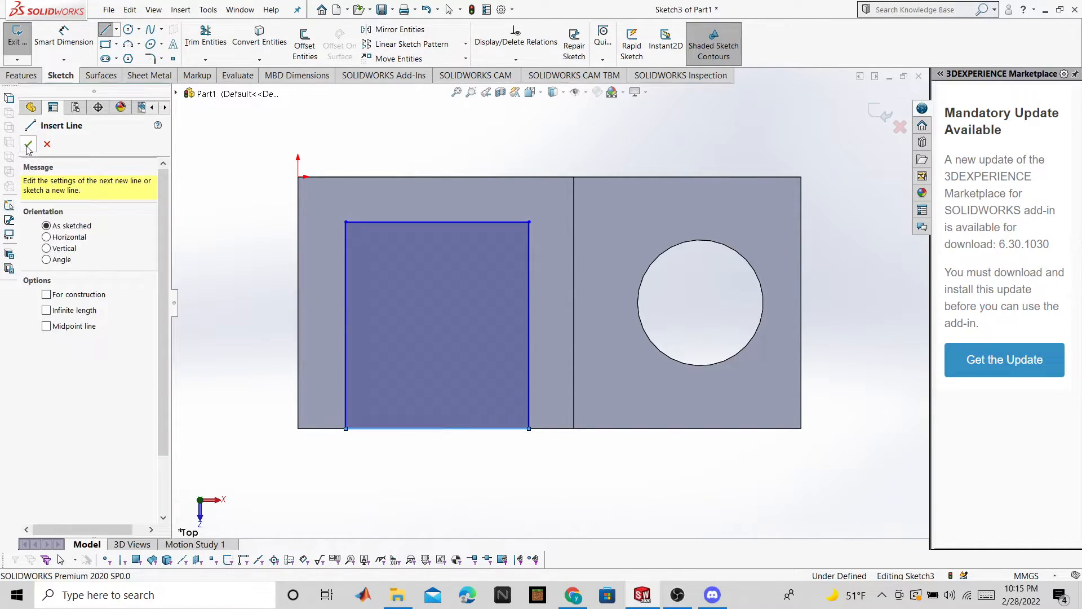
Dimension the rectangle's outer side line 12 mm from the tall block's outer side edge.
click(71, 40)
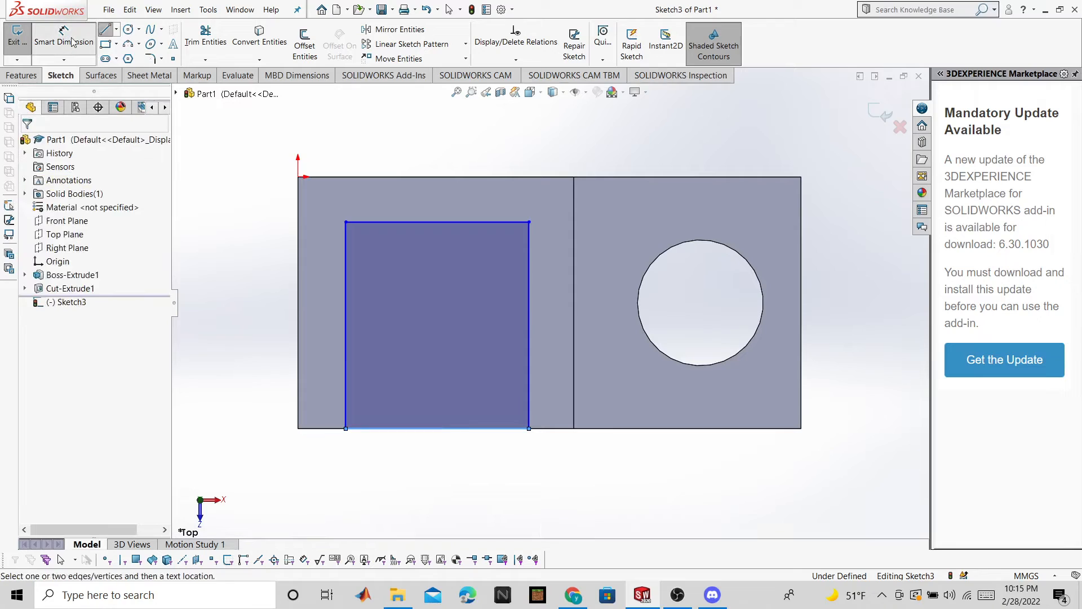
click(346, 283)
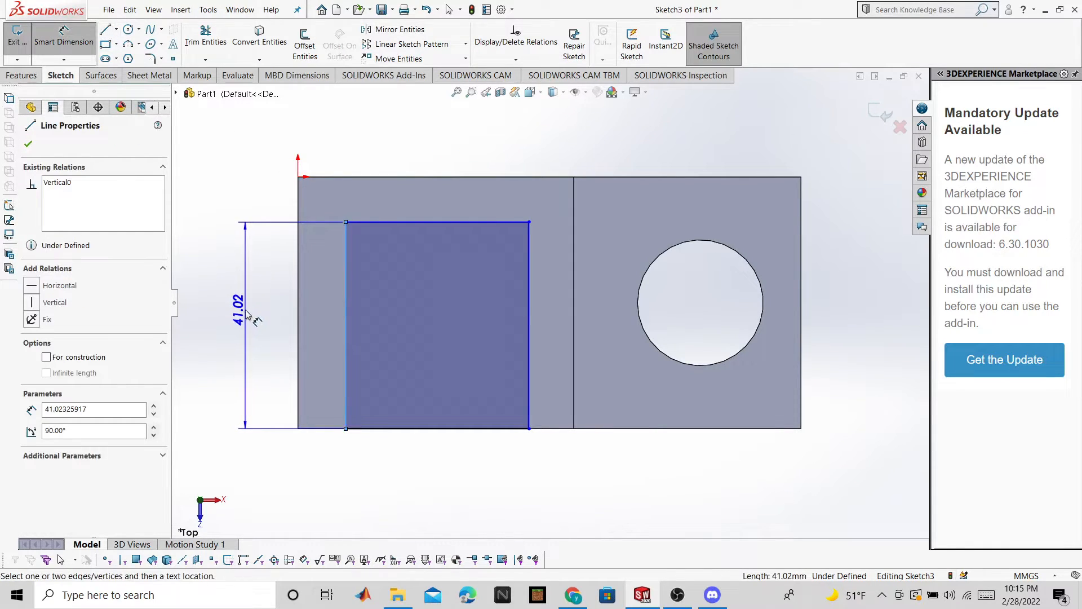
click(298, 280)
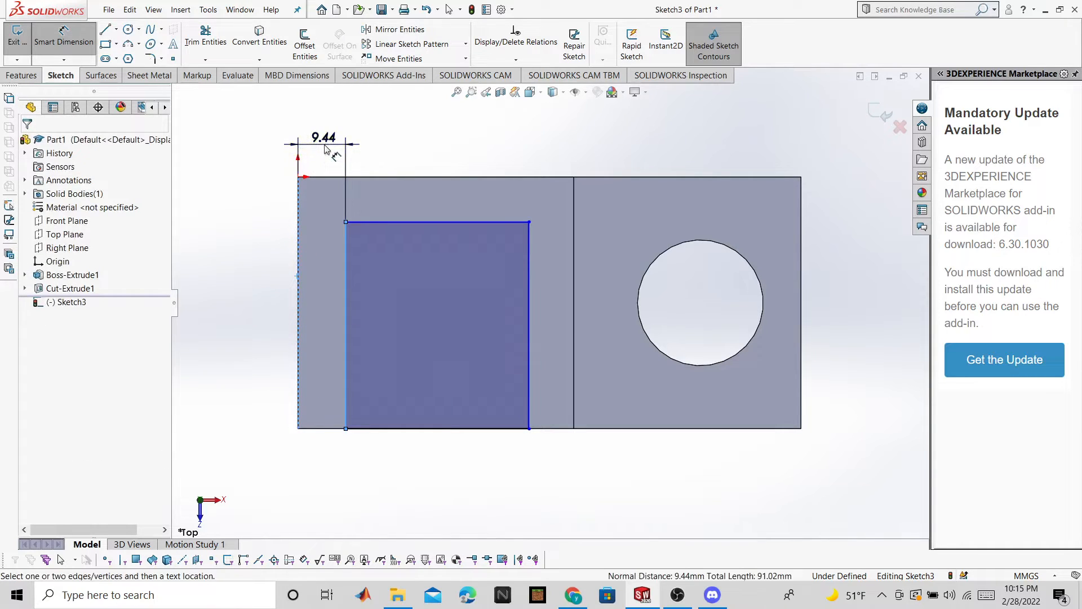
click(326, 149)
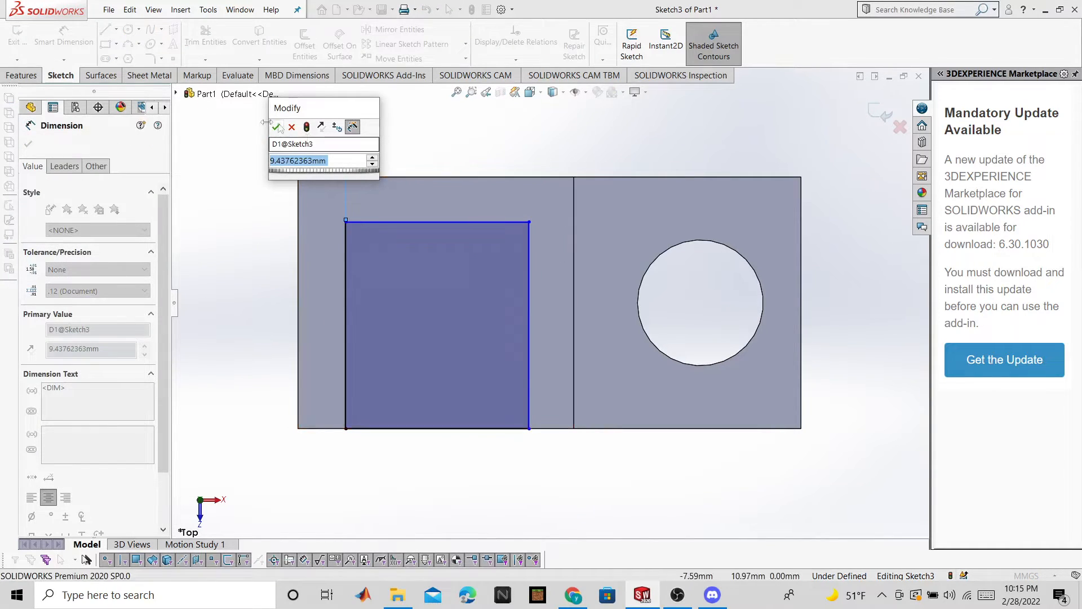
text(12)
key(Return)
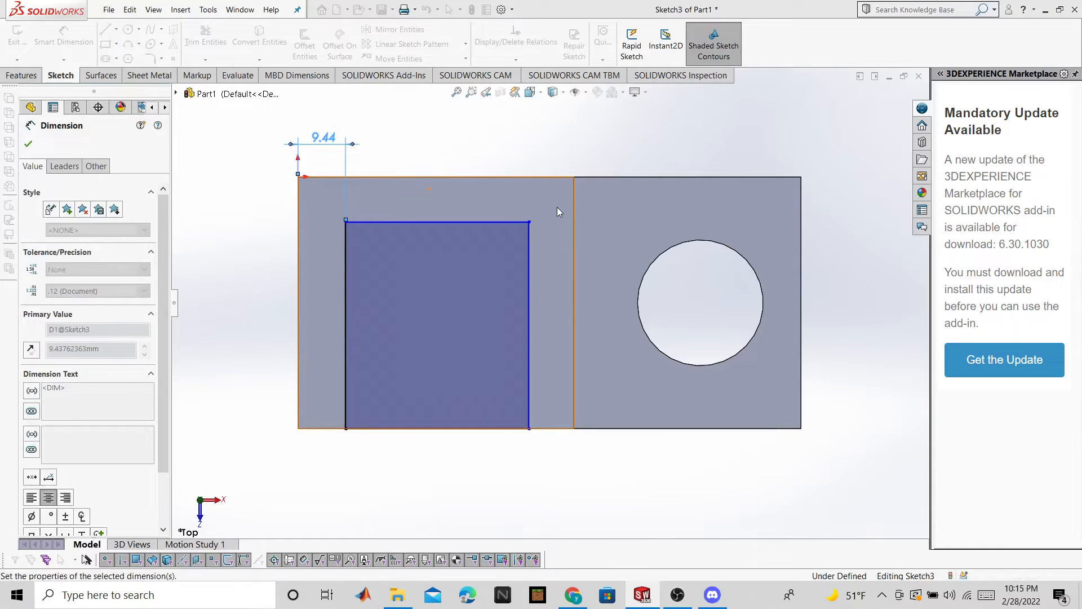
Dimension the rectangle's side line nearest the low step 12 mm from the block edge above the step.
click(530, 260)
click(573, 245)
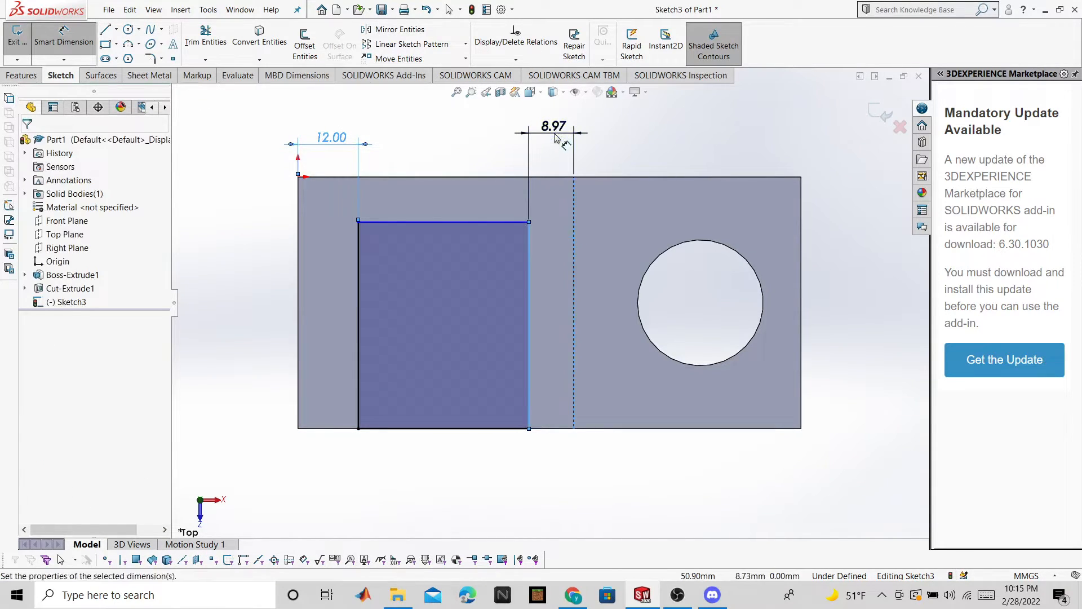
click(555, 133)
text(12)
key(Return)
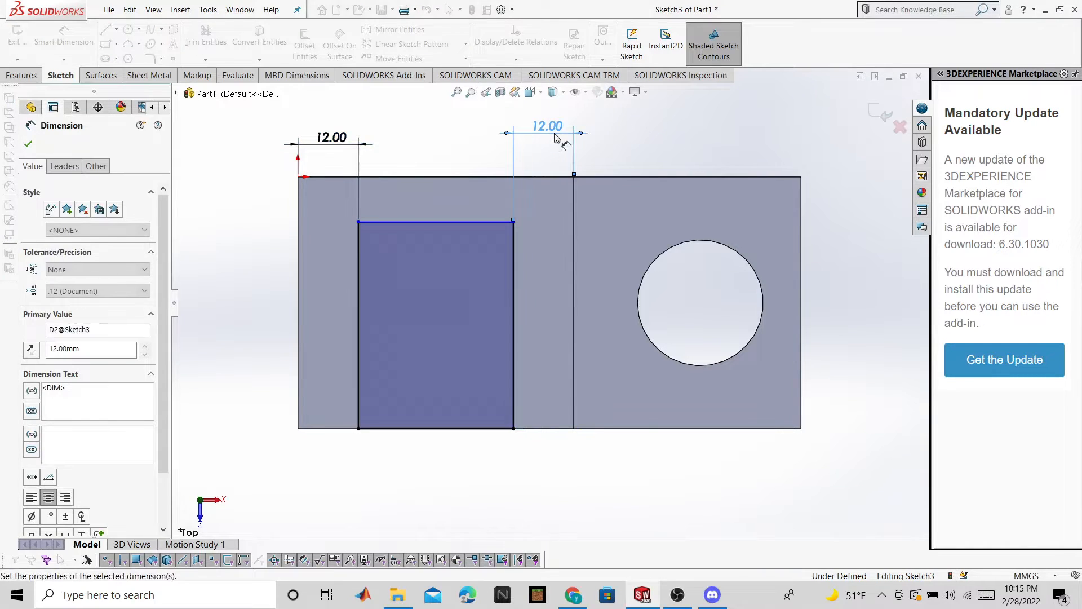
Dimension the rectangle's rear line 12 mm from the tall block's rear edge.
click(447, 221)
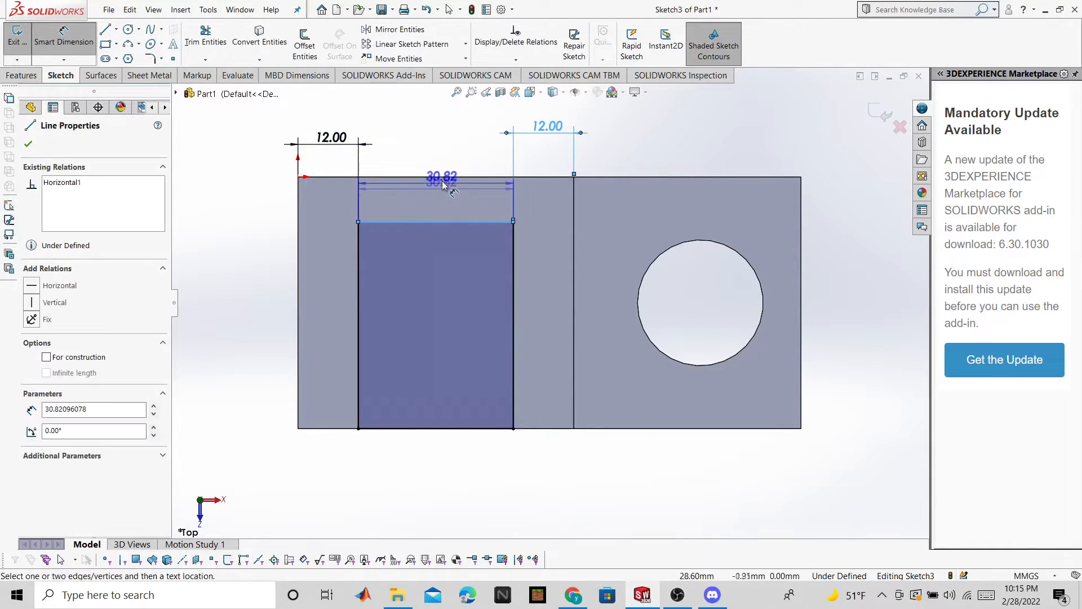
click(444, 177)
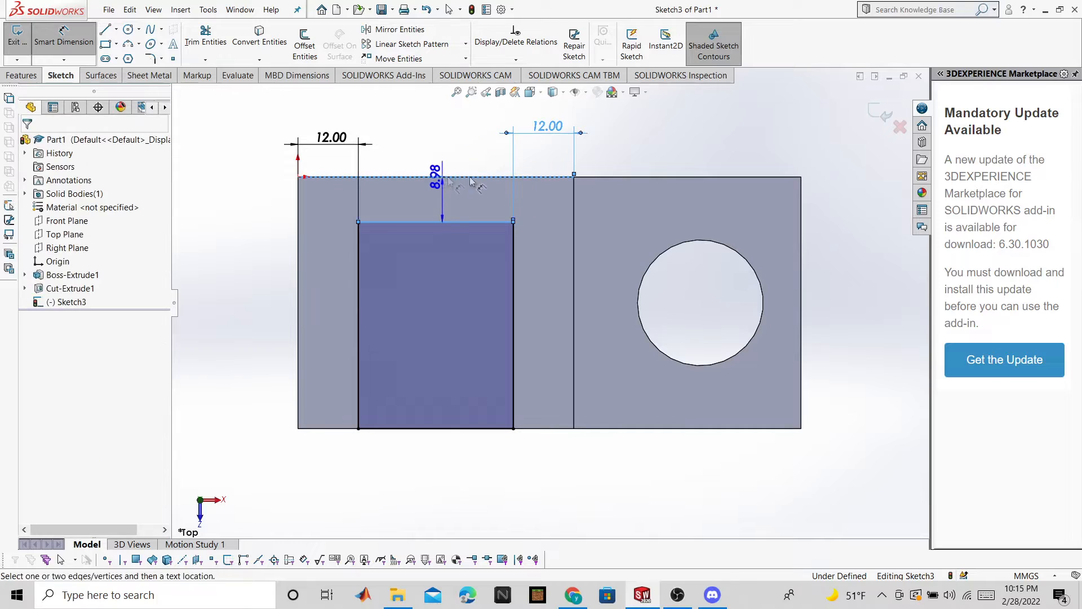
click(230, 193)
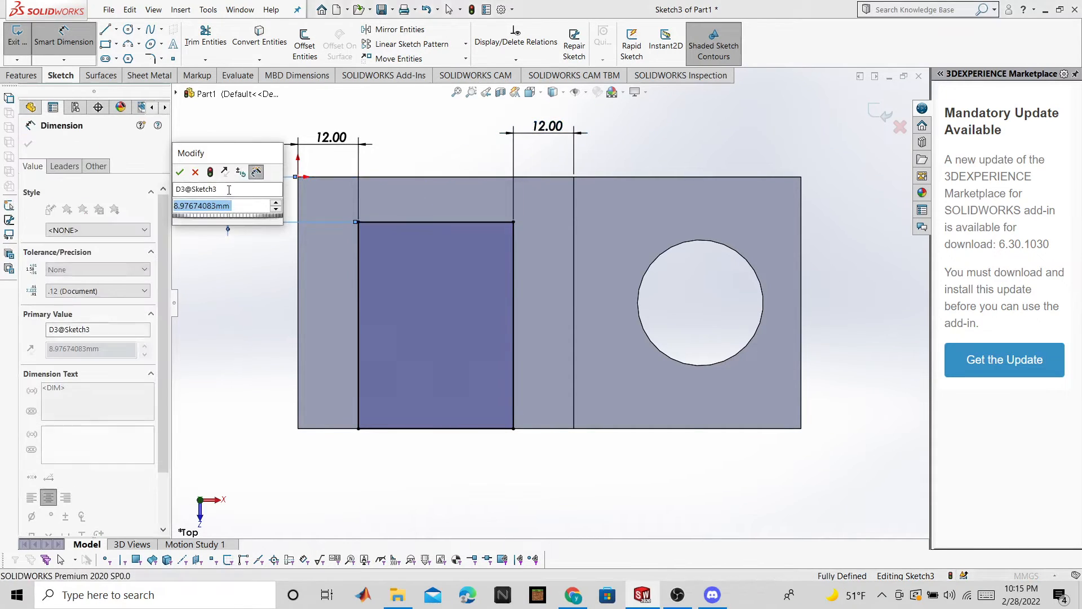
text(12)
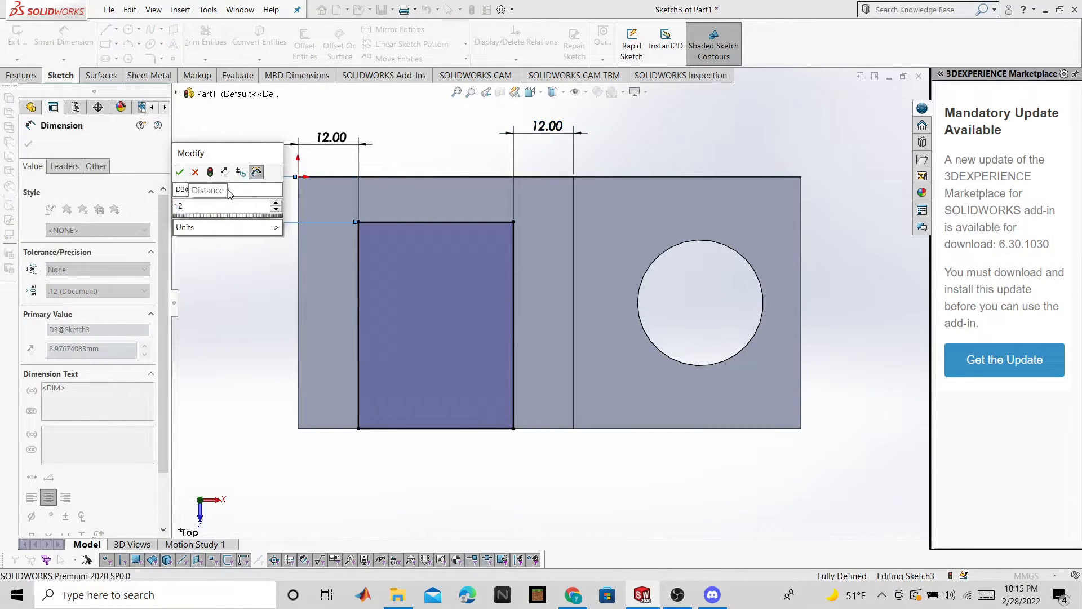
key(Return)
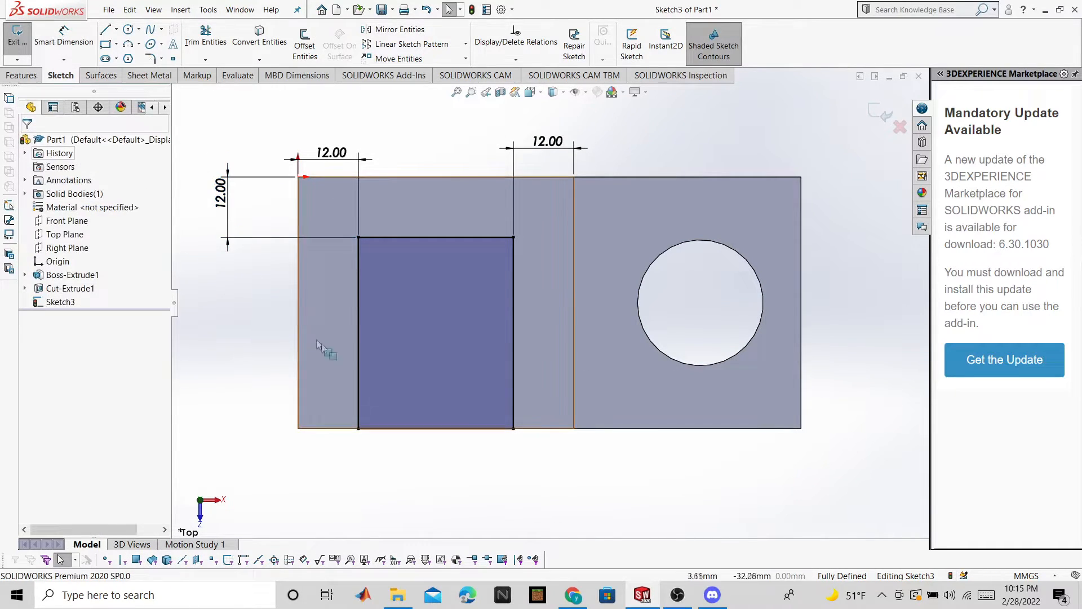
Cut the rectangle down through the tall block with a 53 mm blind Extruded Cut, checking drawing (c) in Chrome before returning to SOLIDWORKS.
click(25, 77)
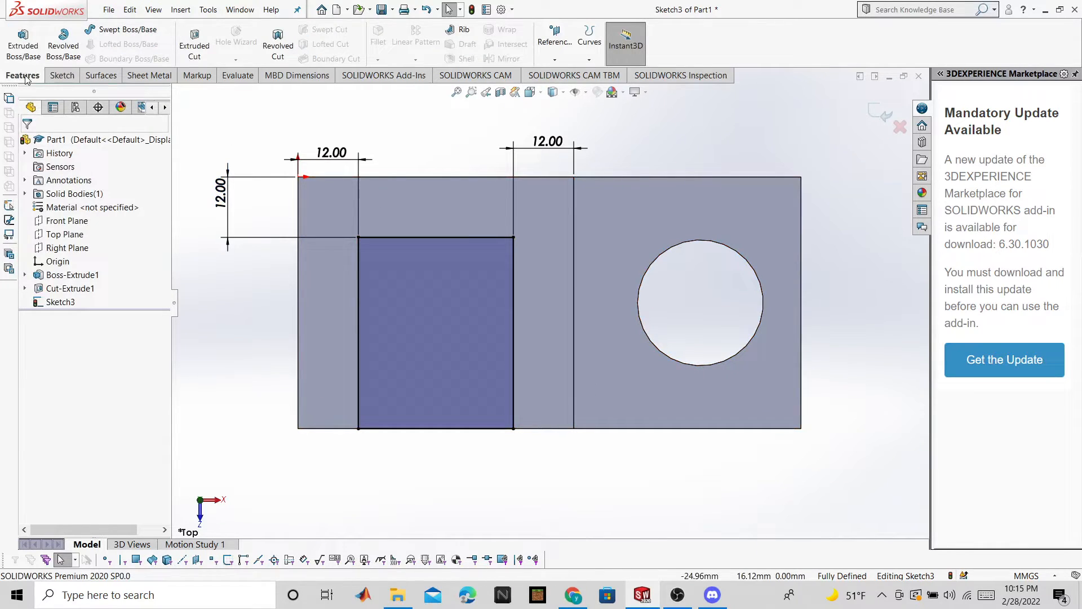
click(195, 50)
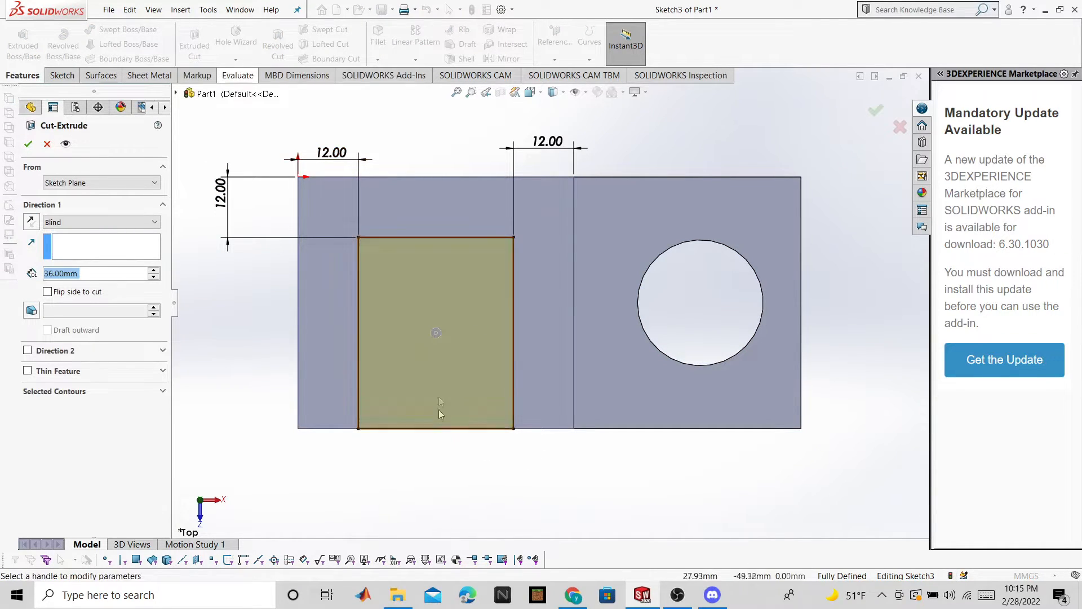
middle_drag(478, 485, 519, 319)
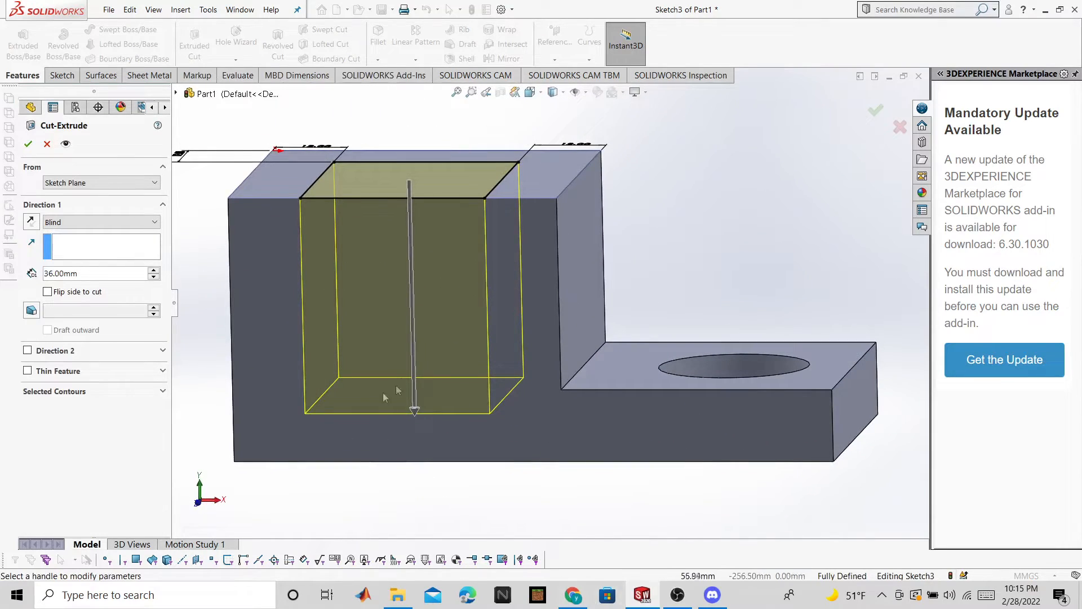
middle_drag(356, 364, 380, 350)
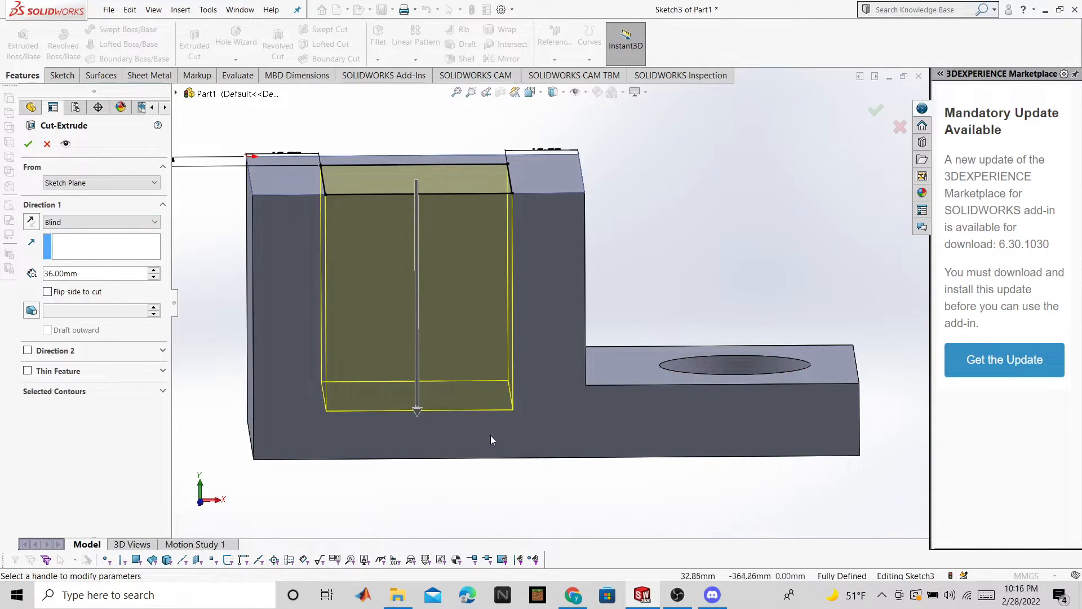
click(585, 599)
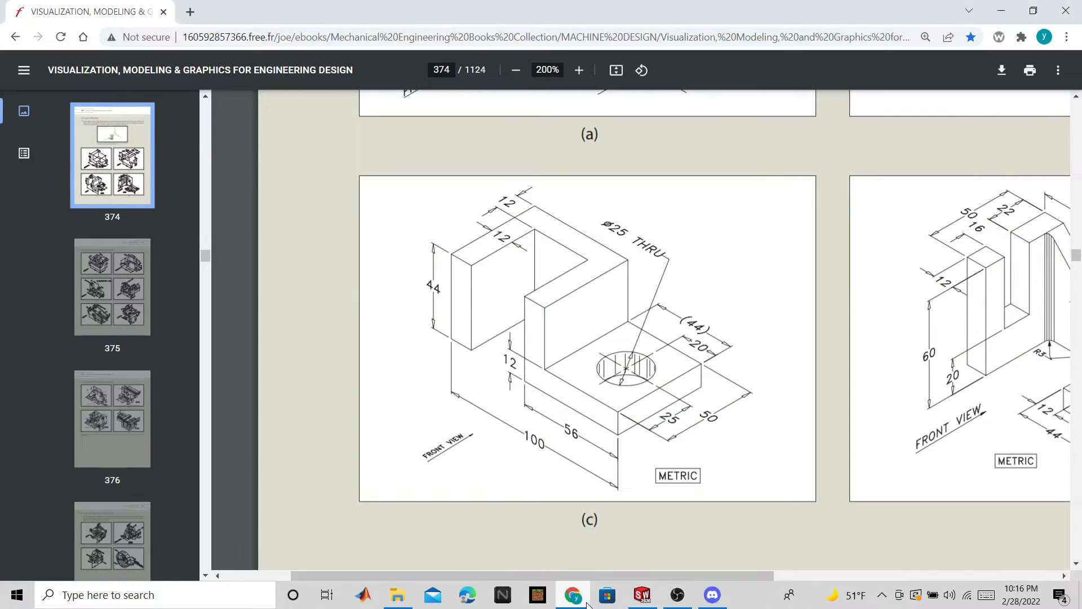
click(586, 604)
drag(418, 415, 455, 455)
middle_drag(455, 455, 628, 415)
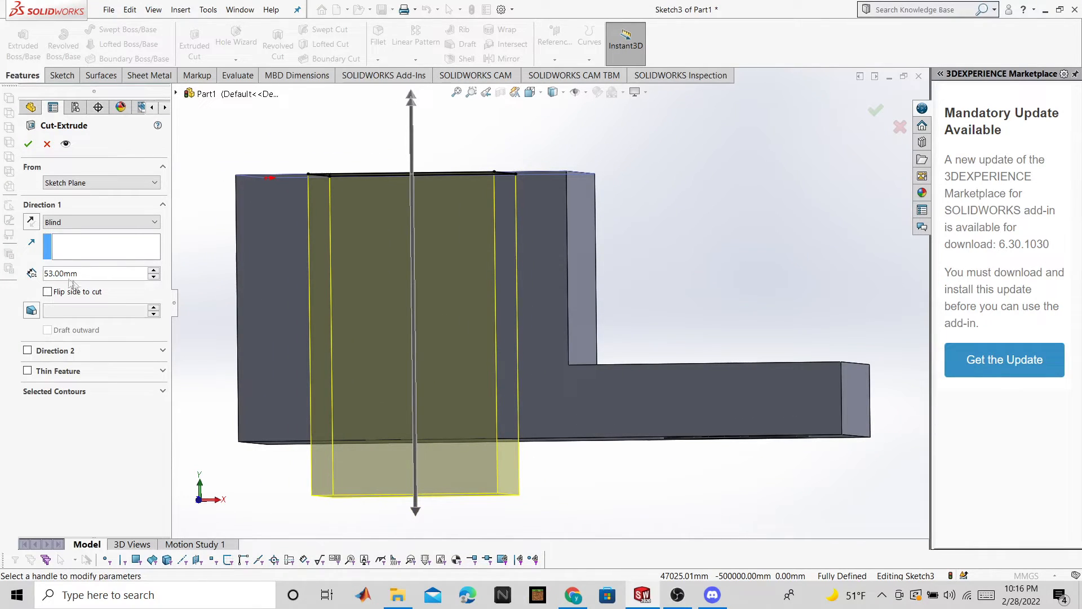
middle_drag(415, 285, 435, 322)
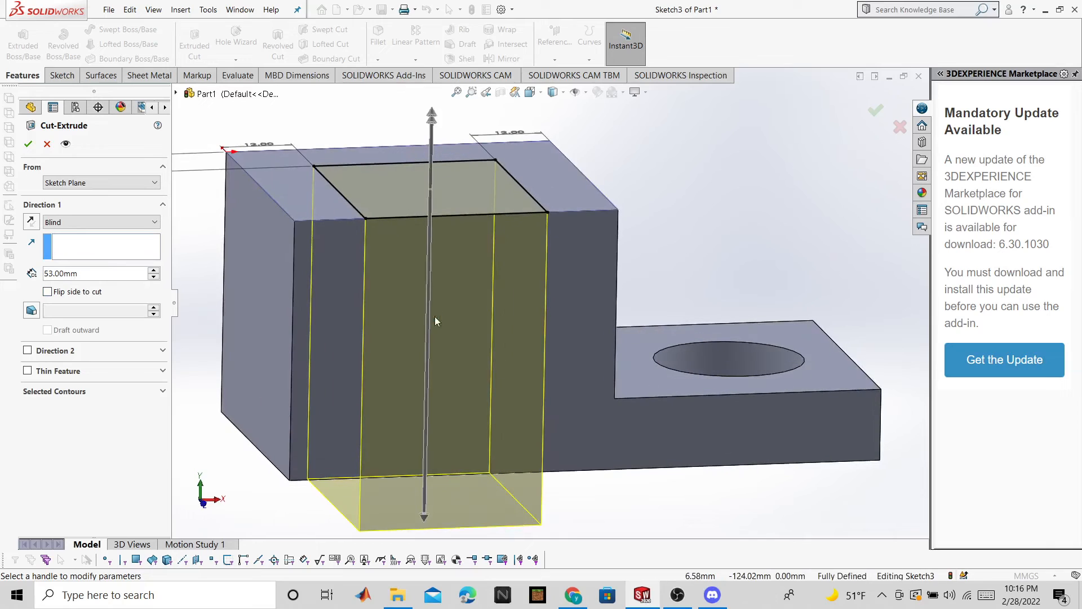
click(28, 144)
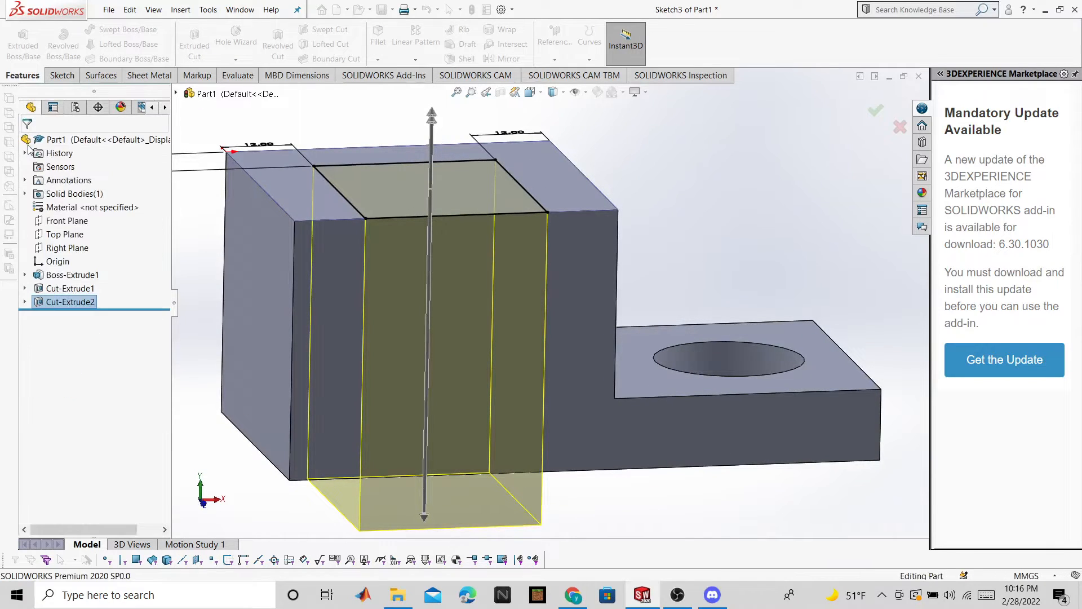
Inspect the finished part from several angles and compare its shape with drawing (c) in Chrome, returning to SOLIDWORKS.
middle_drag(674, 229, 666, 367)
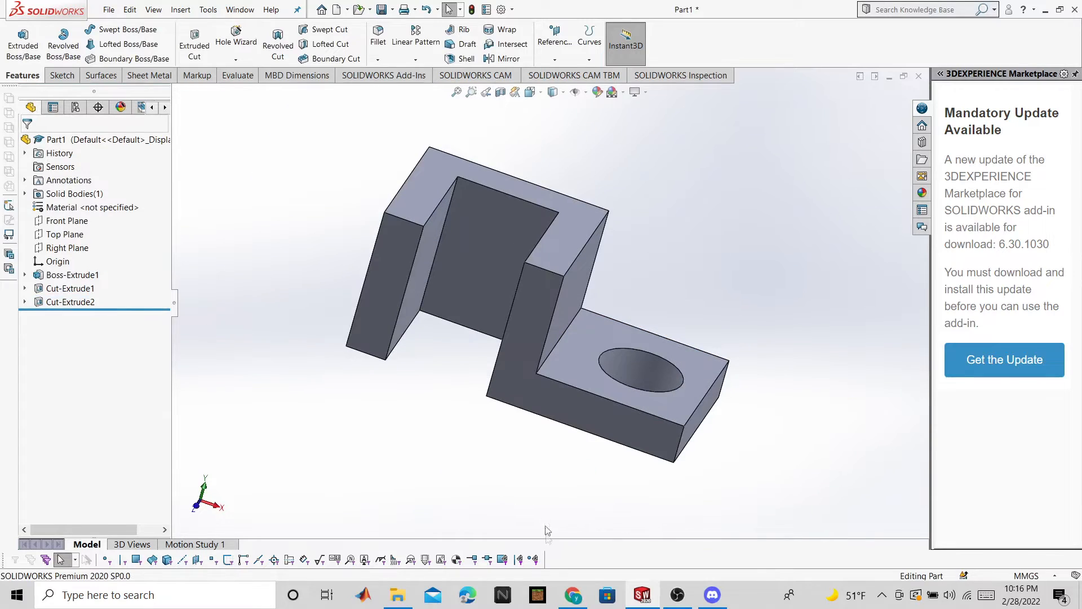
click(573, 595)
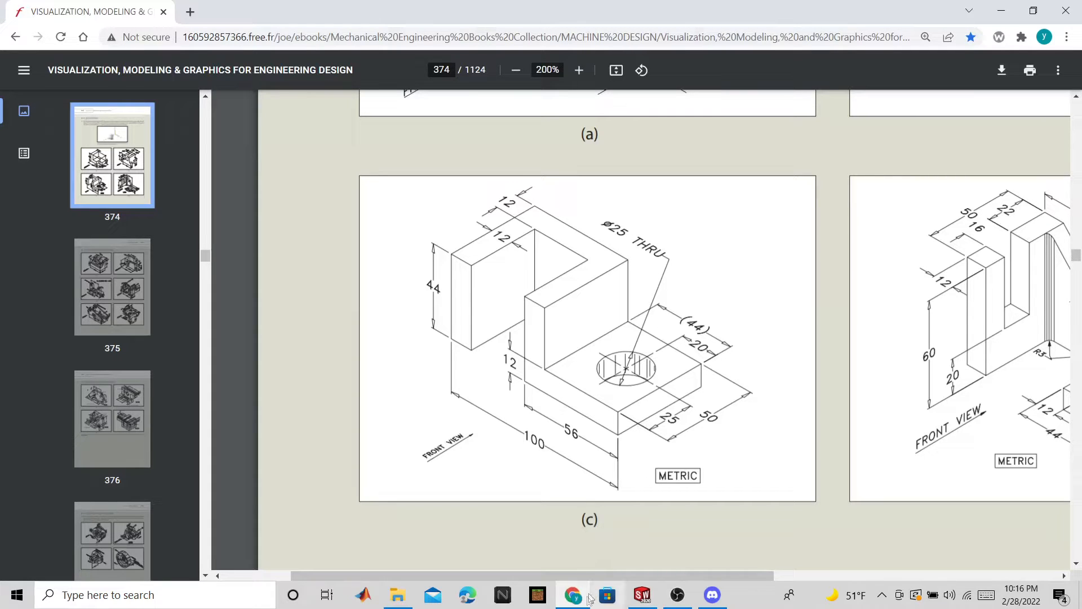
click(579, 602)
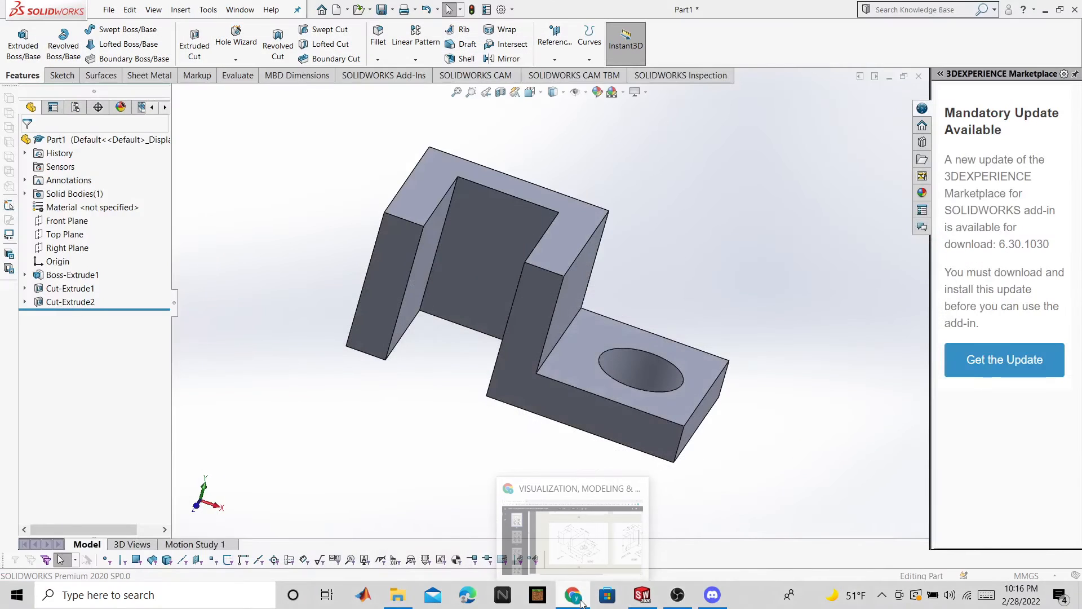
click(577, 603)
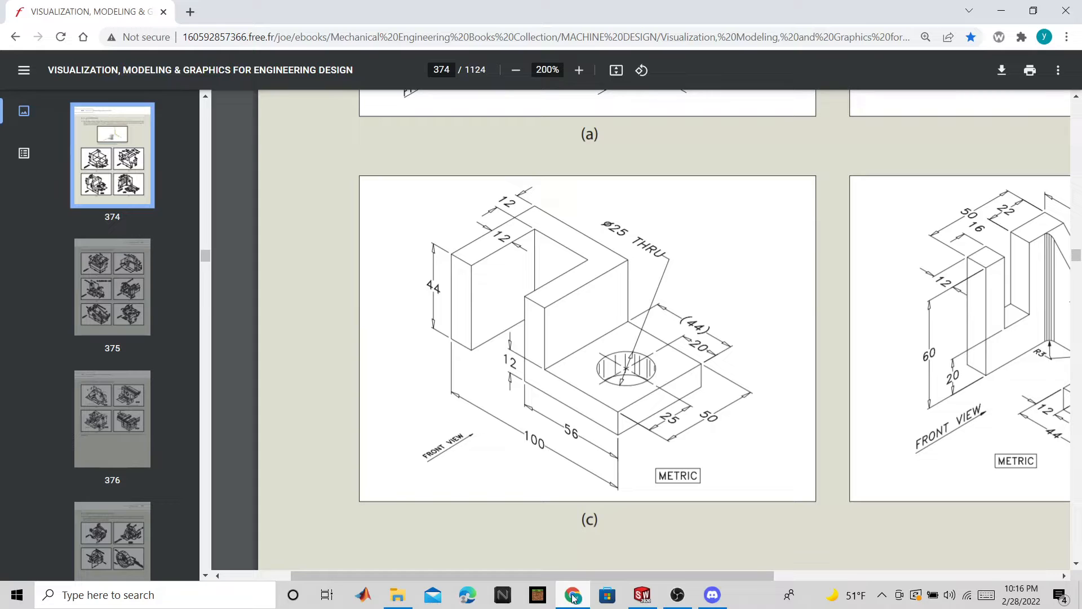
click(573, 598)
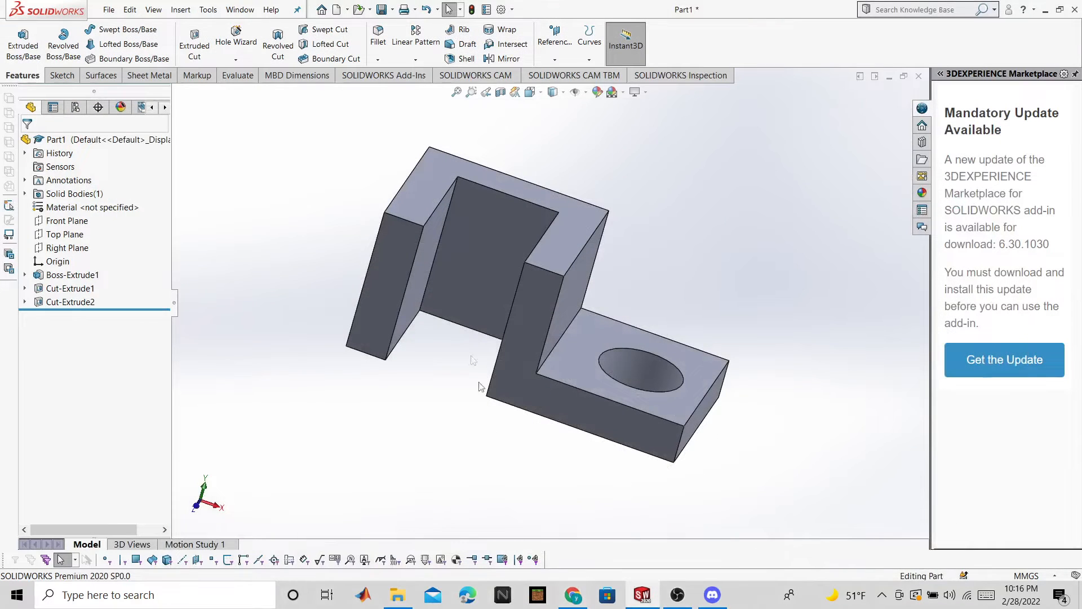
middle_drag(446, 333, 404, 367)
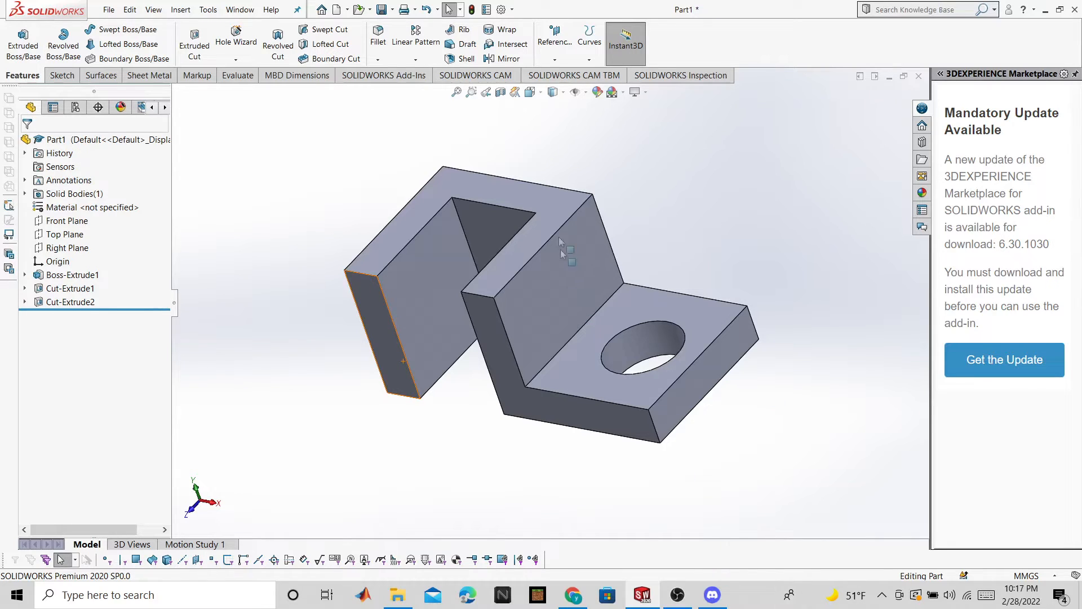
click(496, 79)
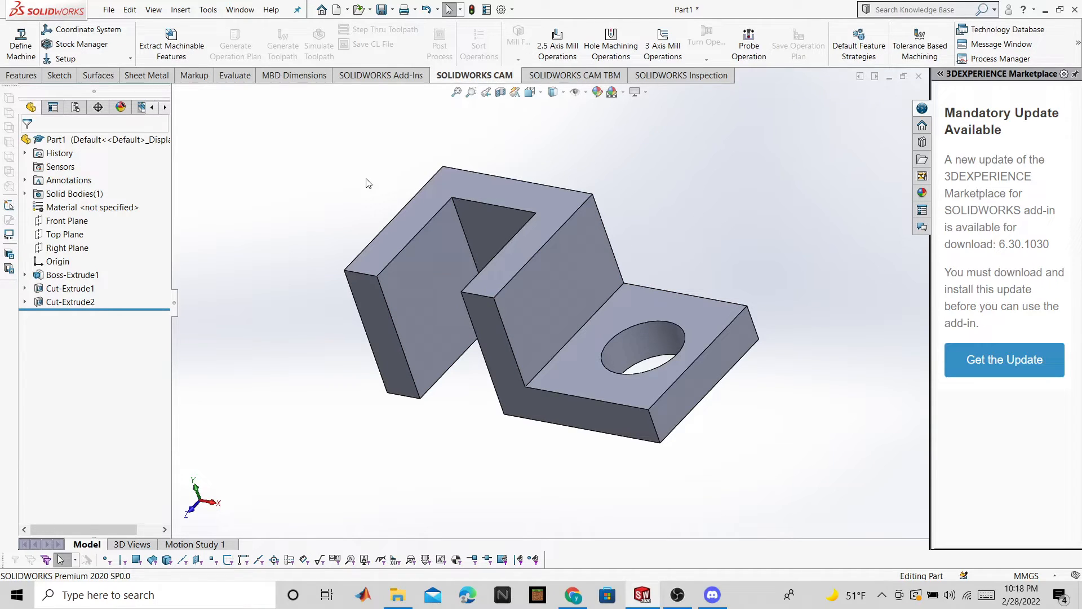
click(109, 10)
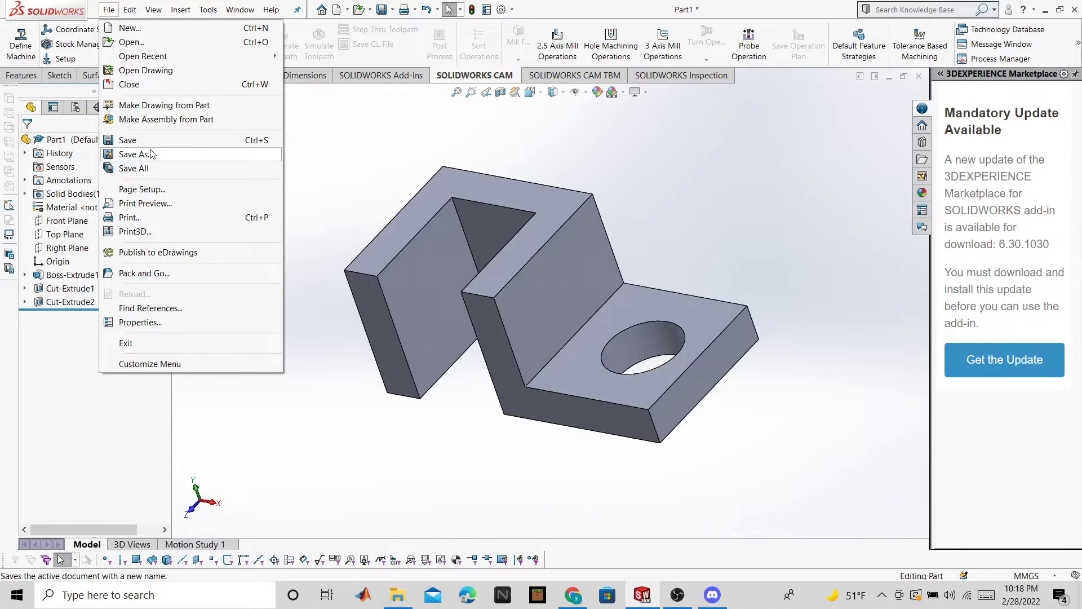
click(342, 123)
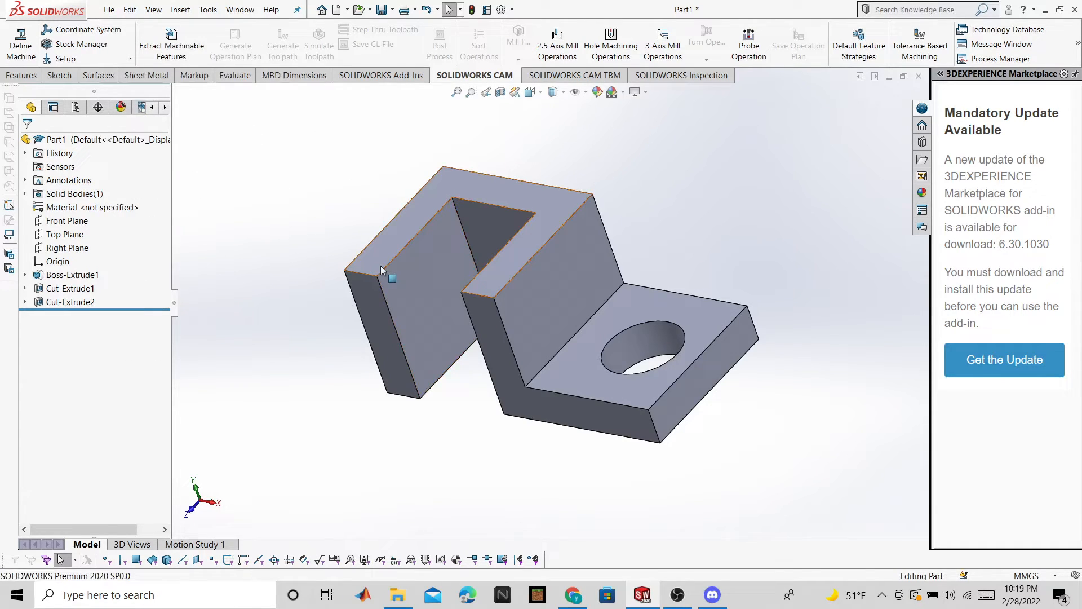